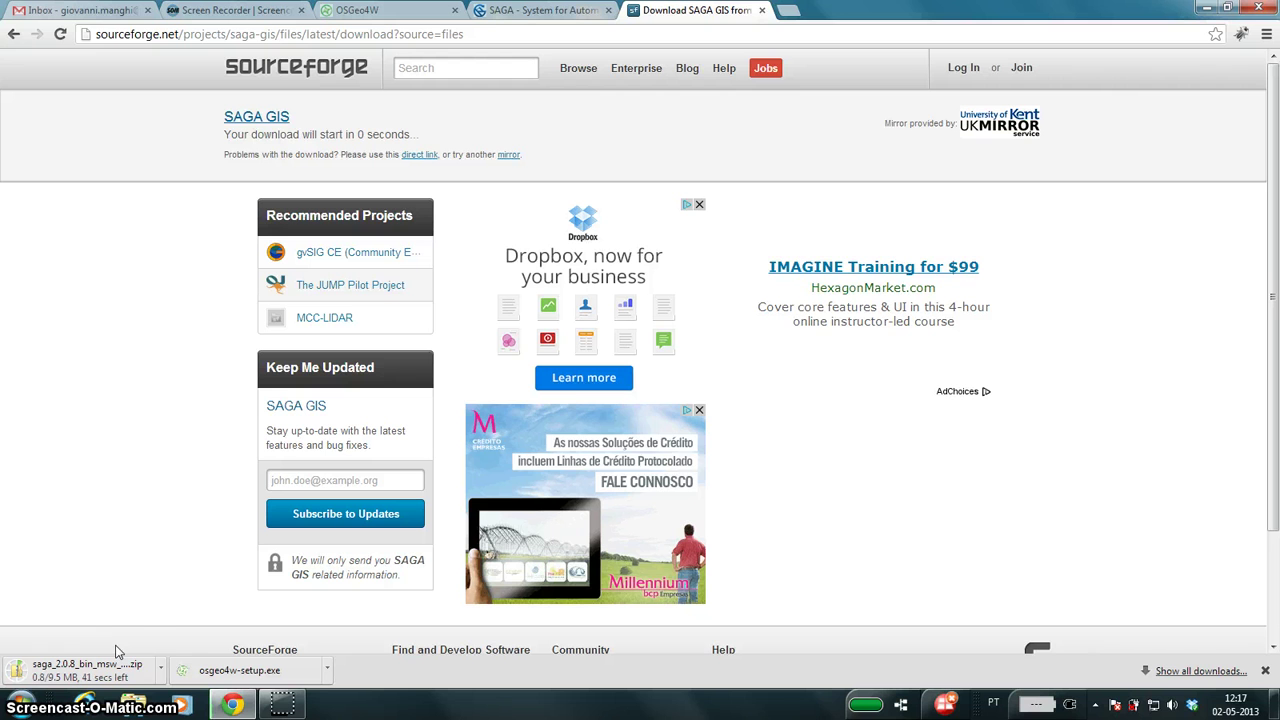
pyautogui.click(116, 618)
pyautogui.click(196, 677)
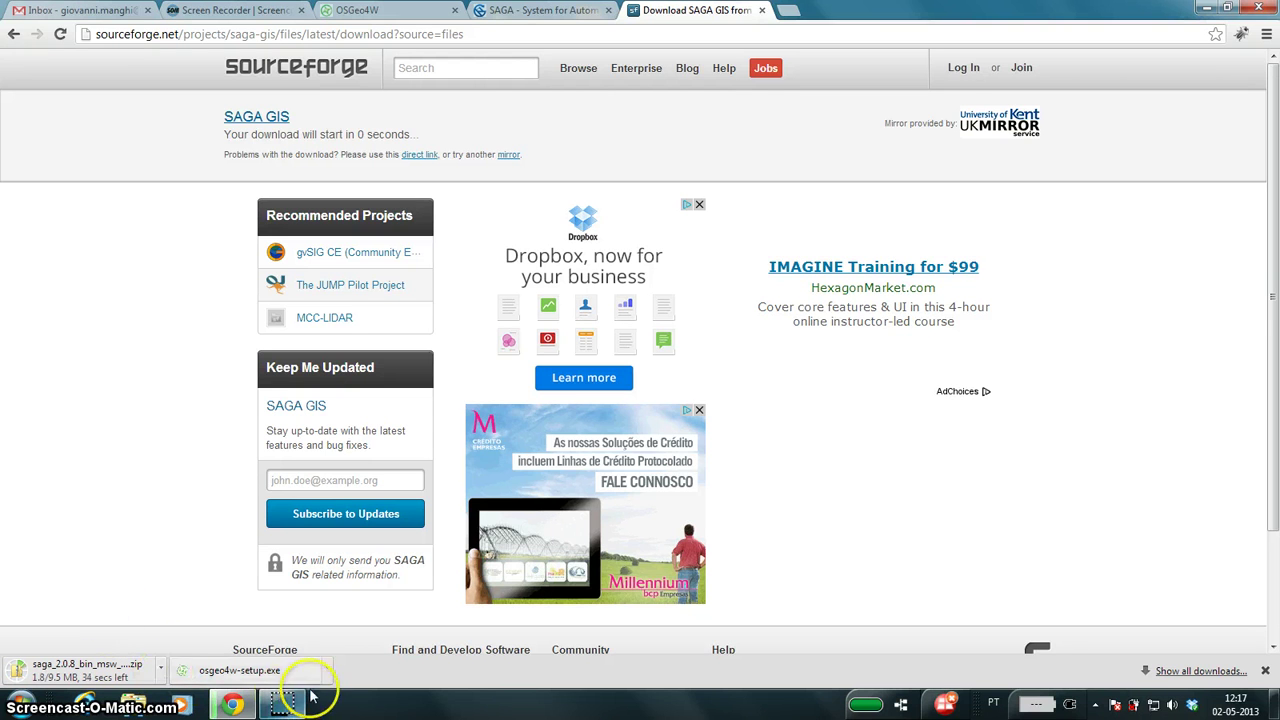
pyautogui.rightClick(170, 672)
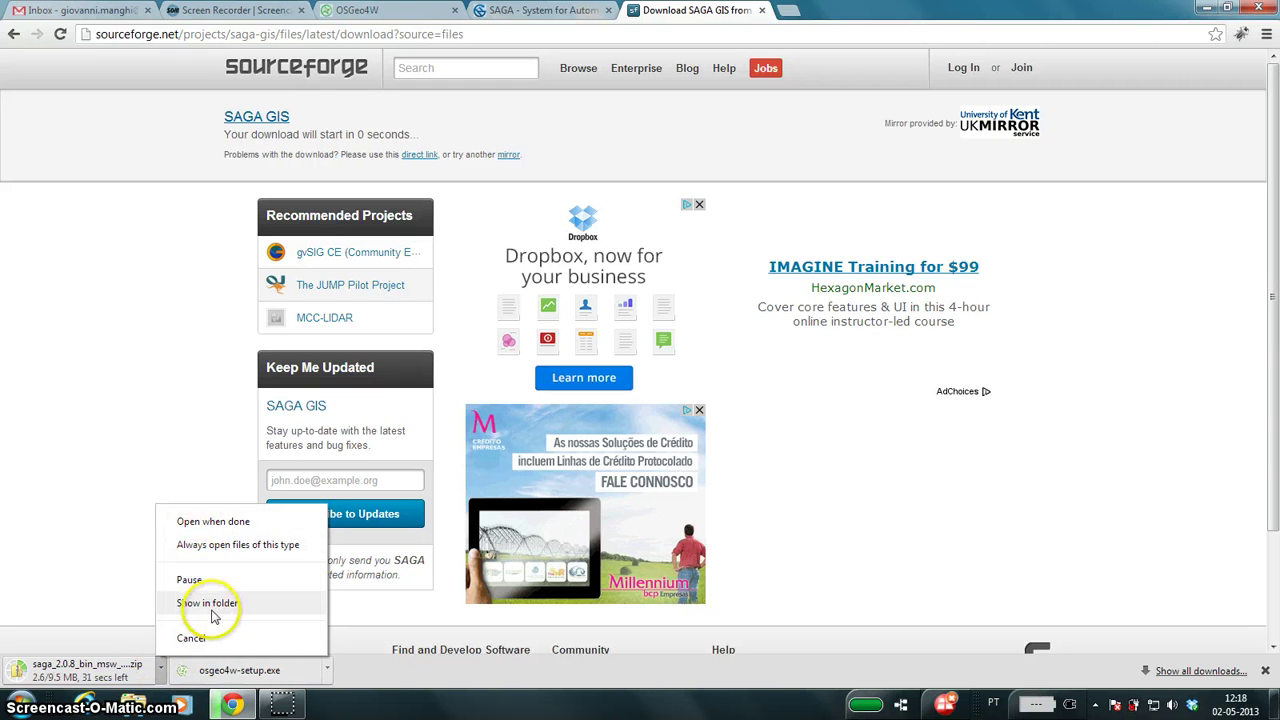
pyautogui.click(370, 680)
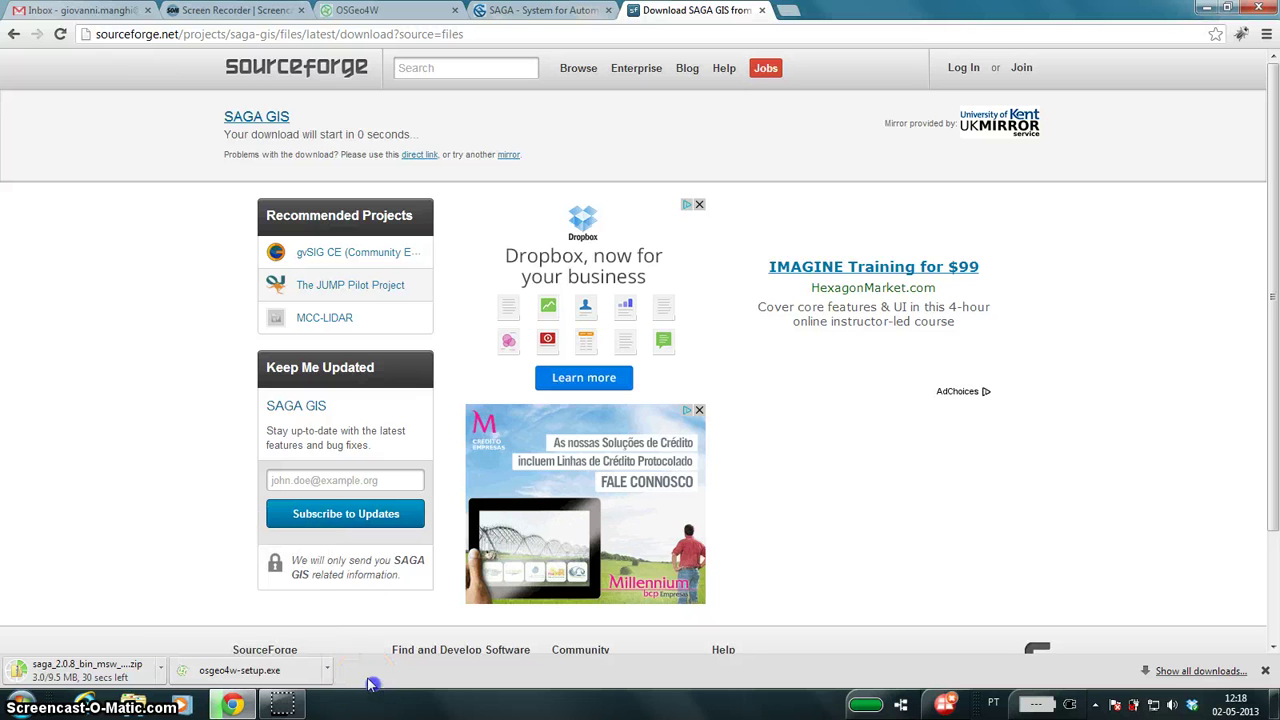
# Clear the finished entries from the browser's download list and remove the failed GeoExpress download entry.
pyautogui.click(1266, 34)
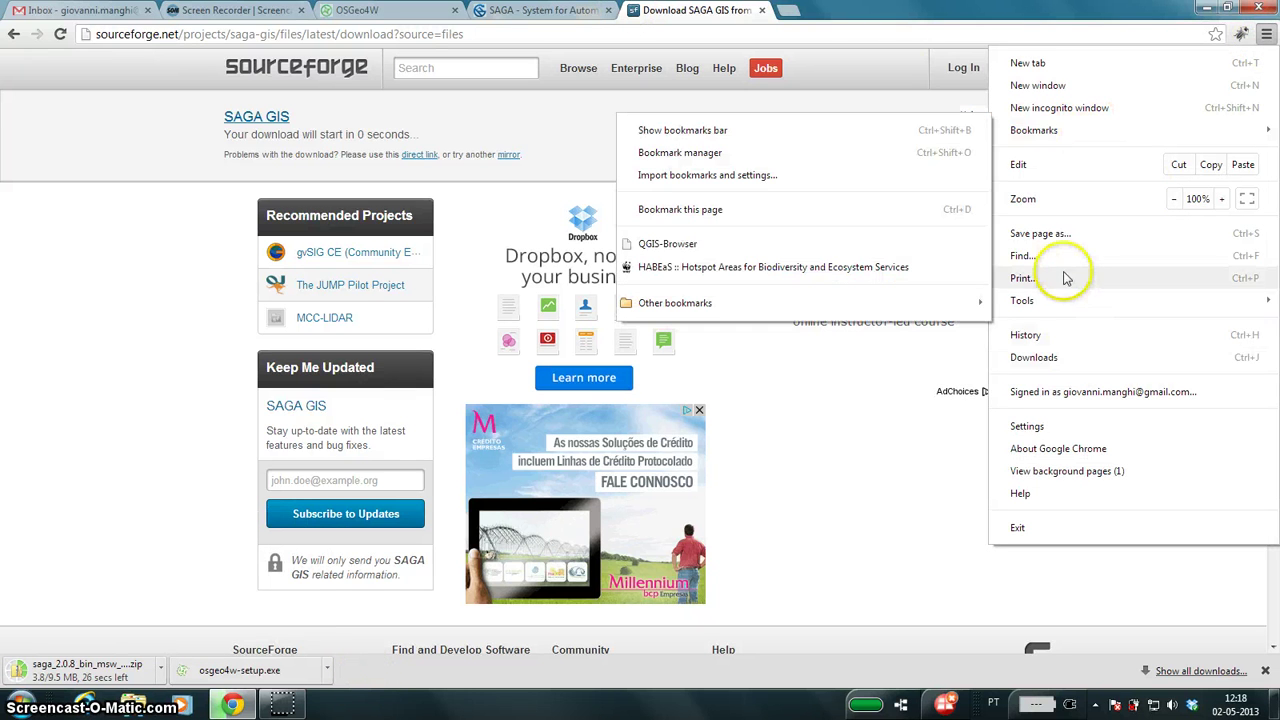
pyautogui.click(1034, 357)
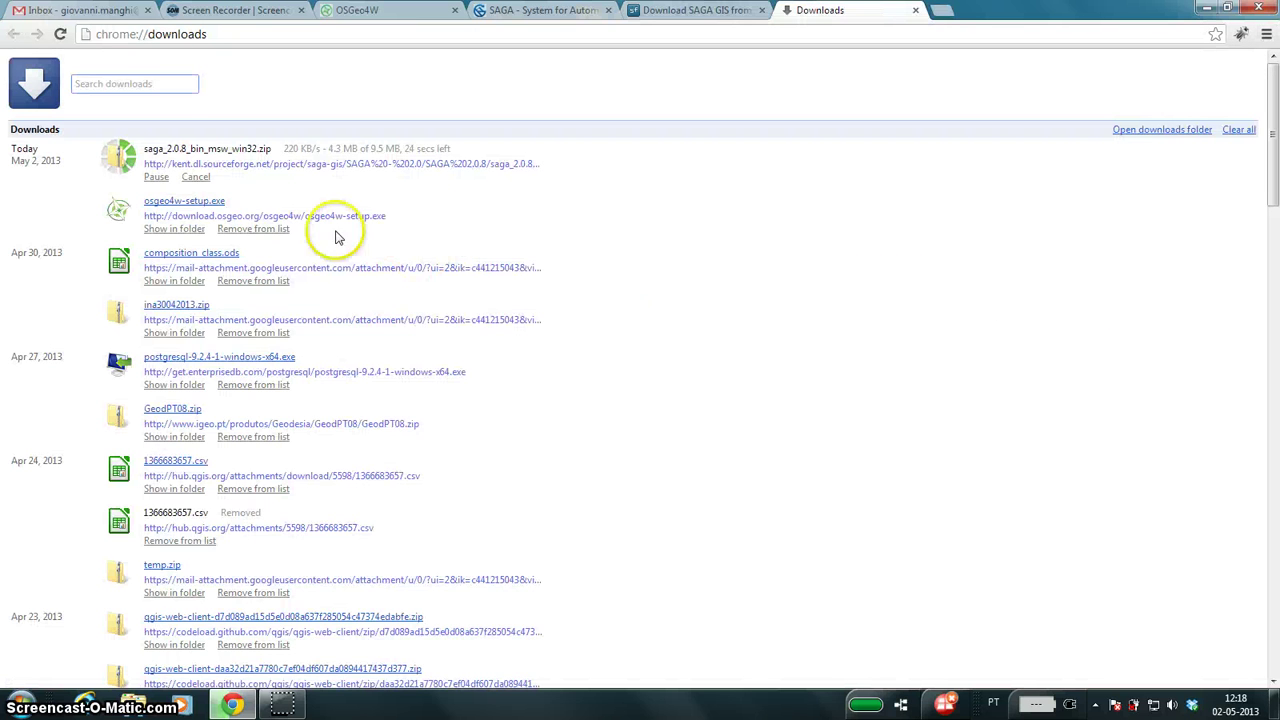
pyautogui.click(1240, 130)
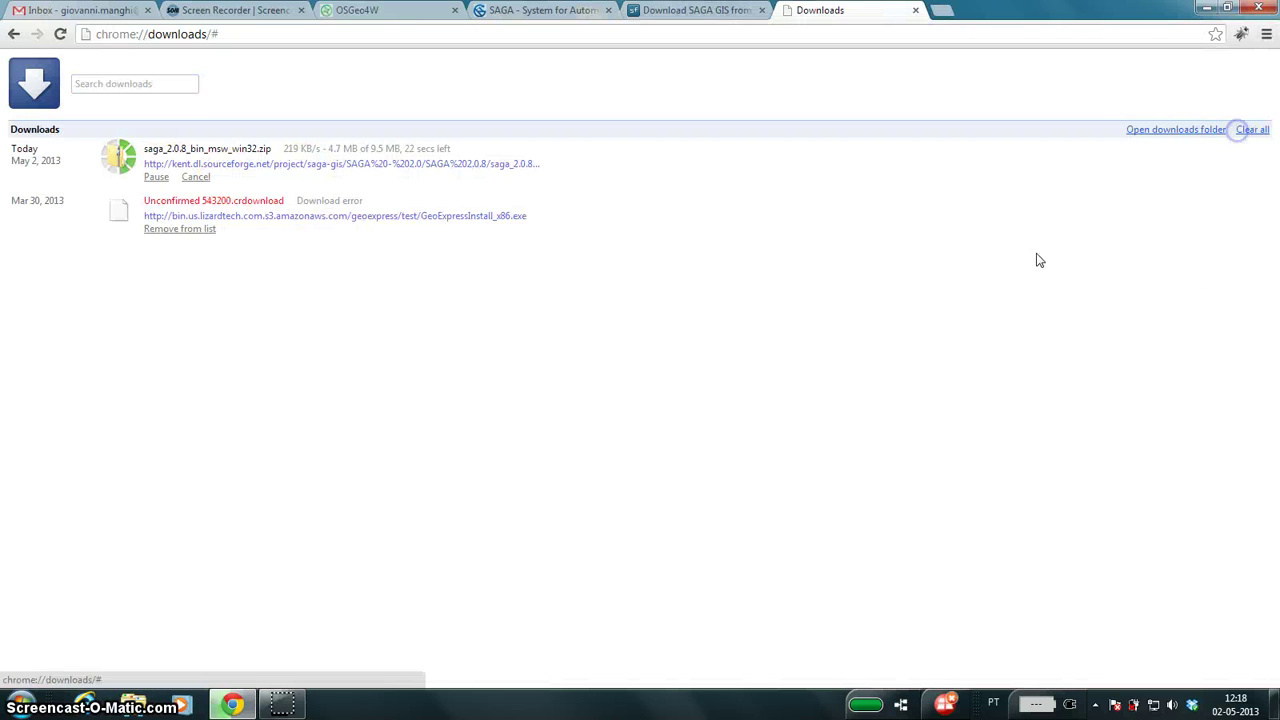
pyautogui.click(199, 228)
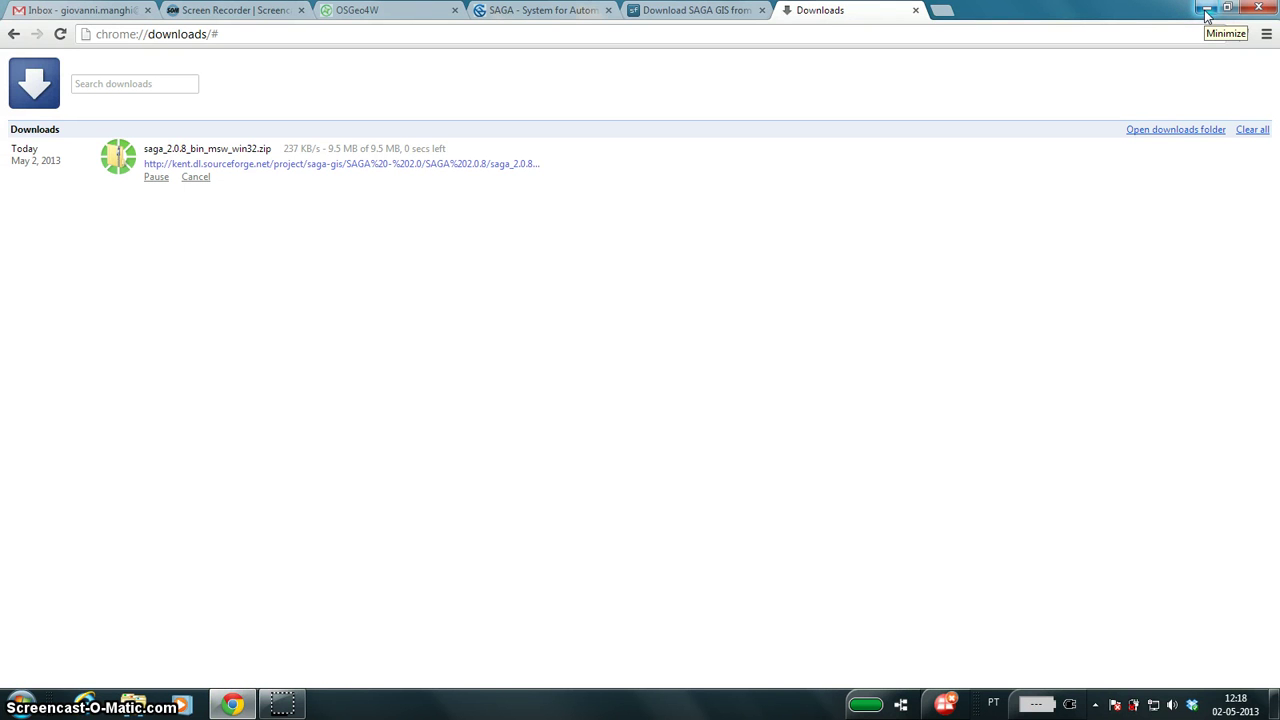
# Move saga_2.0.8_bin_msw_win32.zip from the Downloads folder to the desktop, placing it below the osgeo4w download folder.
pyautogui.click(1207, 12)
pyautogui.click(133, 706)
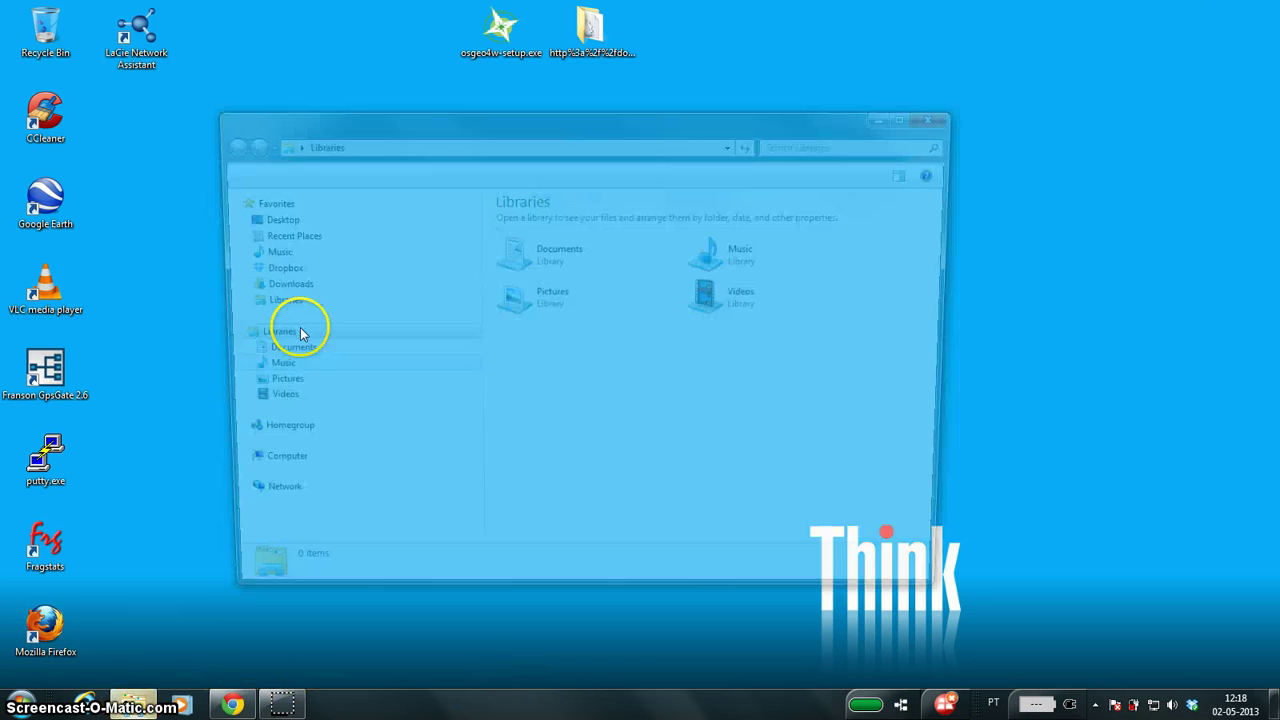
pyautogui.click(285, 284)
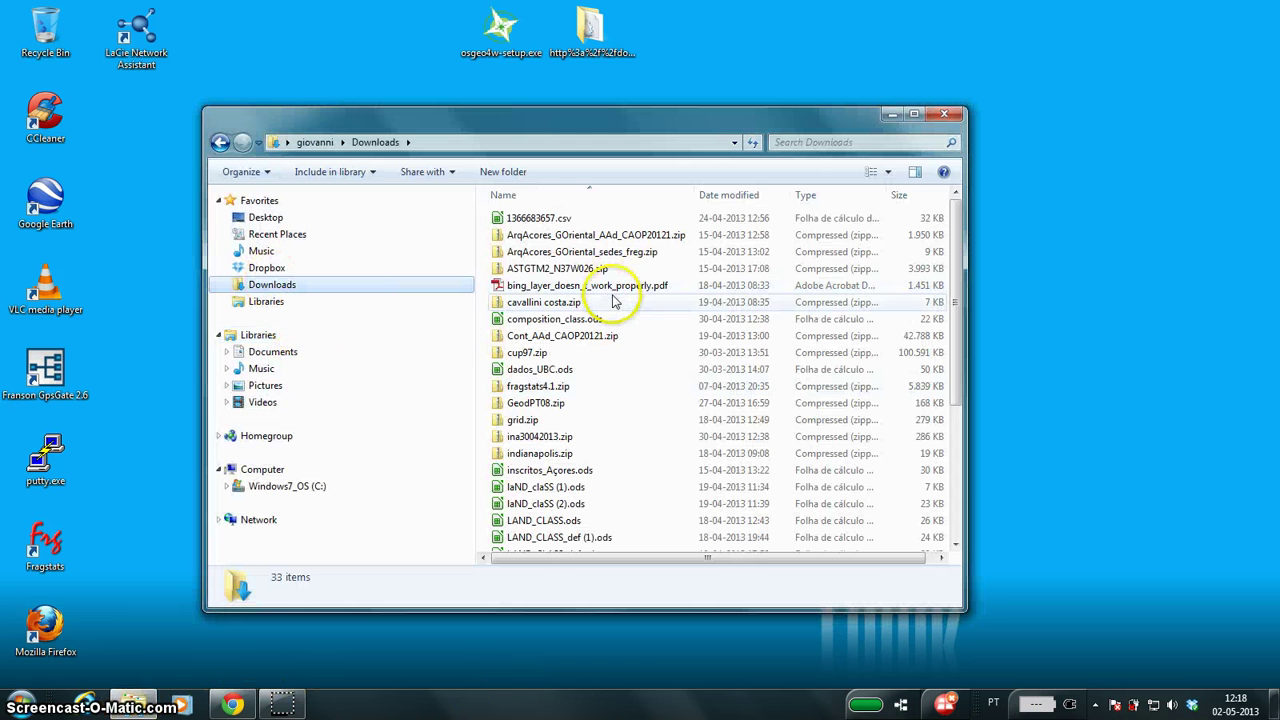
pyautogui.click(740, 196)
pyautogui.moveTo(620, 218); pyautogui.dragTo(858, 140)
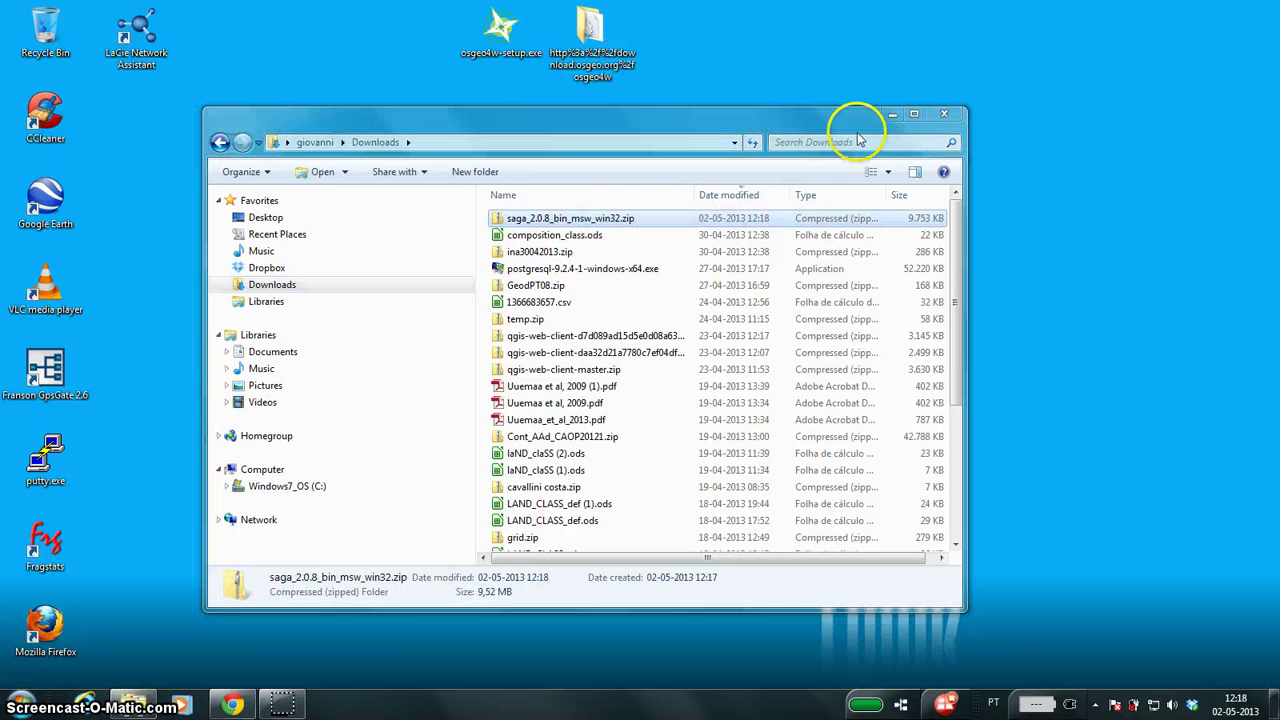
pyautogui.click(943, 113)
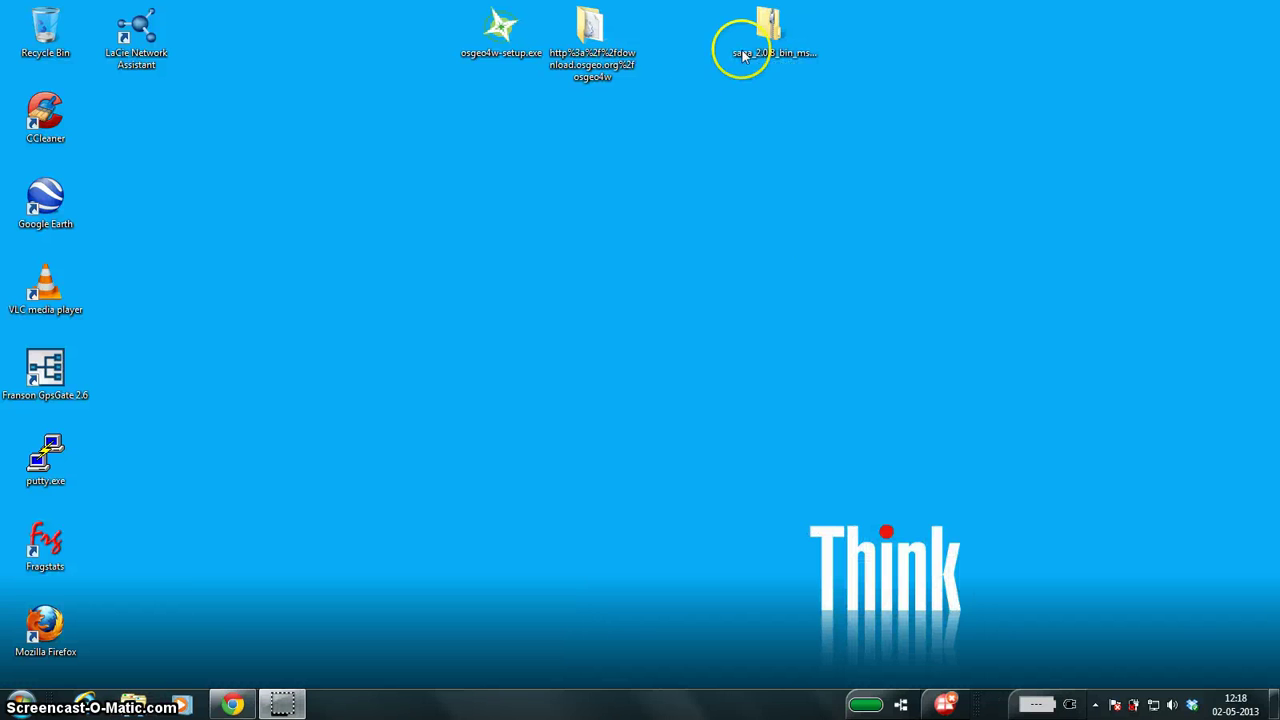
pyautogui.moveTo(748, 48); pyautogui.dragTo(610, 156)
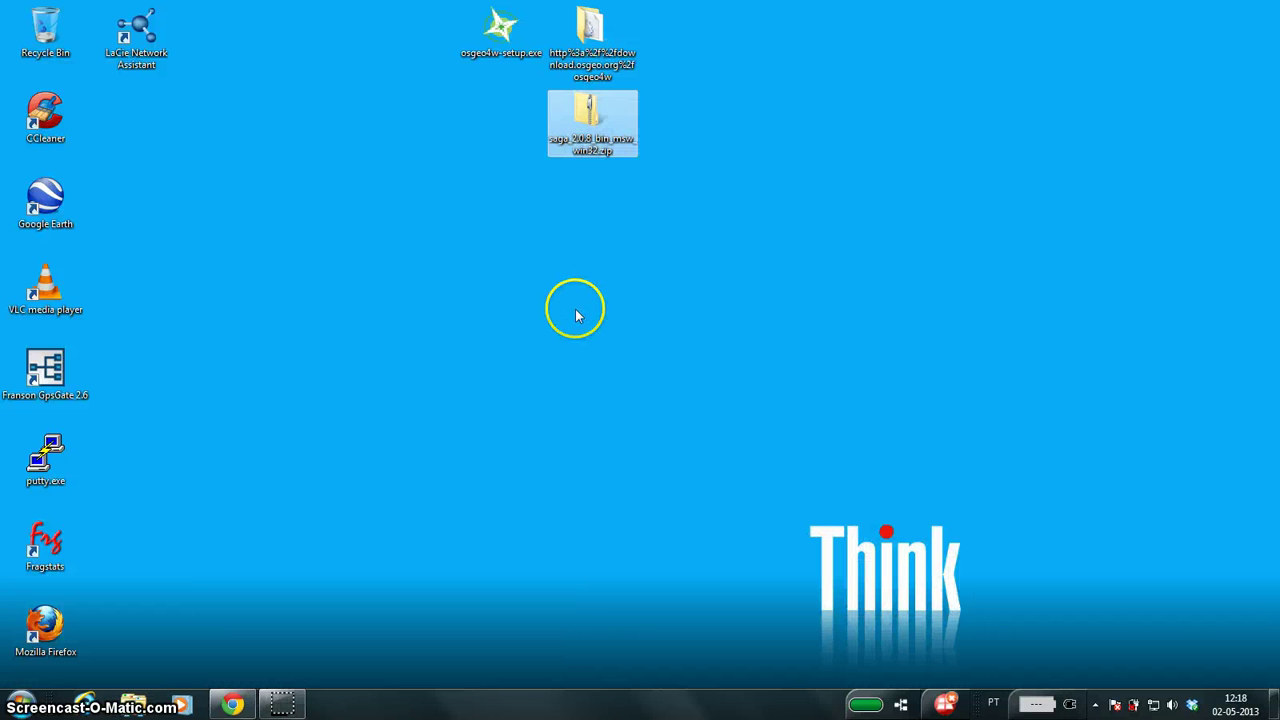
# Open the SAGA zip archive and extract its saga_2.0.8_bin_msw_win32 folder to the root of the C: drive.
pyautogui.doubleClick(590, 140)
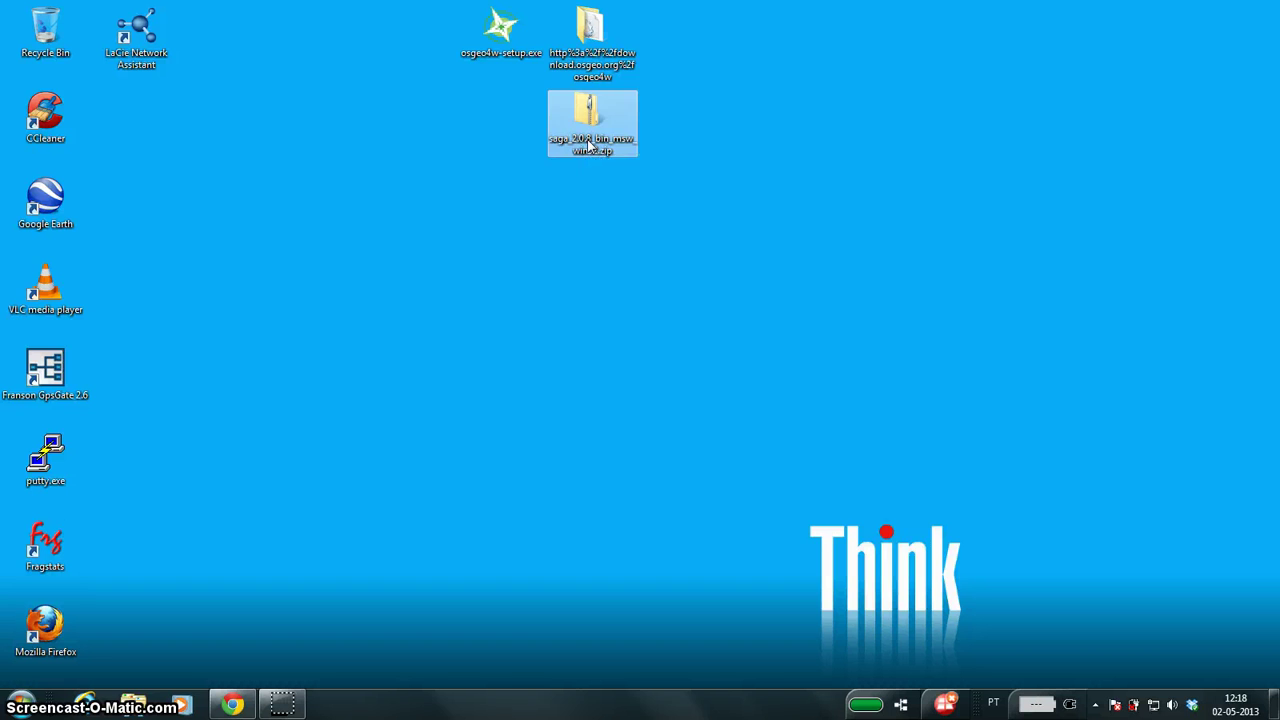
pyautogui.click(541, 222)
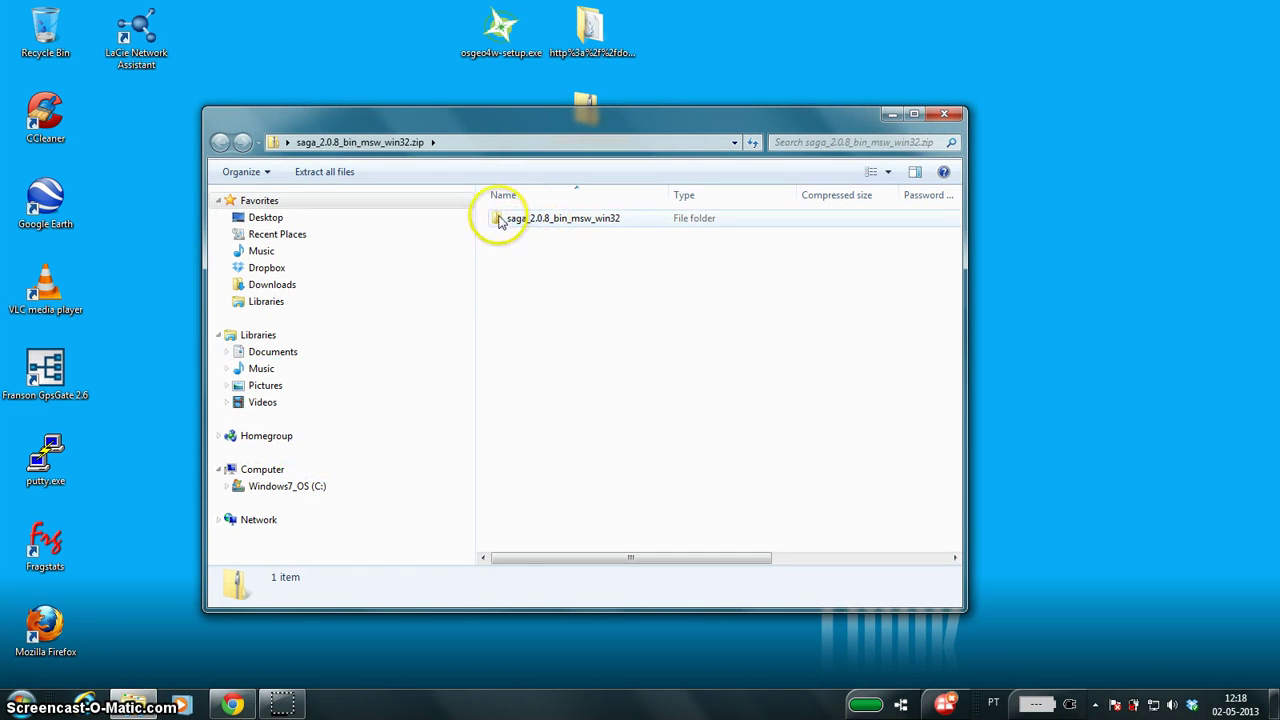
pyautogui.moveTo(500, 222); pyautogui.dragTo(305, 490)
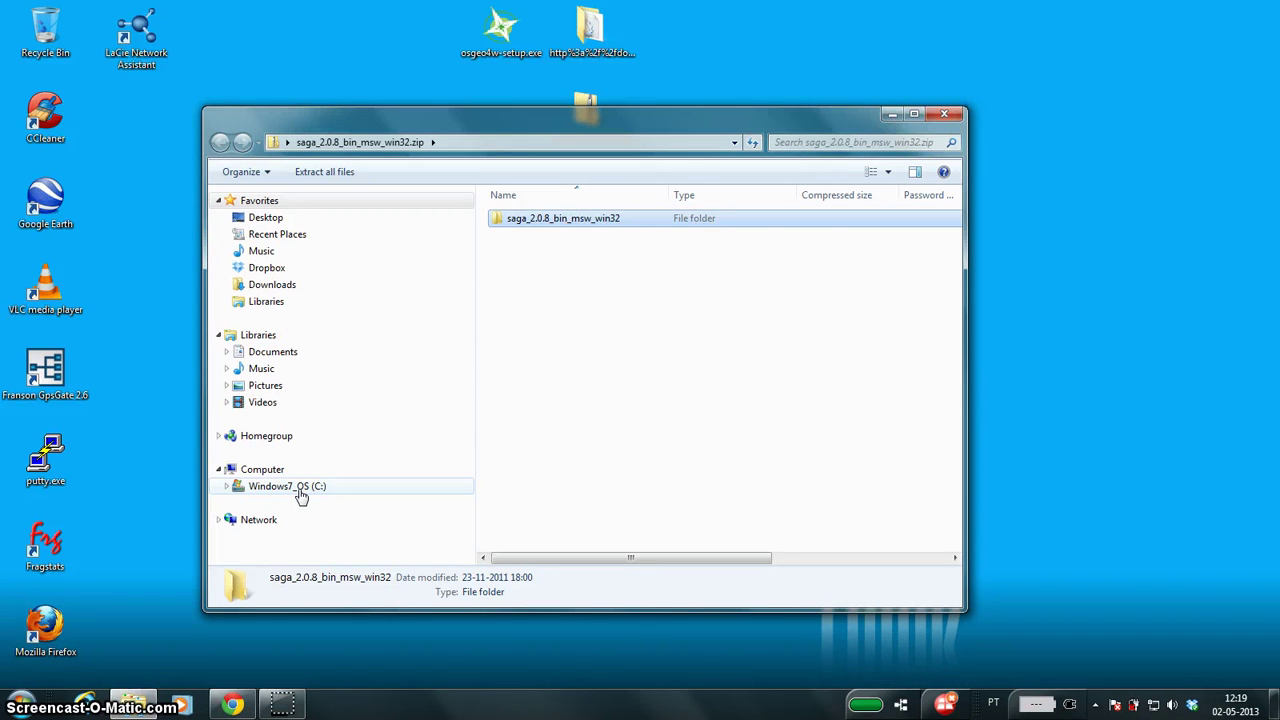
# Rename the extracted saga_2.0.8_bin_msw_win32 folder on the C: drive to saga.
pyautogui.click(300, 494)
pyautogui.rightClick(548, 426)
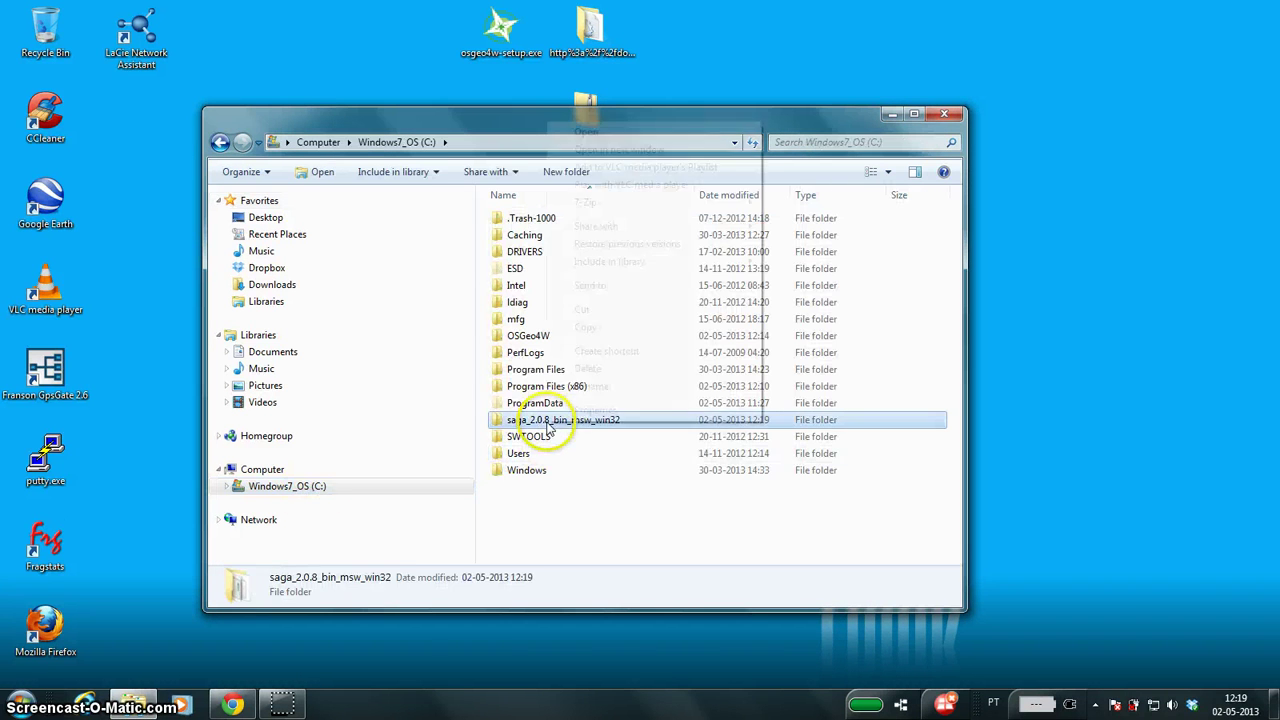
pyautogui.click(587, 391)
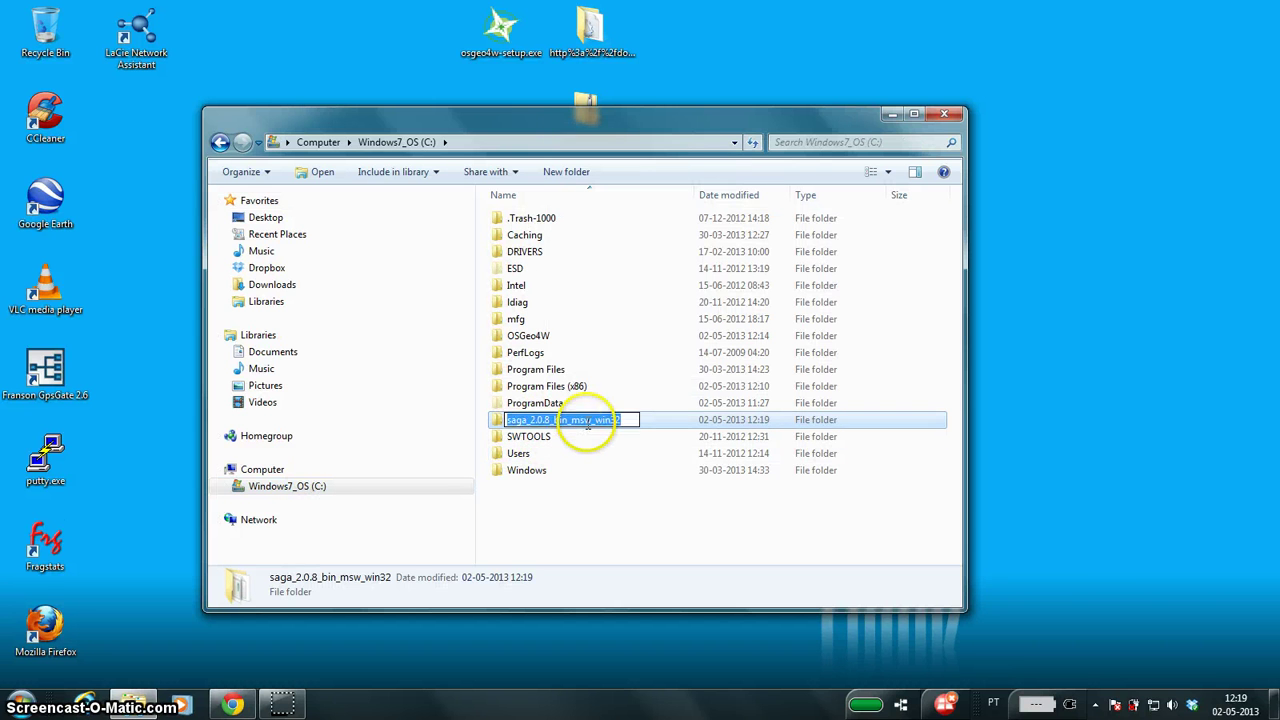
pyautogui.write('saga')
pyautogui.press('Return')
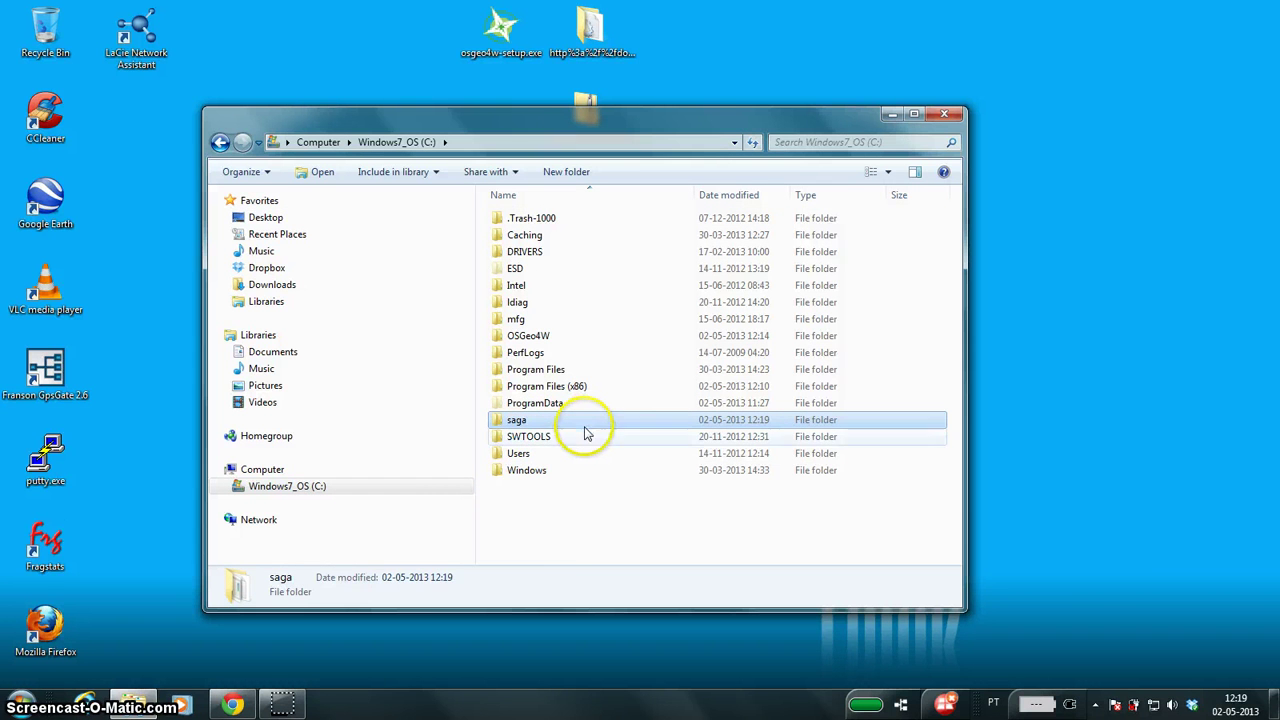
pyautogui.click(566, 534)
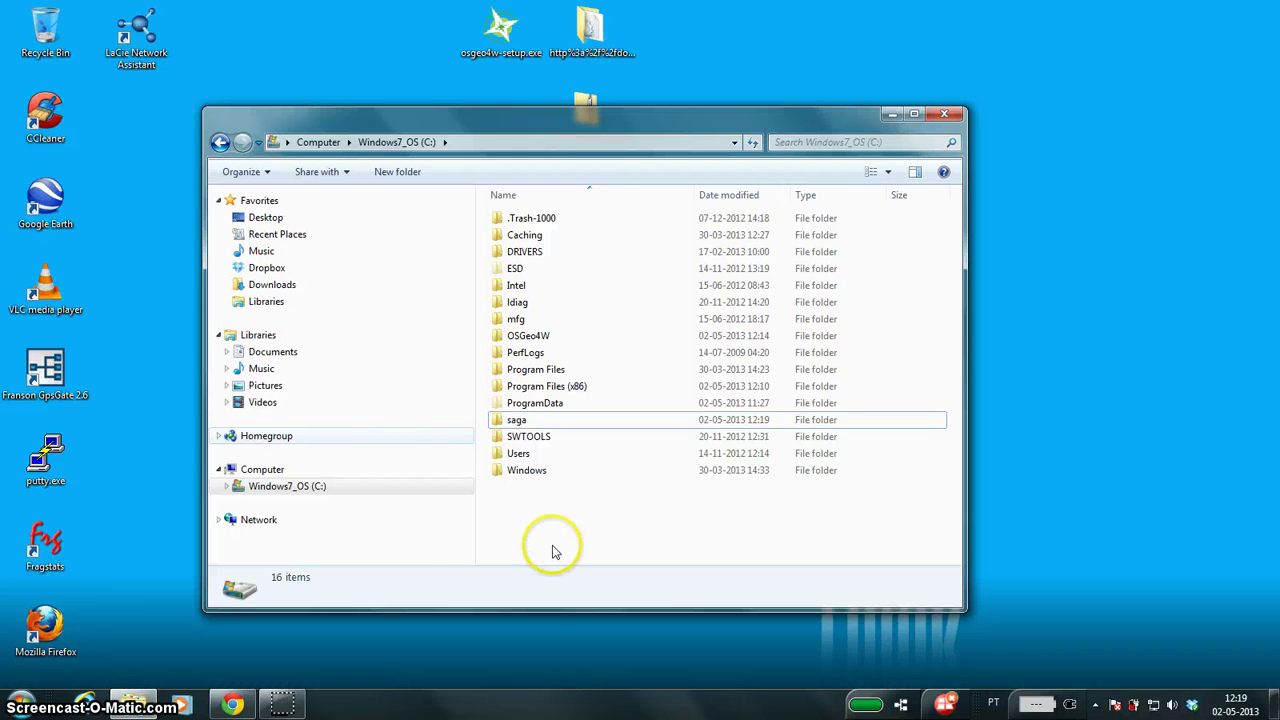
# Delete the .qgis and .qgis2 folders from the personal user folder under C:\Users and close the file window.
pyautogui.doubleClick(530, 453)
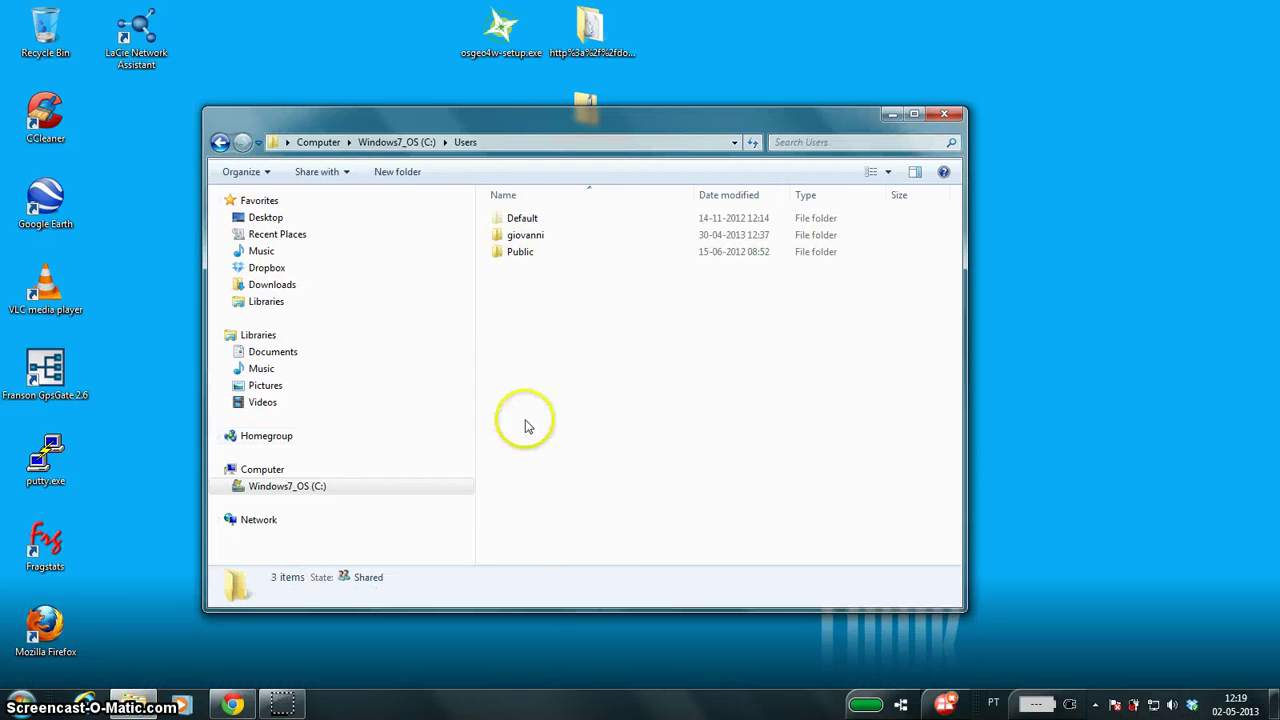
pyautogui.doubleClick(525, 235)
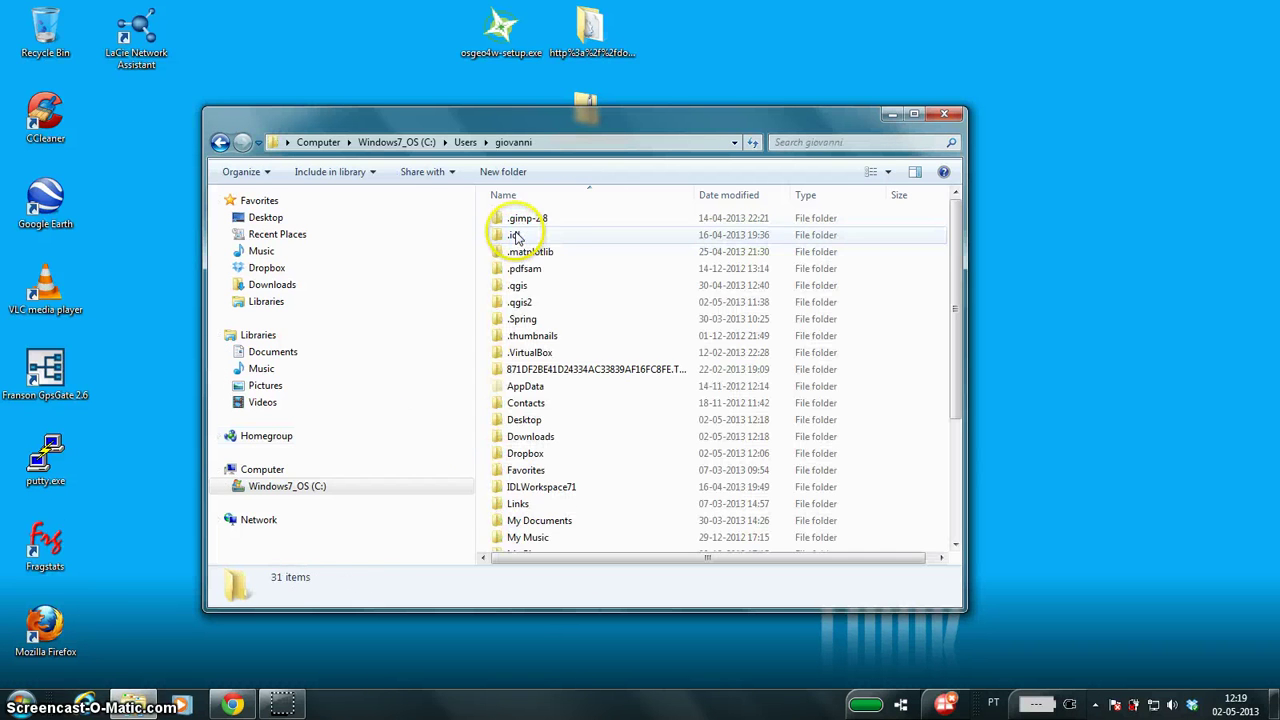
pyautogui.click(532, 285)
pyautogui.keyDown('shift'); pyautogui.click(546, 303); pyautogui.keyUp('shift')
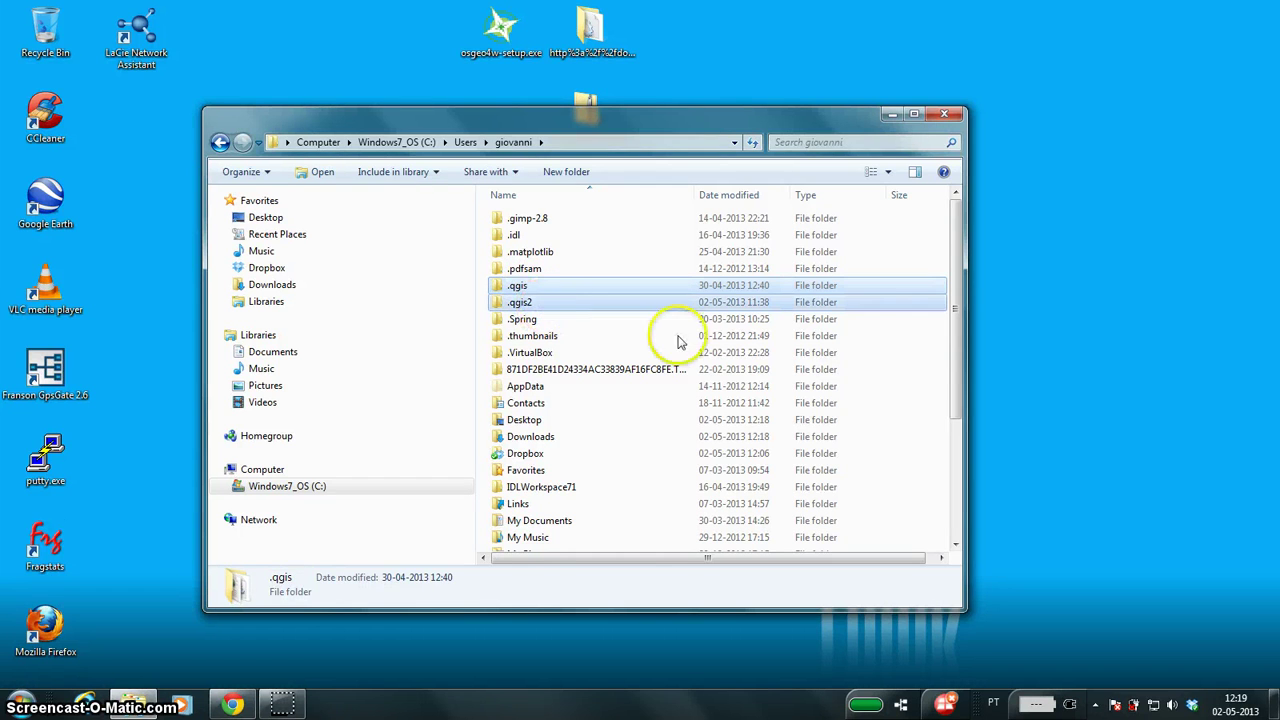
pyautogui.press('Delete')
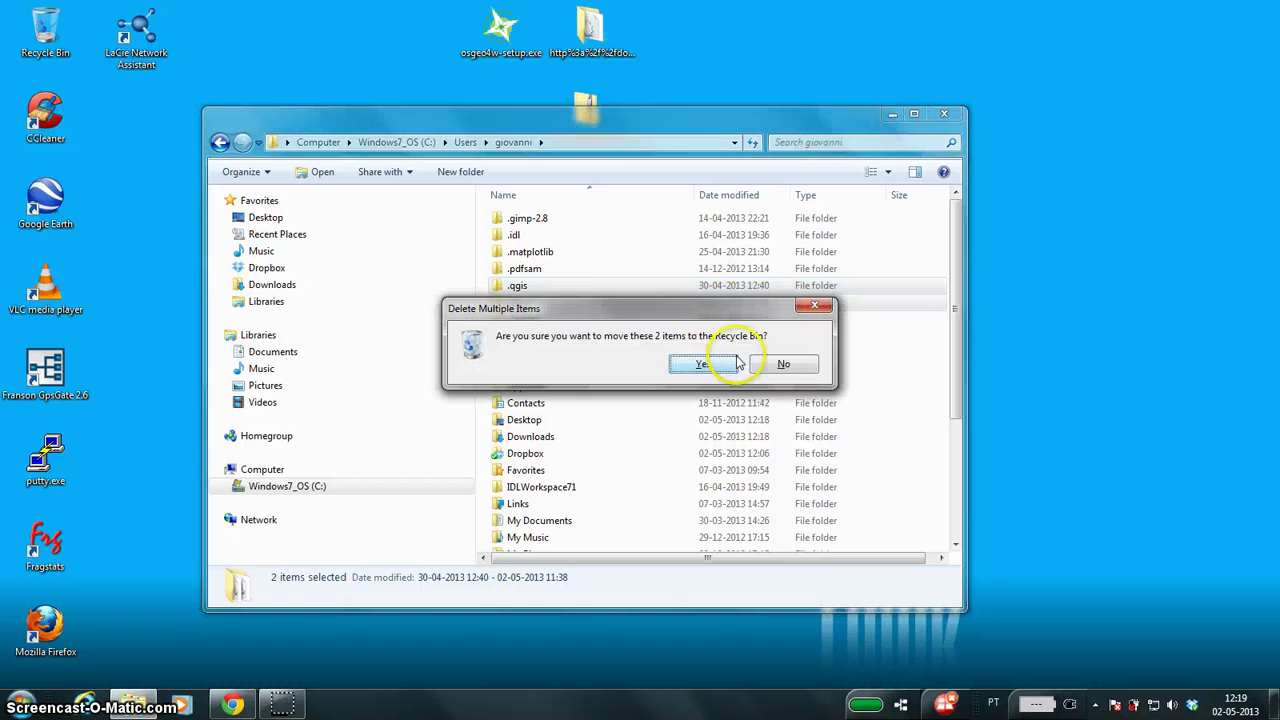
pyautogui.click(704, 365)
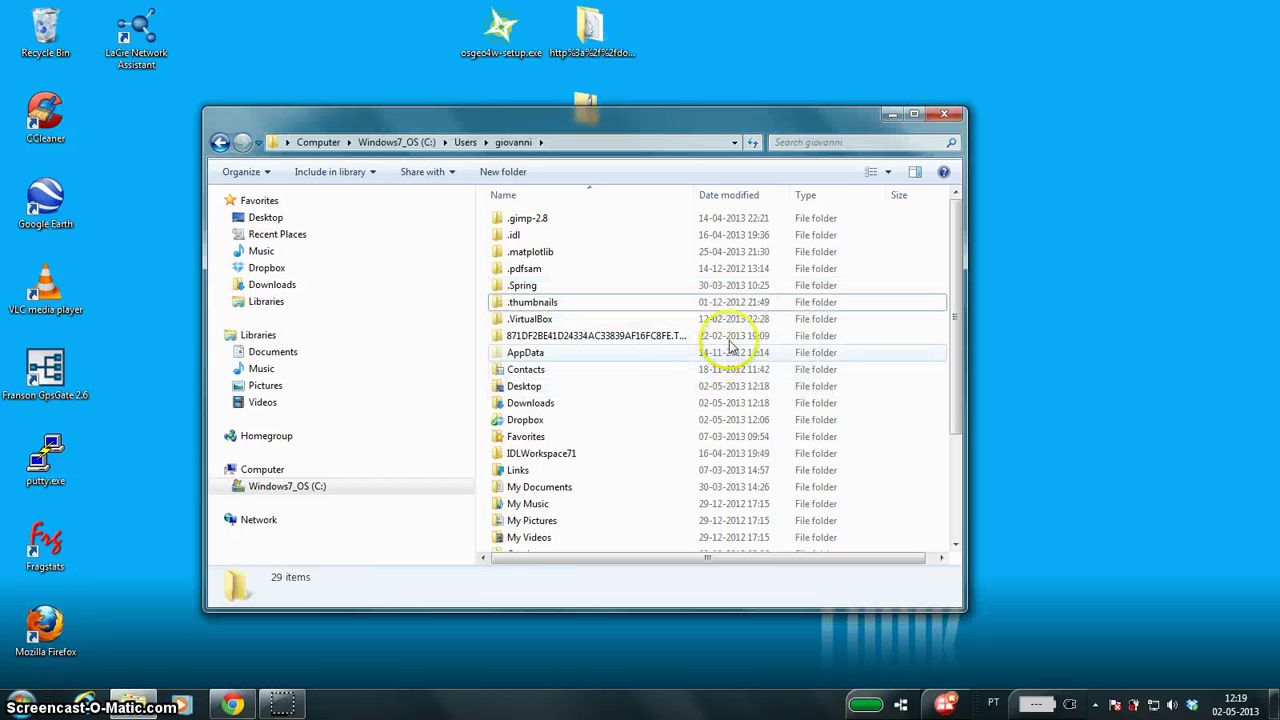
pyautogui.click(950, 116)
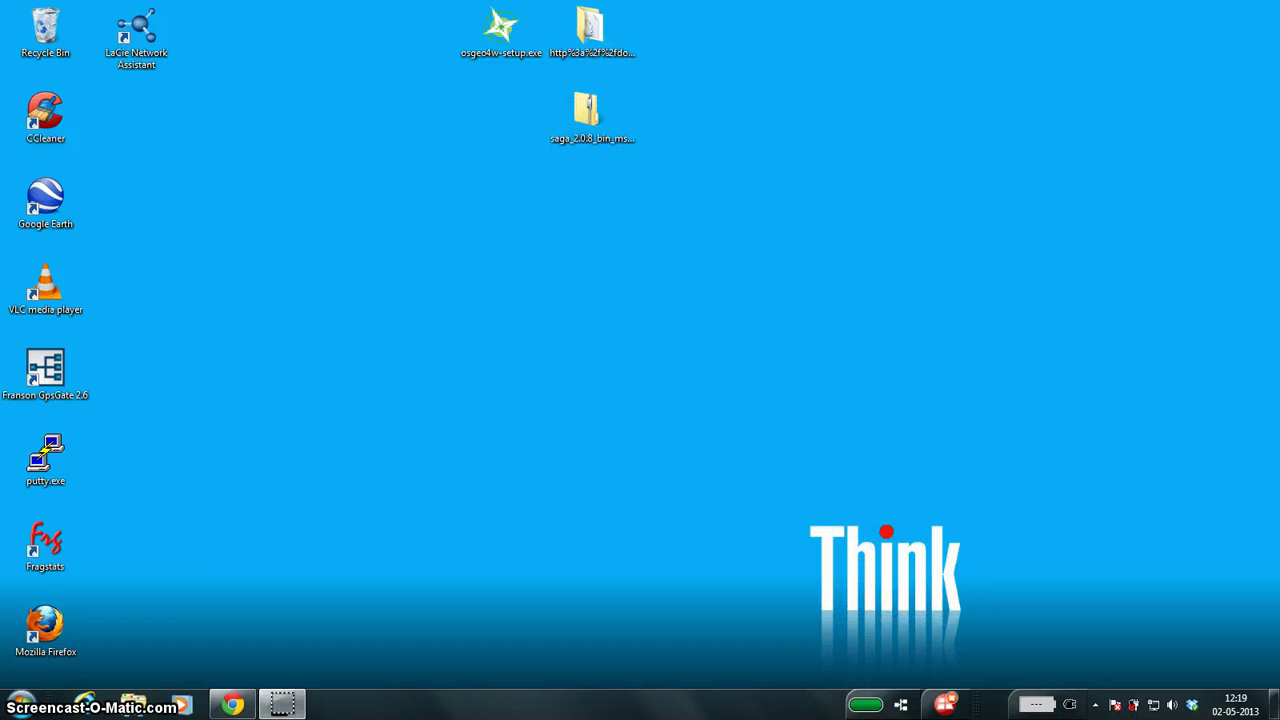
# Run osgeo4w-setup.exe as administrator and choose Advanced Install with Install from Internet as the download source.
pyautogui.rightClick(500, 55)
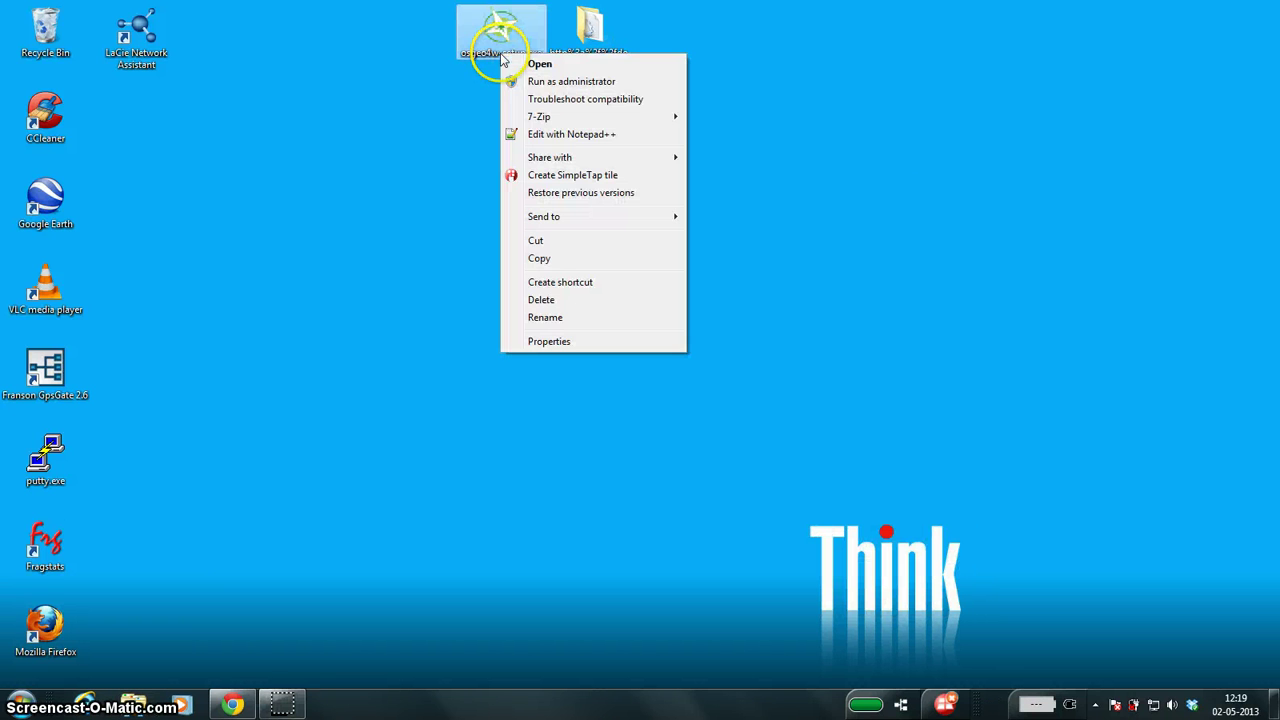
pyautogui.click(541, 85)
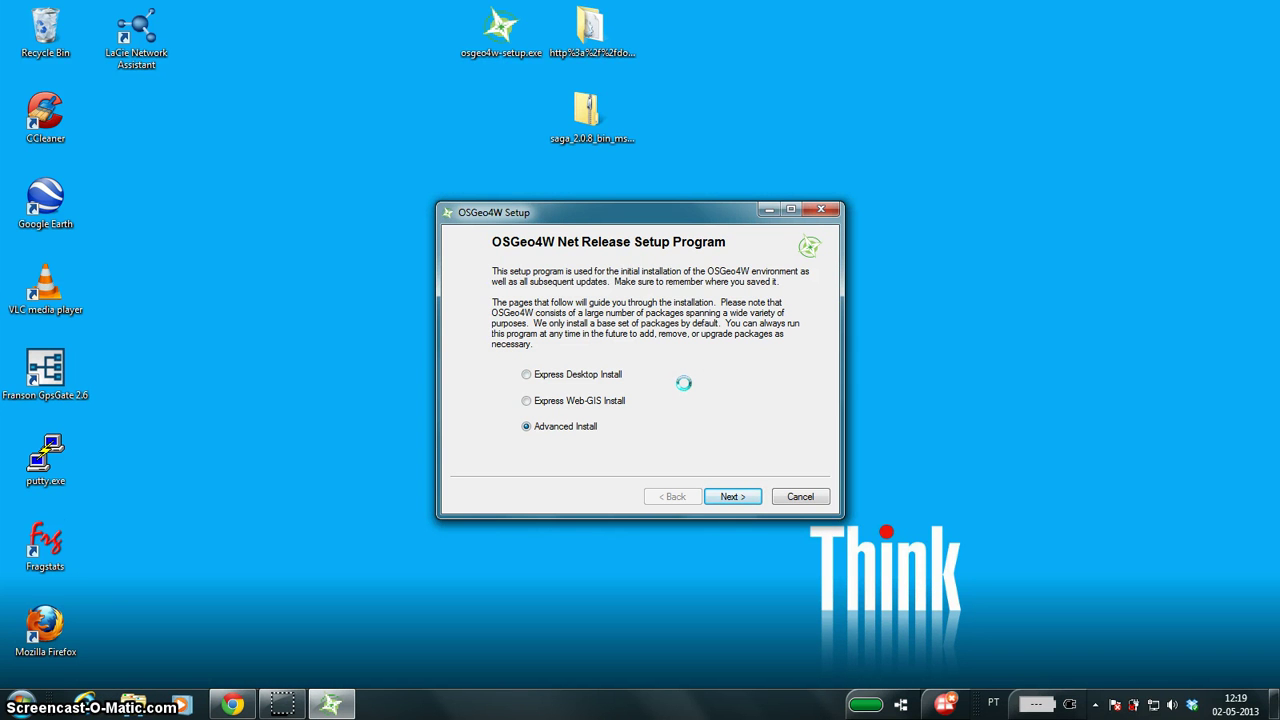
pyautogui.press('Return')
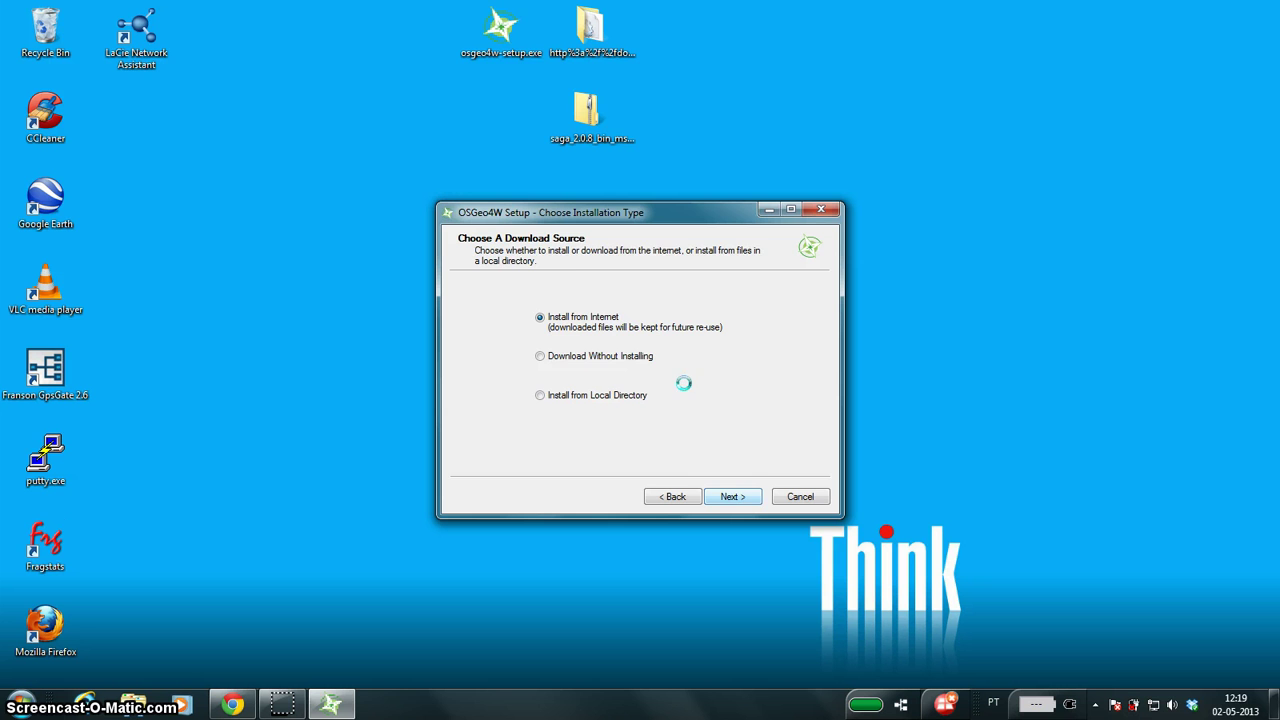
pyautogui.click(731, 496)
# Accept C:\OSGeo4W as root directory for all users and the Desktop as local package directory, and continue to the package list download.
pyautogui.click(584, 303)
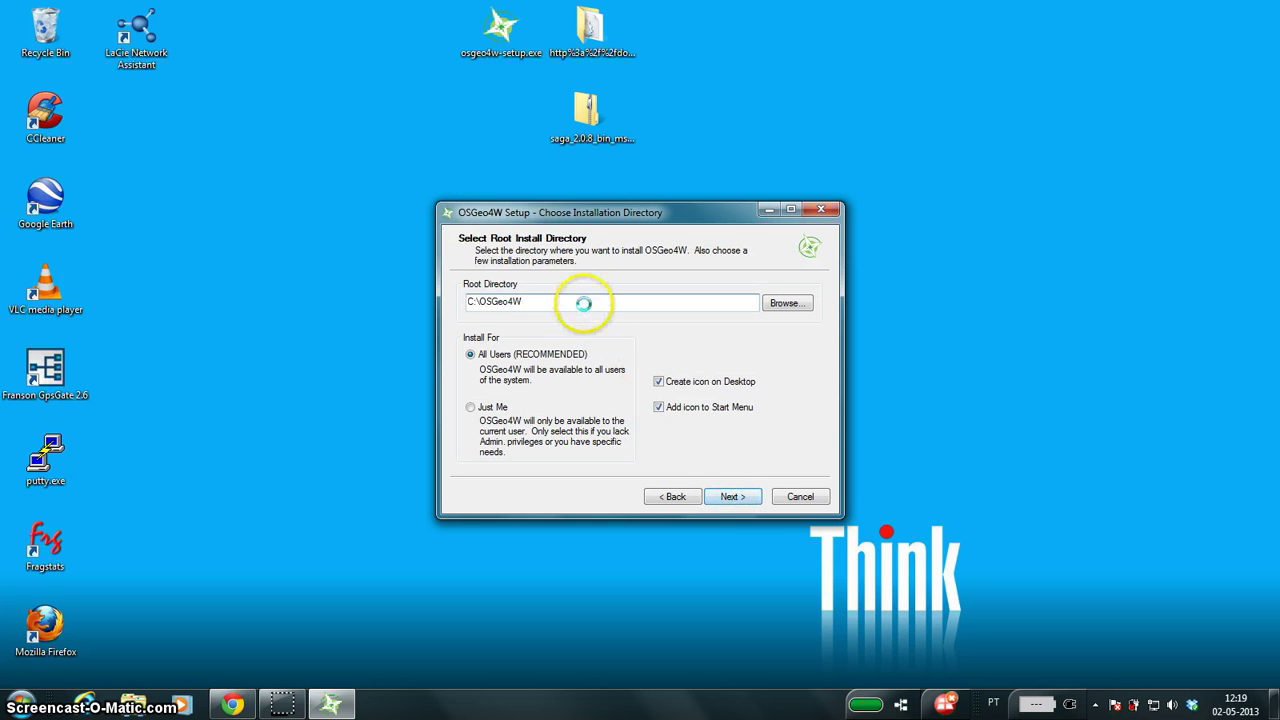
pyautogui.moveTo(585, 303); pyautogui.dragTo(448, 290)
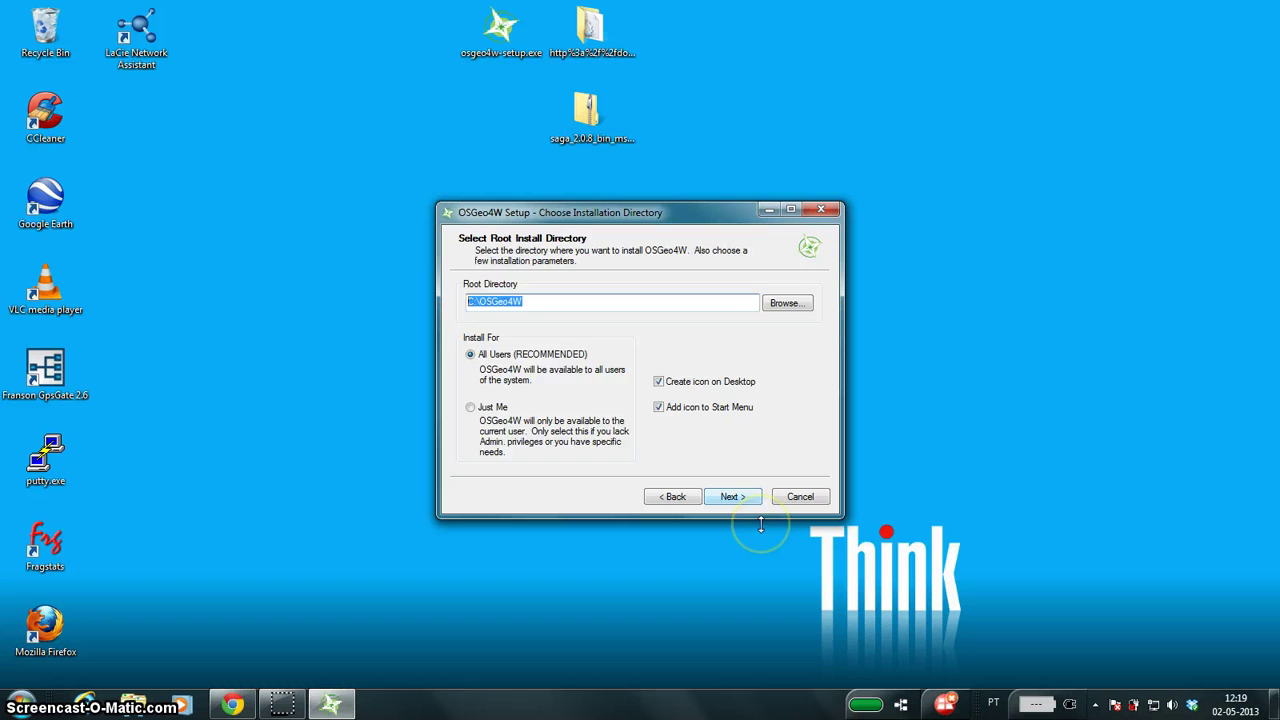
pyautogui.press('Return')
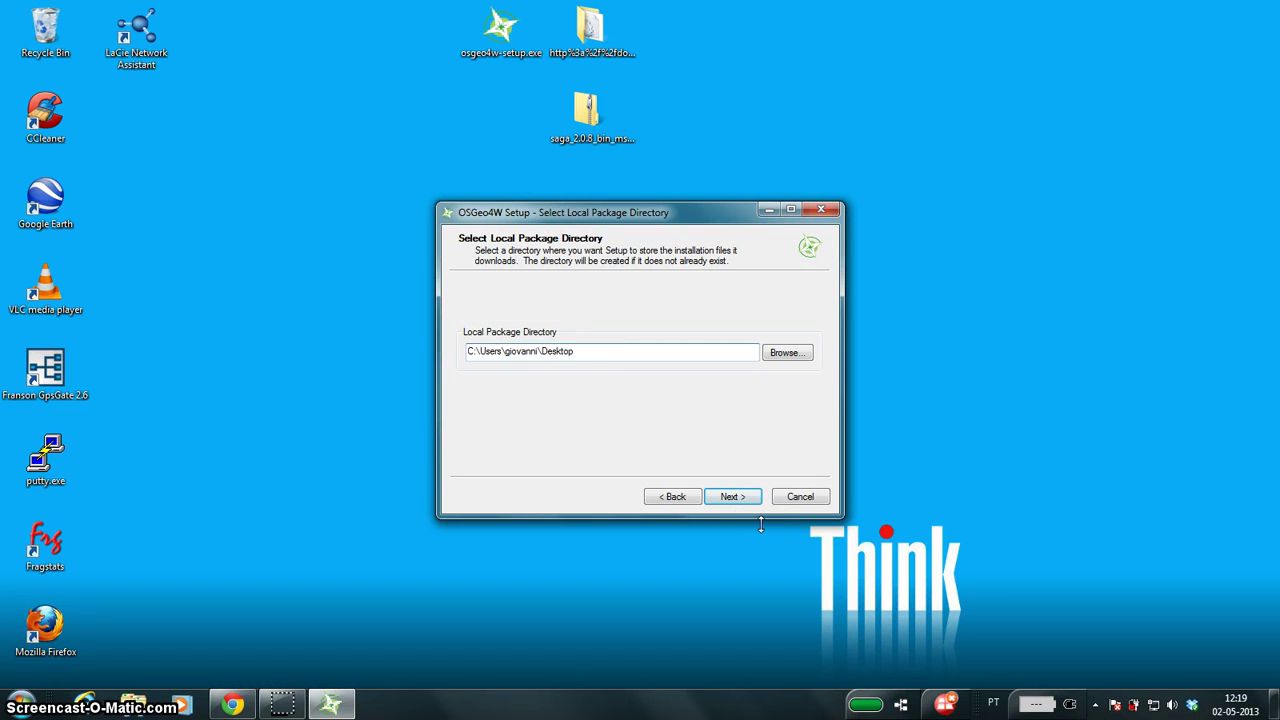
pyautogui.press('Return')
pyautogui.press('Return')
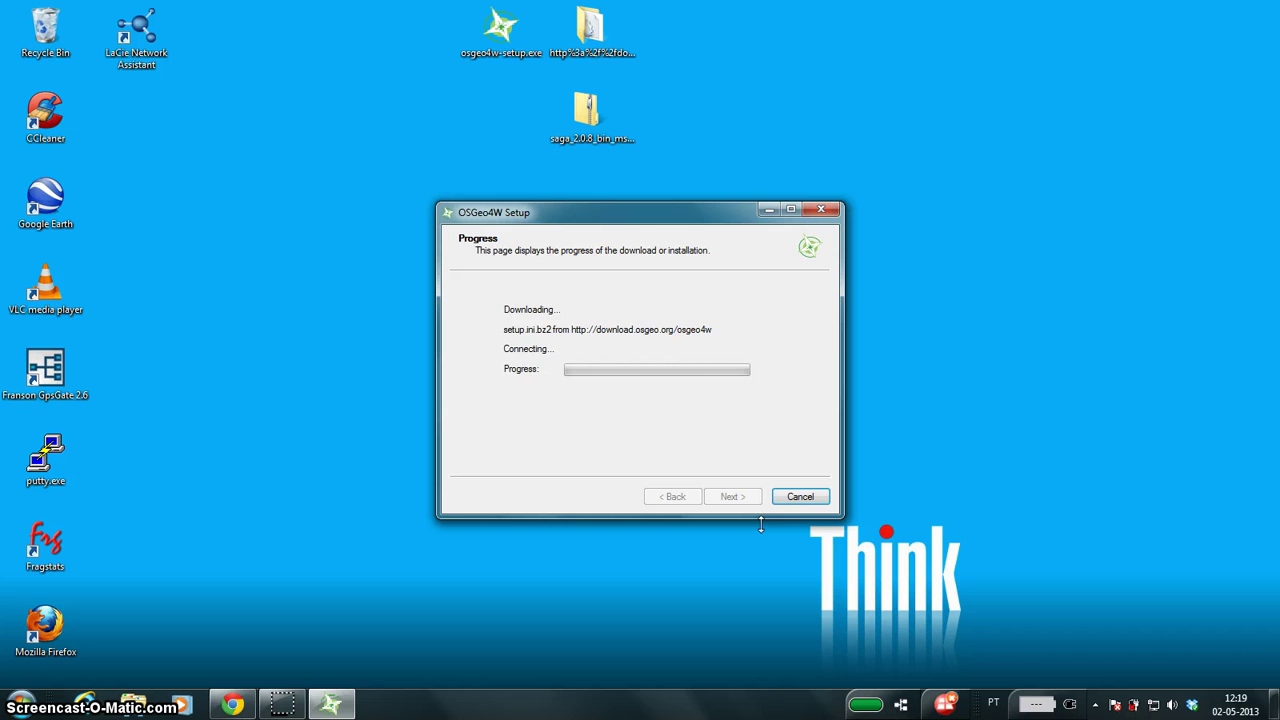
# Maximize the setup window and mark grass 6.4.3RC3-1, qgis 1.8.0-7 and qgis-dev 1.9.0-267 in the Desktop category for installation.
pyautogui.doubleClick(540, 211)
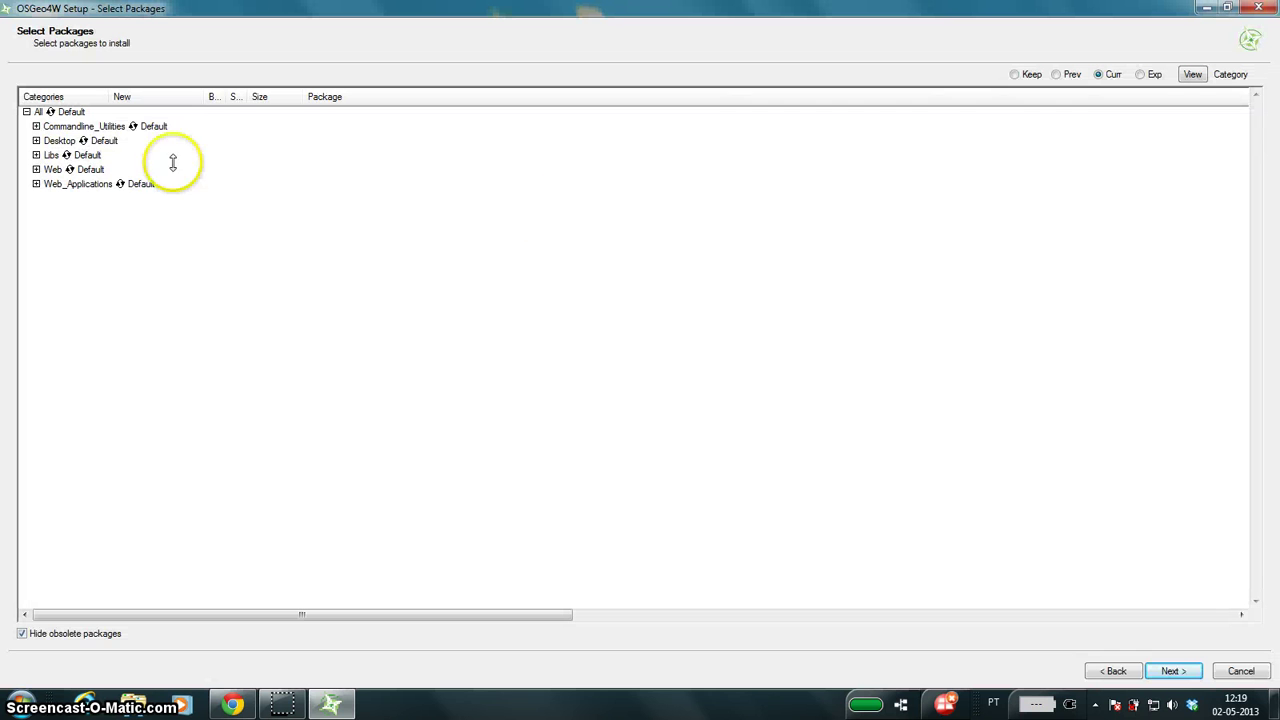
pyautogui.click(36, 141)
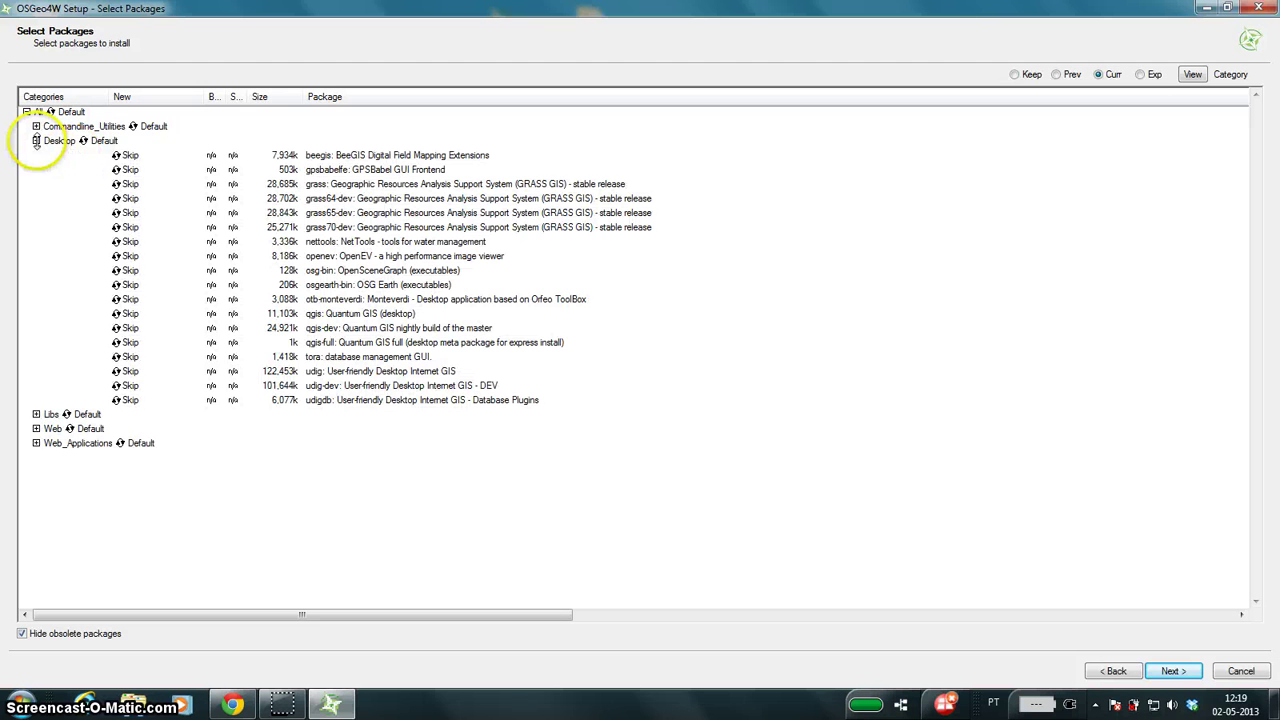
pyautogui.click(130, 328)
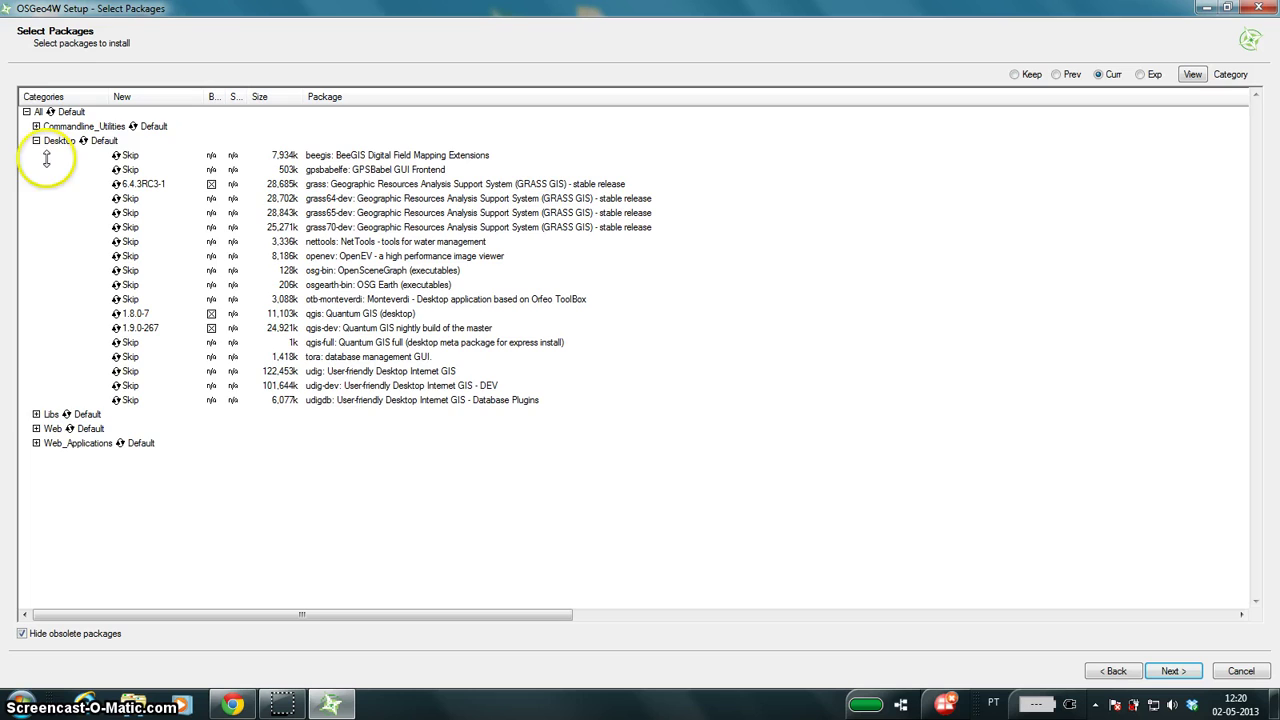
# Mark ossim 1.8.16-22092-1 and otb-bin 3.16.0-1 in the Libs category for installation.
pyautogui.click(36, 414)
pyautogui.scroll(-5, 150, 399)
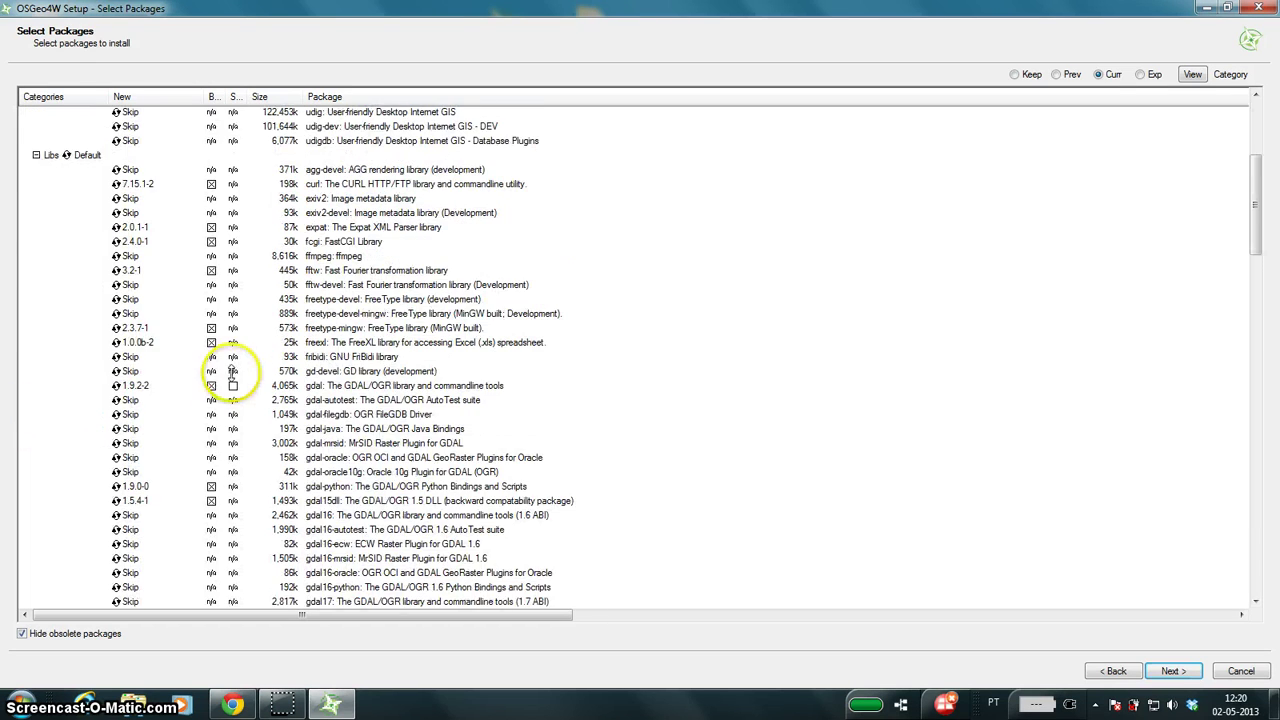
pyautogui.scroll(-12, 257, 357)
pyautogui.scroll(-8, 285, 349)
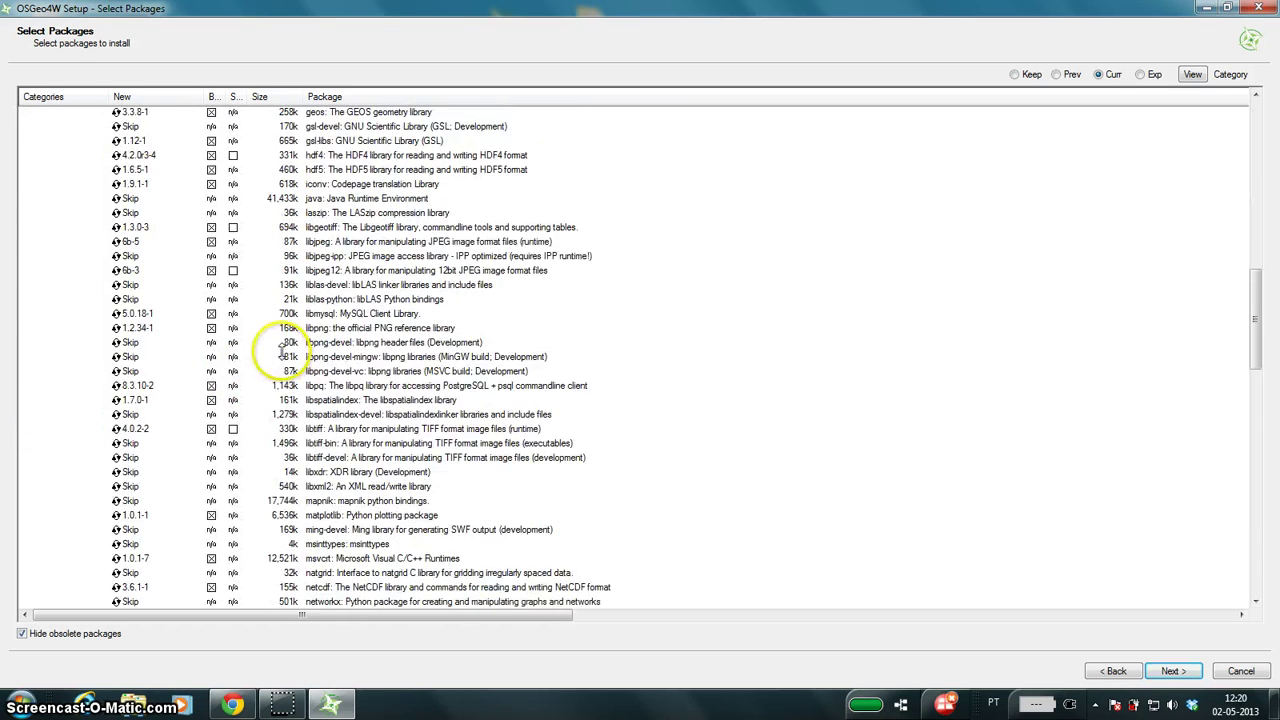
pyautogui.scroll(-1, 280, 350)
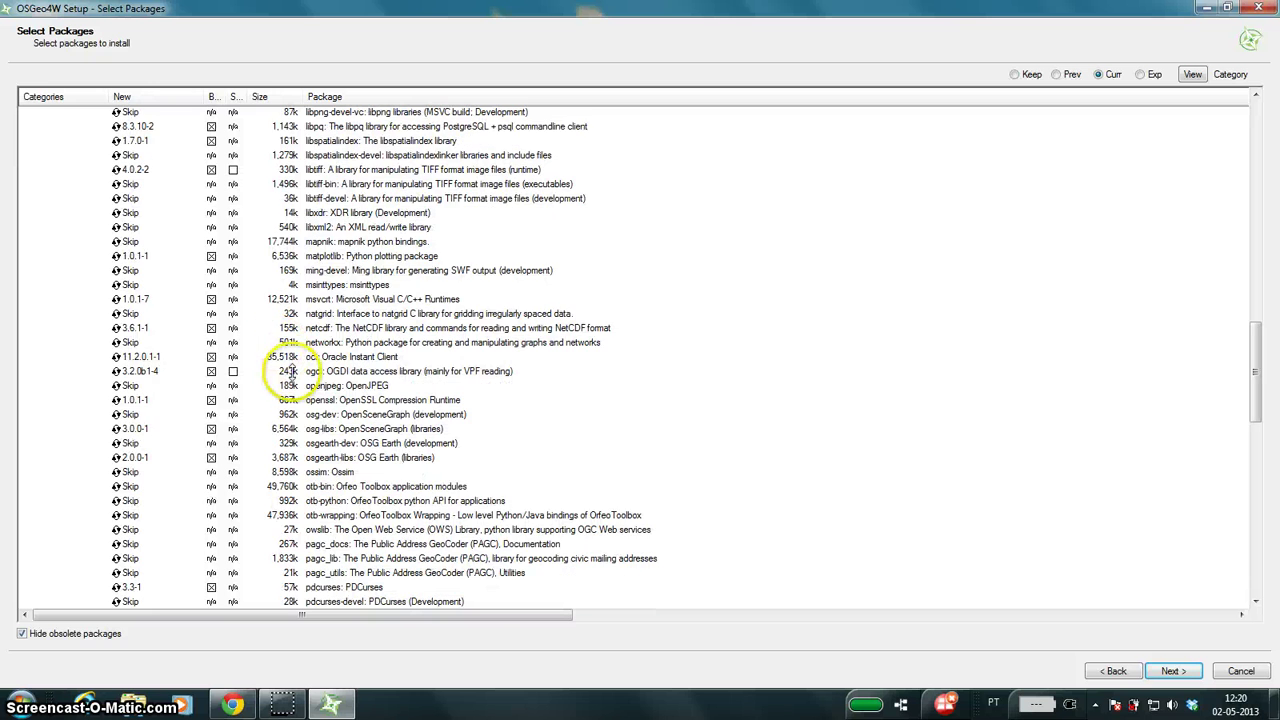
pyautogui.scroll(-2, 298, 380)
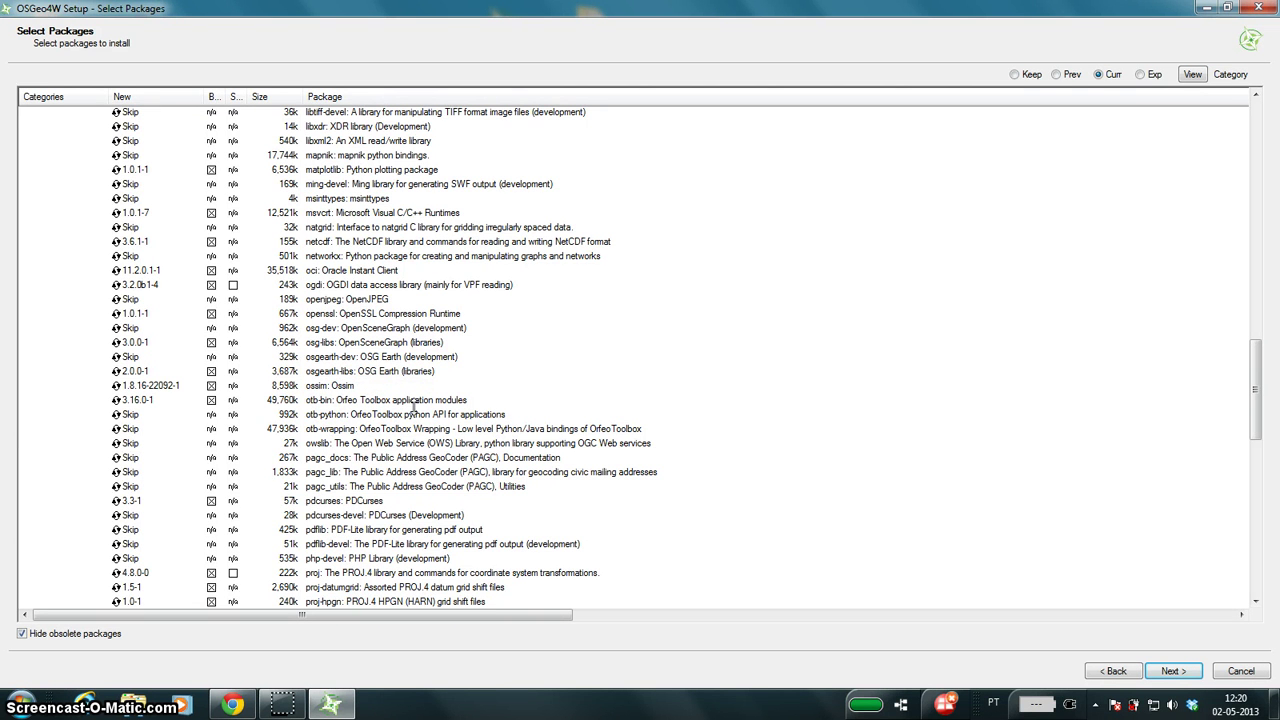
# Mark fftw-devel 3.2-1, gdal-mrsid 1.9.2-0 and gdal-filegdb 1.9.2-2 in the Libs category for installation.
pyautogui.scroll(20, 418, 385)
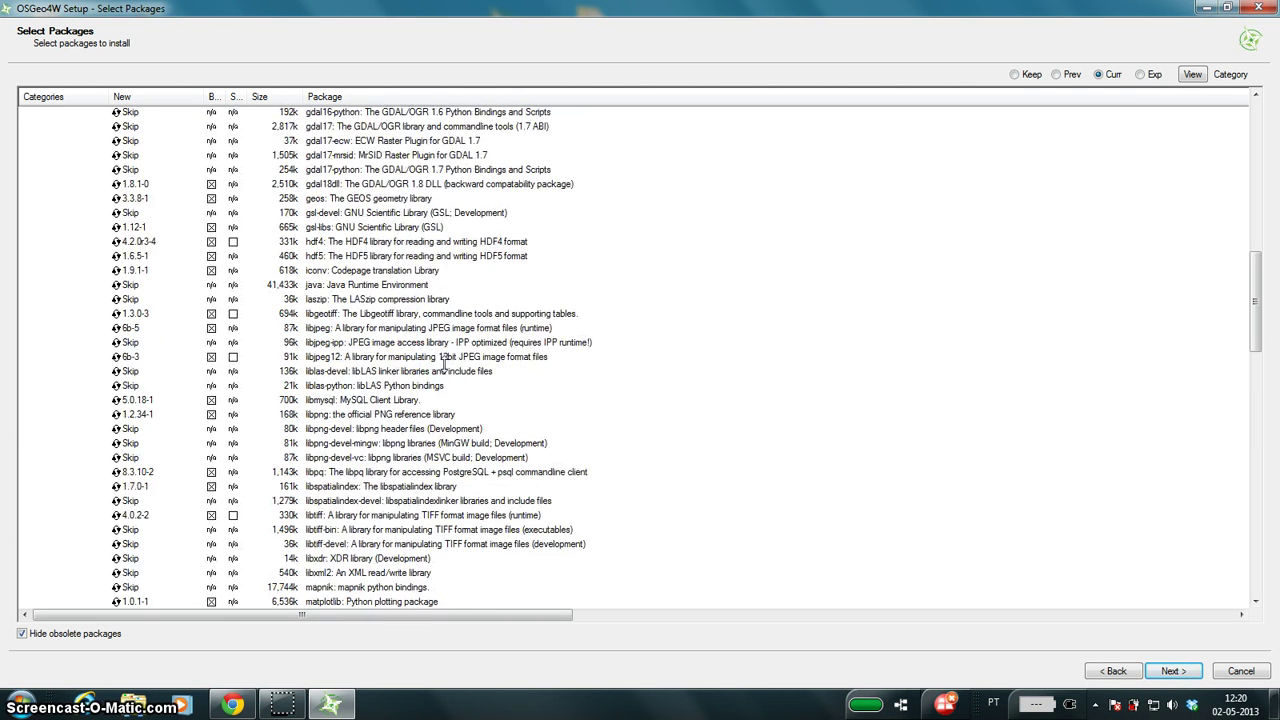
pyautogui.scroll(1, 445, 366)
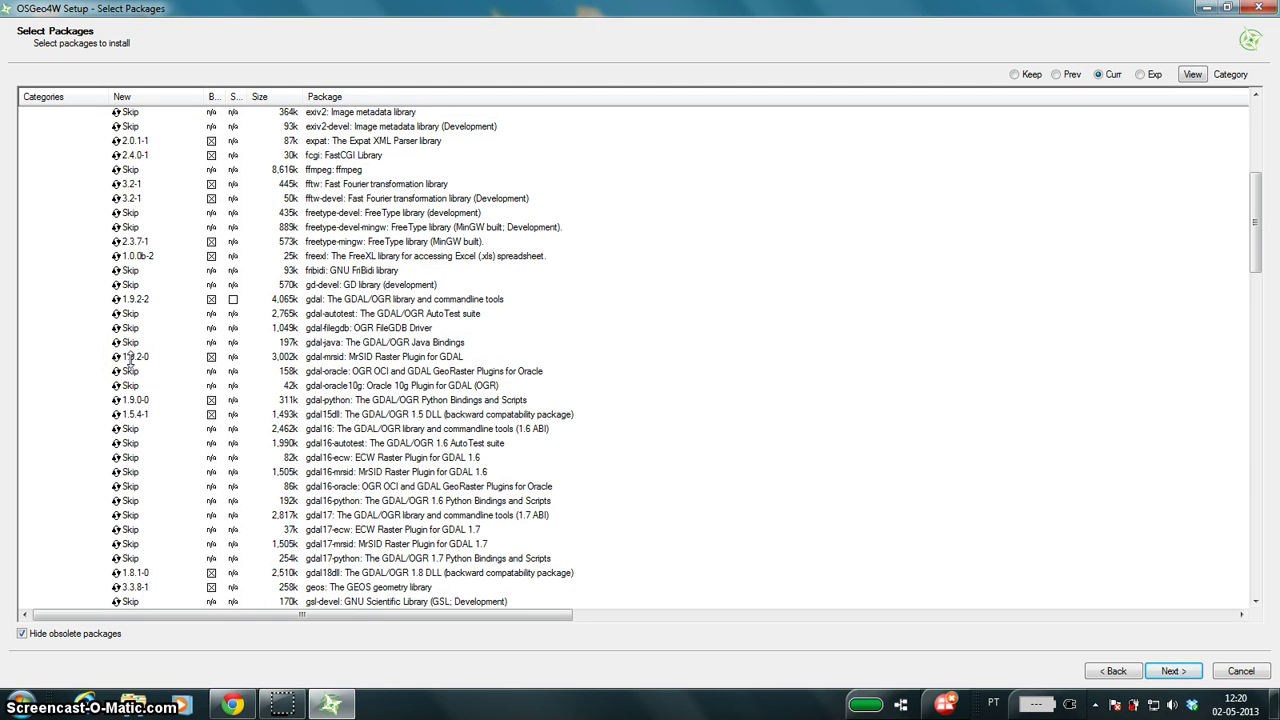
pyautogui.click(133, 328)
pyautogui.scroll(2, 385, 337)
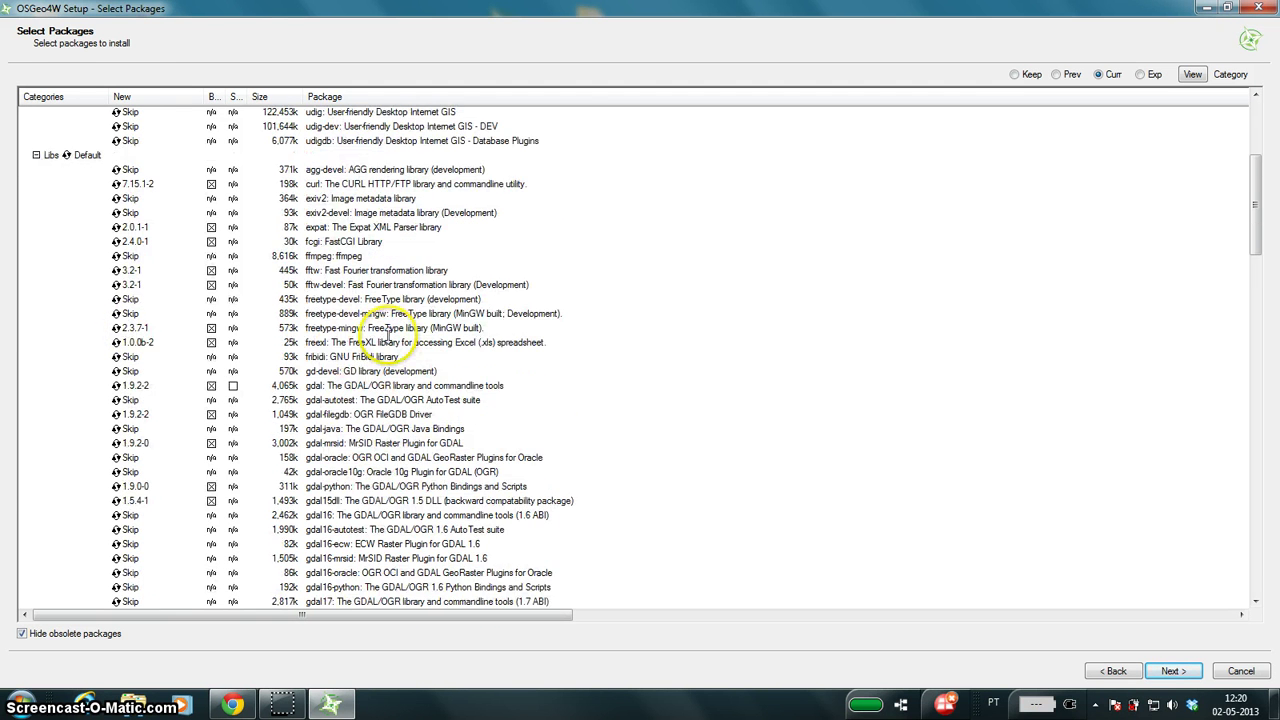
pyautogui.scroll(6, 390, 334)
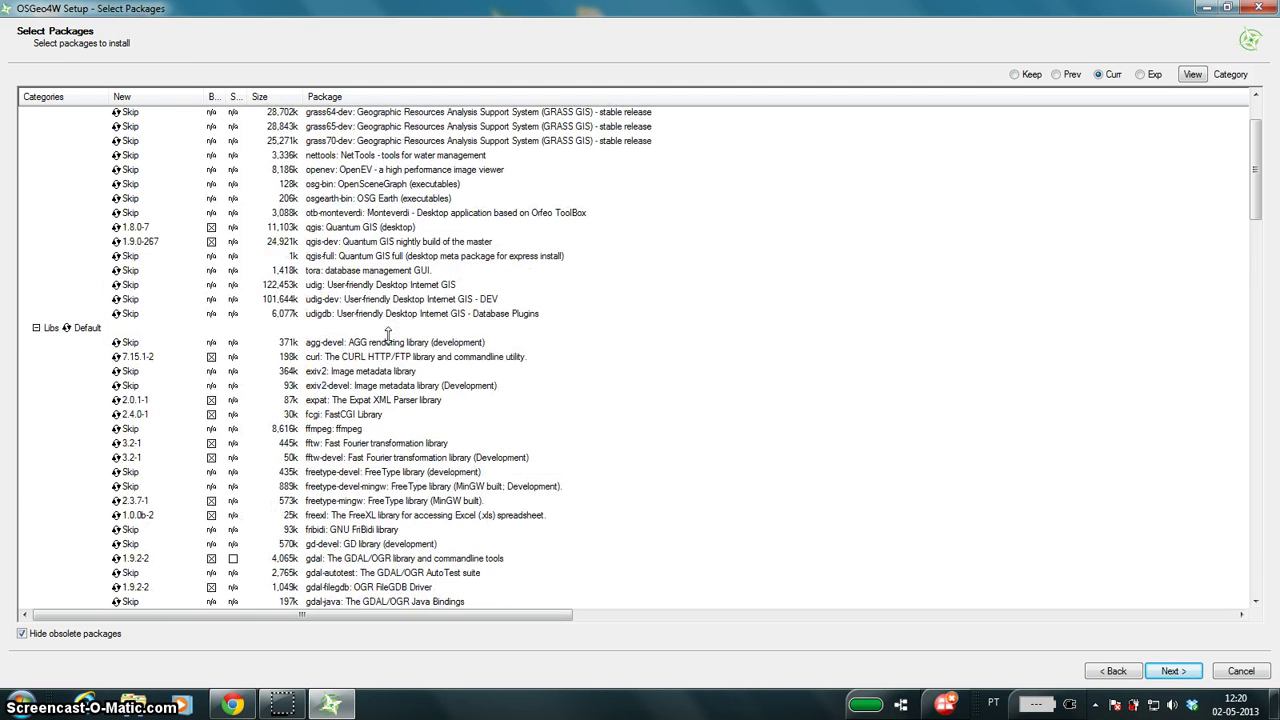
# Start downloading the selected packages and restore the setup window from full screen to its smaller size.
pyautogui.click(1173, 671)
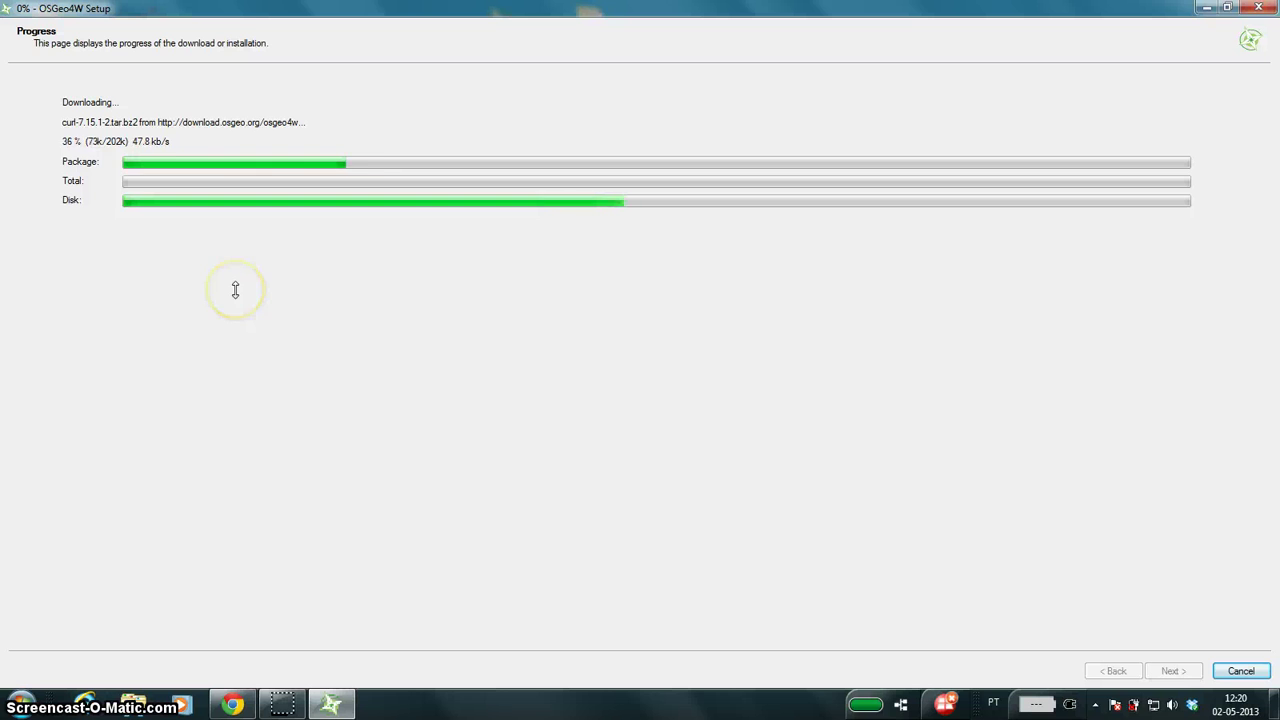
pyautogui.doubleClick(286, 8)
pyautogui.moveTo(475, 197); pyautogui.dragTo(401, 189)
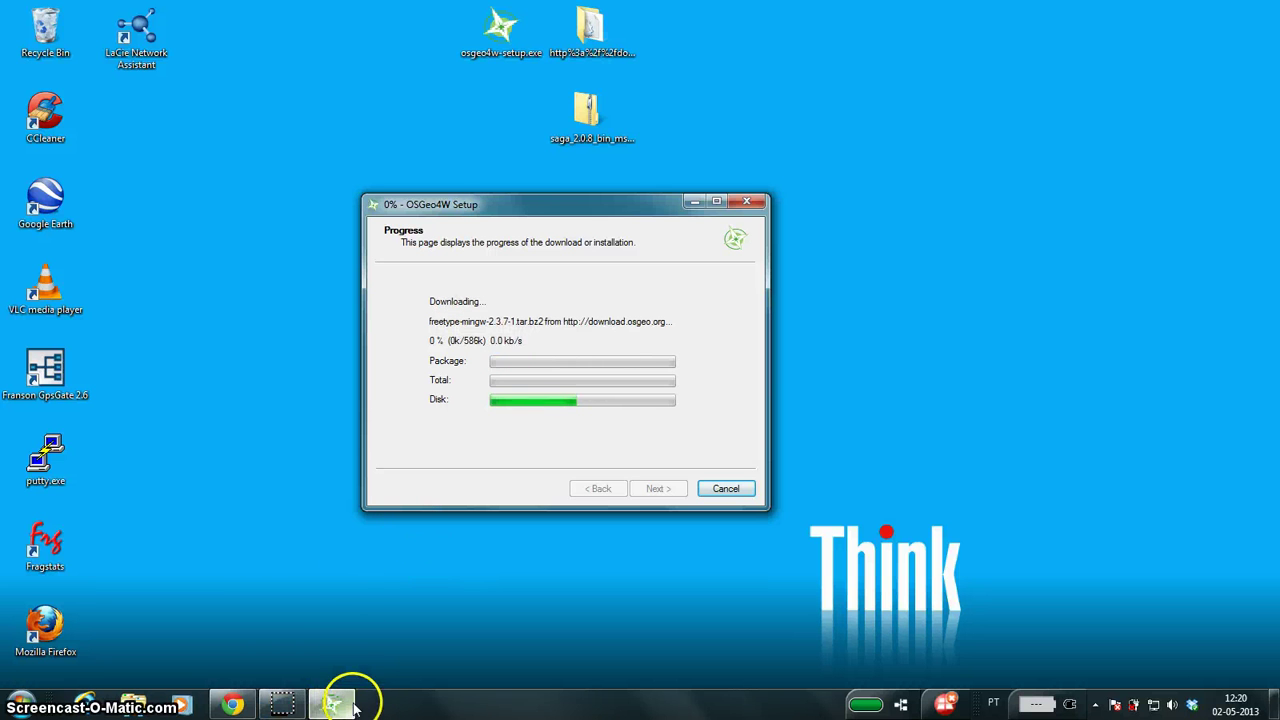
pyautogui.click(438, 512)
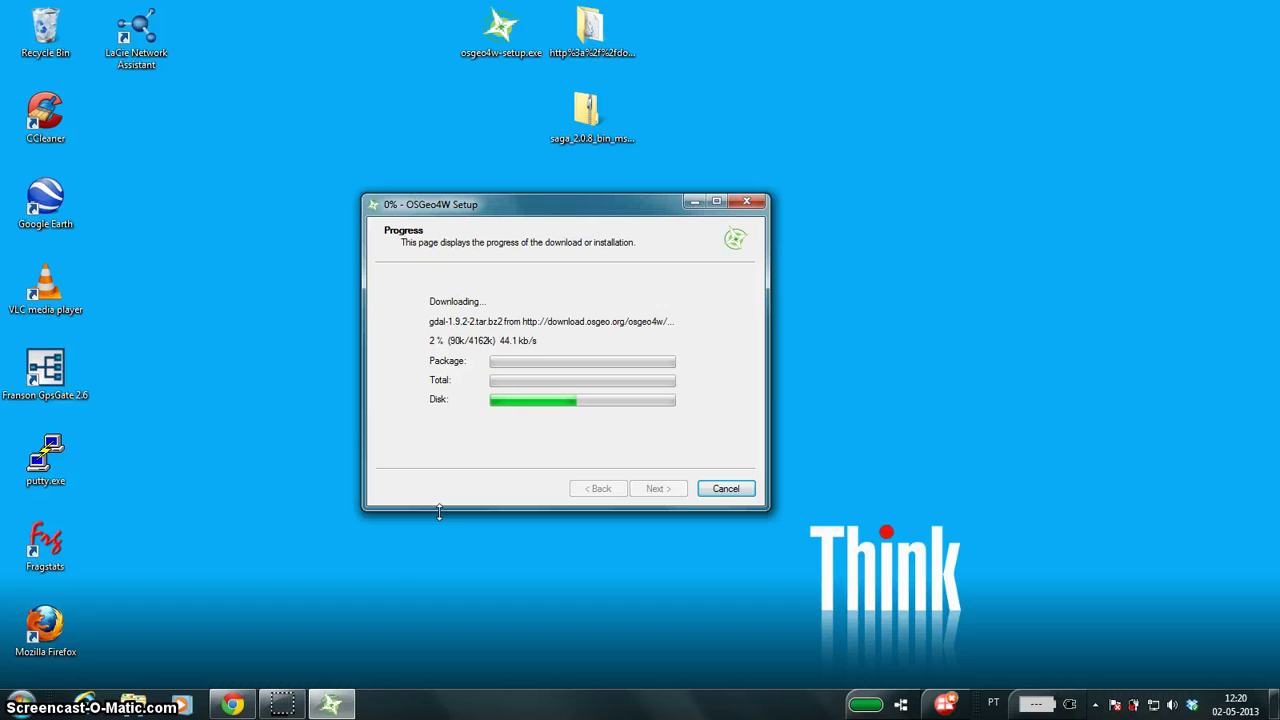
pyautogui.moveTo(438, 512); pyautogui.dragTo(450, 475)
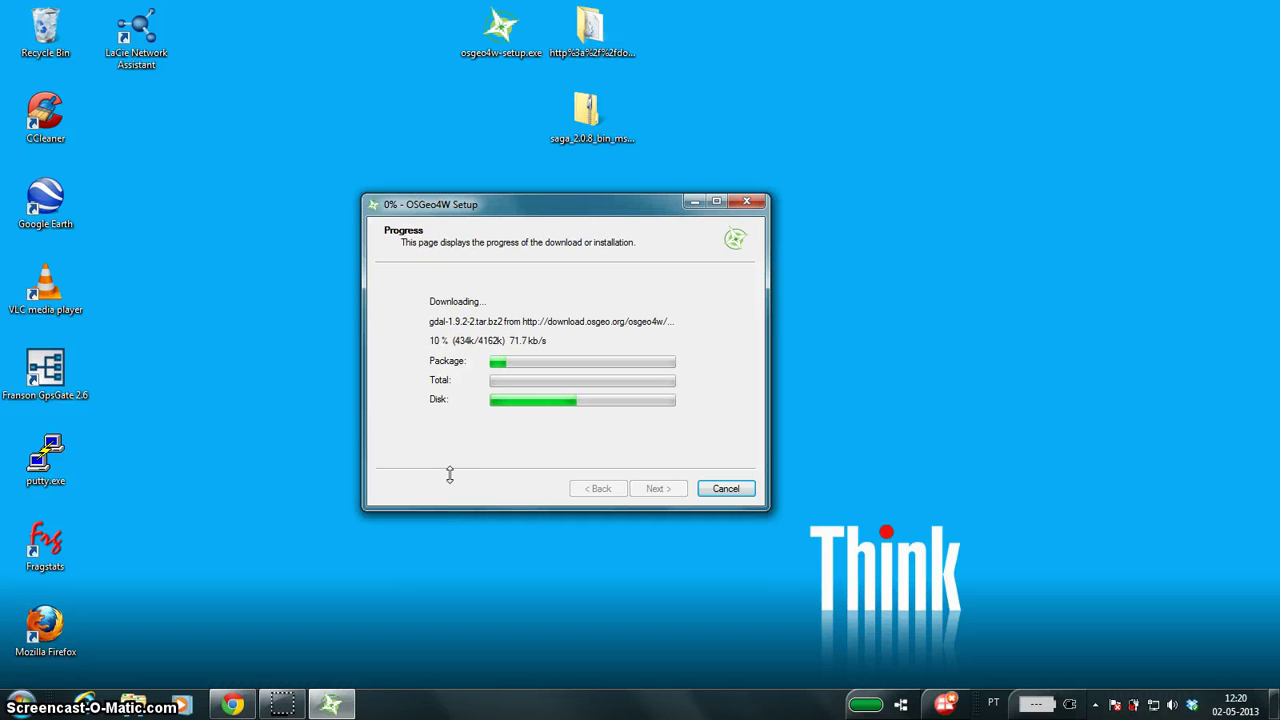
pyautogui.moveTo(287, 710)
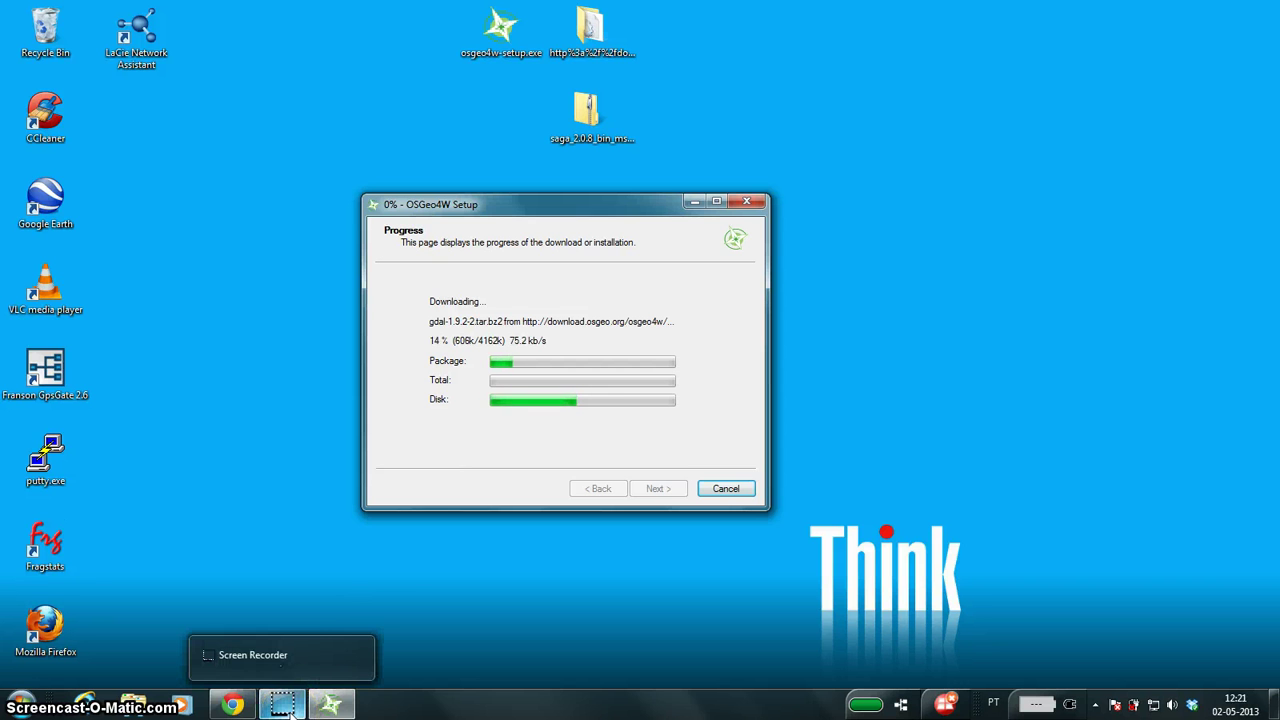
pyautogui.click(503, 537)
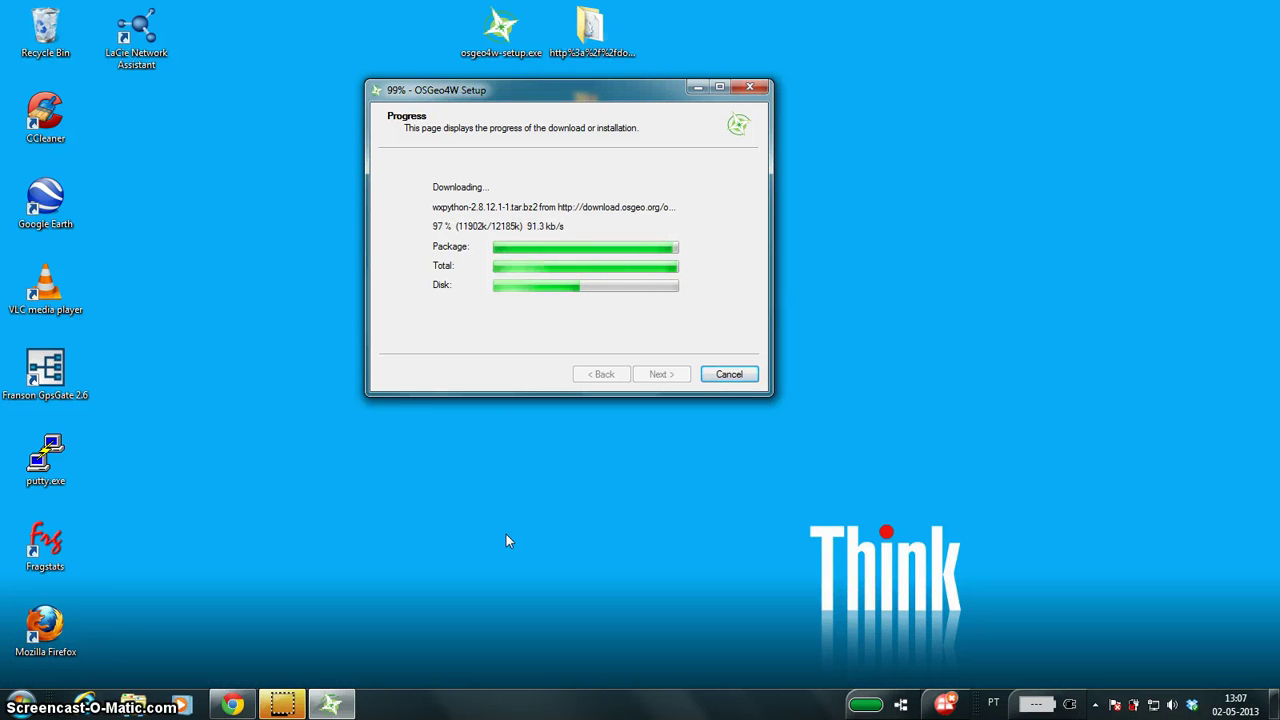
pyautogui.click(449, 399)
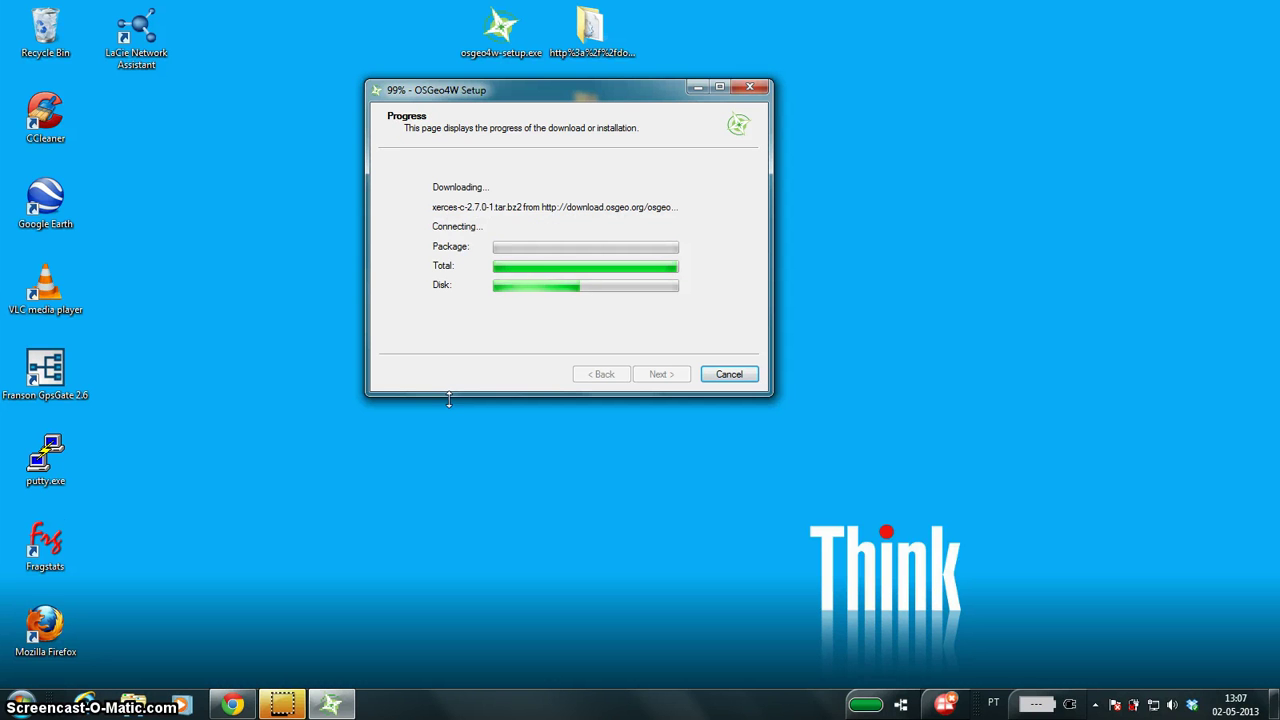
pyautogui.click(443, 391)
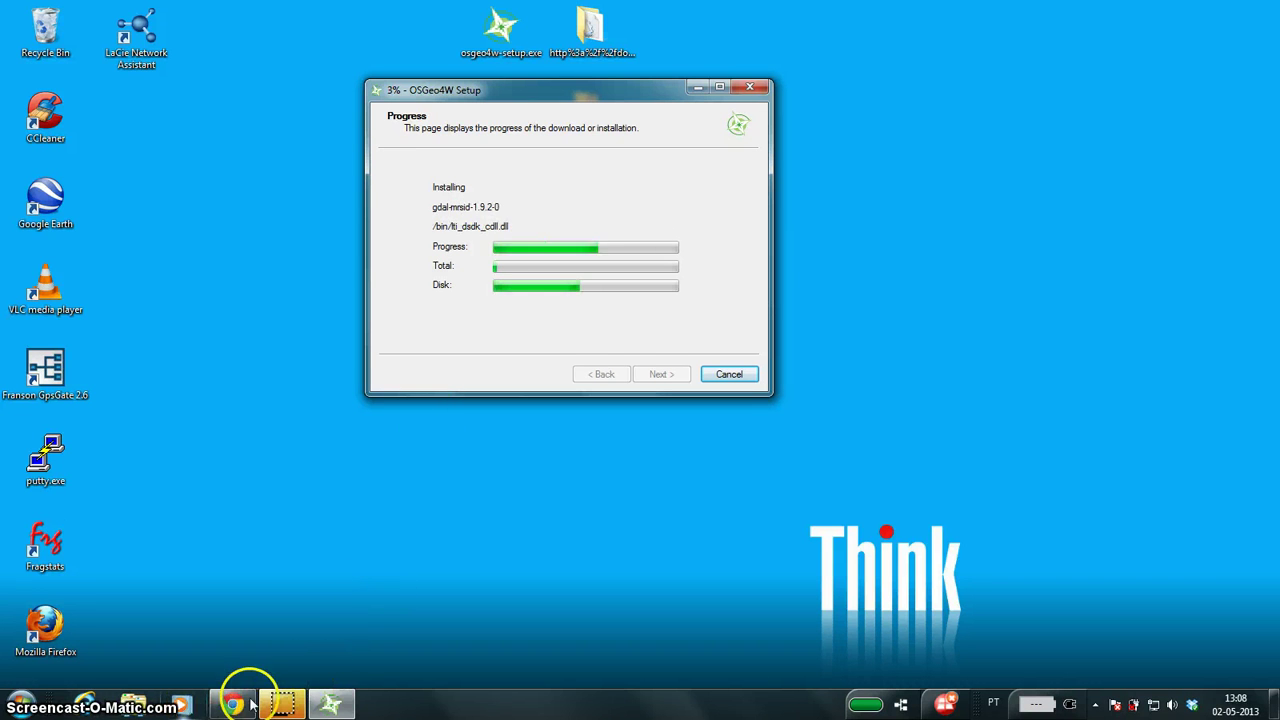
pyautogui.moveTo(281, 707)
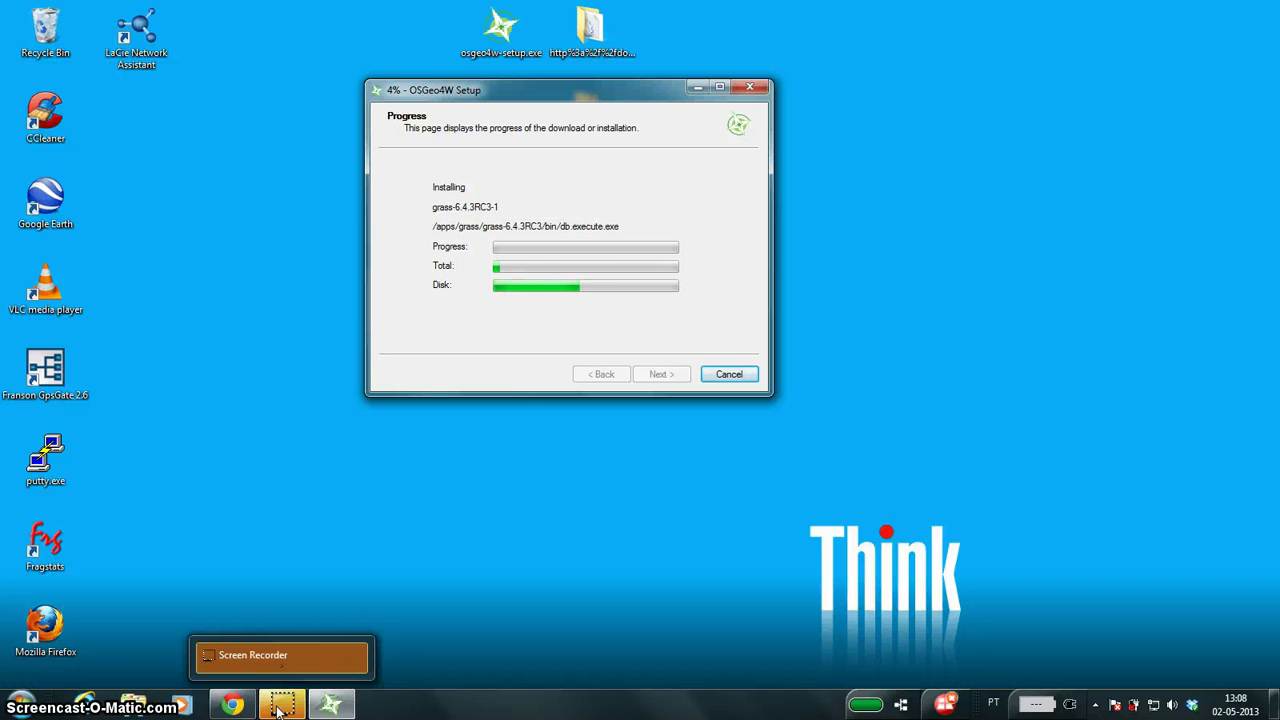
pyautogui.click(505, 436)
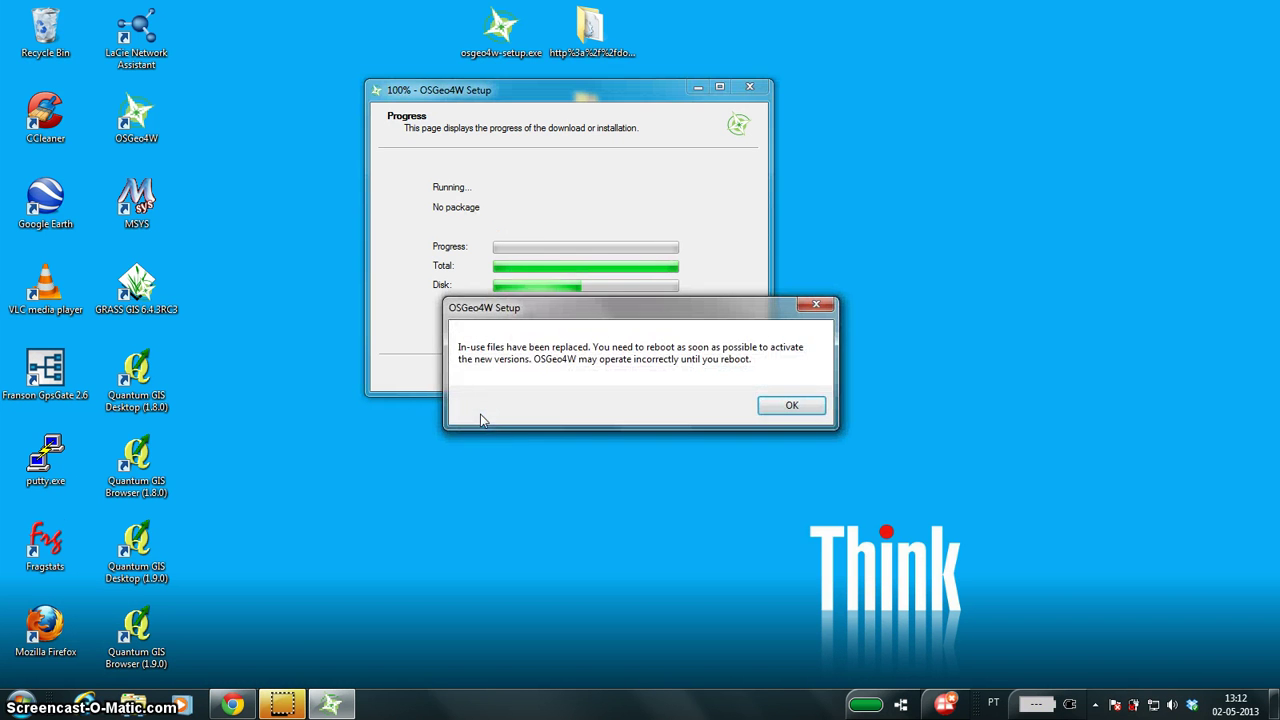
# Acknowledge the reboot notice and finish the OSGeo4W setup.
pyautogui.click(790, 406)
pyautogui.click(640, 378)
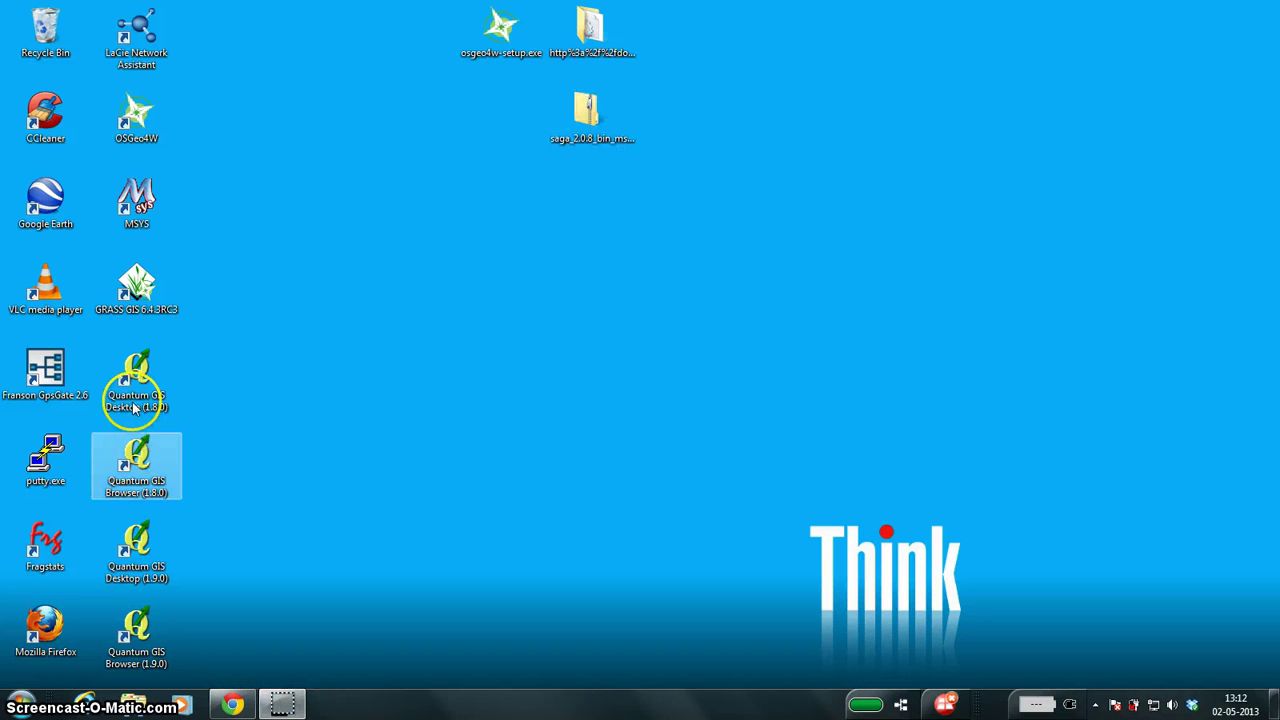
# Place the Quantum GIS Desktop 1.8.0 and 1.9.0 shortcuts side by side and delete both Quantum GIS Browser shortcuts from the desktop.
pyautogui.moveTo(134, 394); pyautogui.dragTo(265, 266)
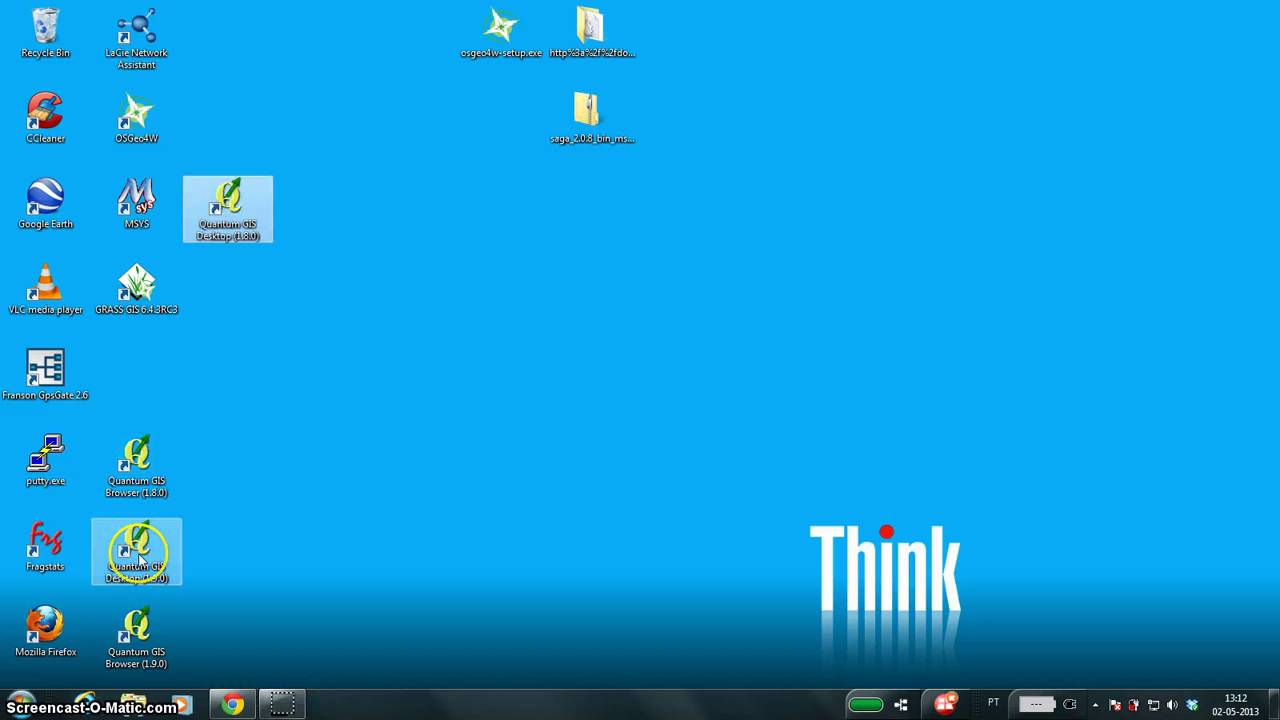
pyautogui.moveTo(134, 545); pyautogui.dragTo(320, 212)
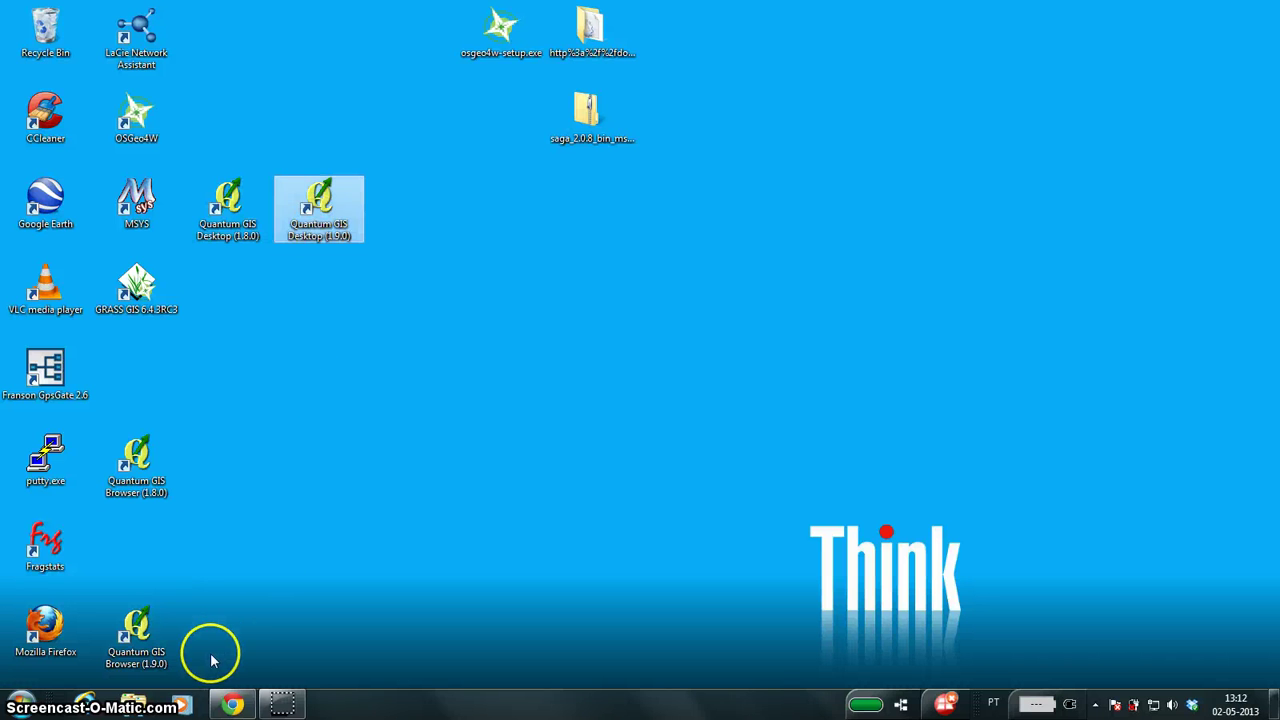
pyautogui.moveTo(211, 651); pyautogui.dragTo(36, 30)
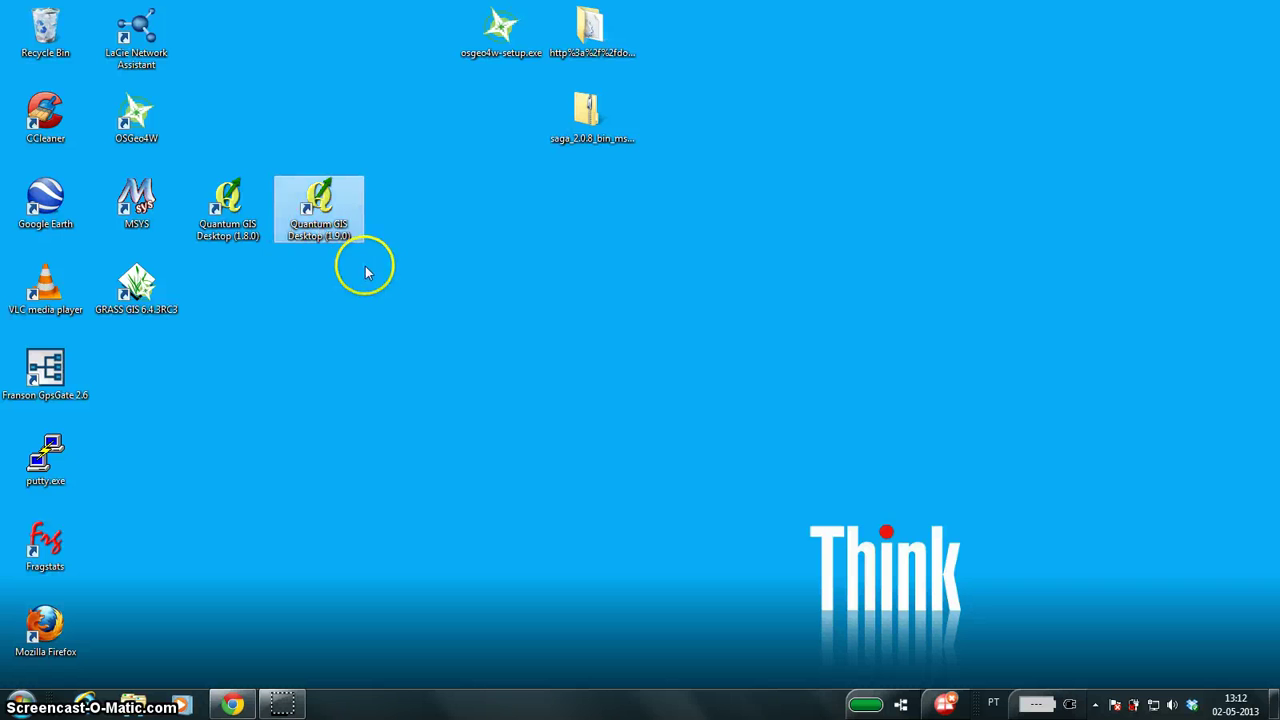
# Launch Quantum GIS Desktop 1.9.0, disable the tips at startup and close the tips dialog.
pyautogui.doubleClick(323, 230)
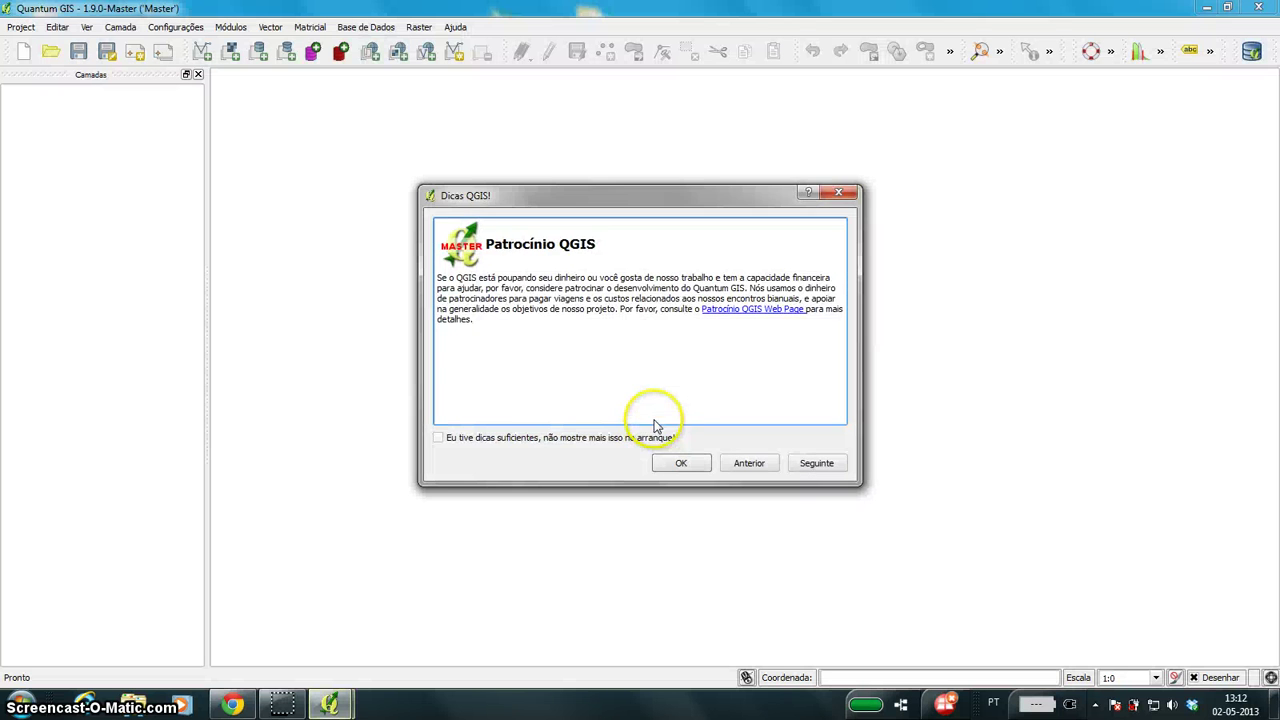
pyautogui.click(517, 434)
pyautogui.press('Return')
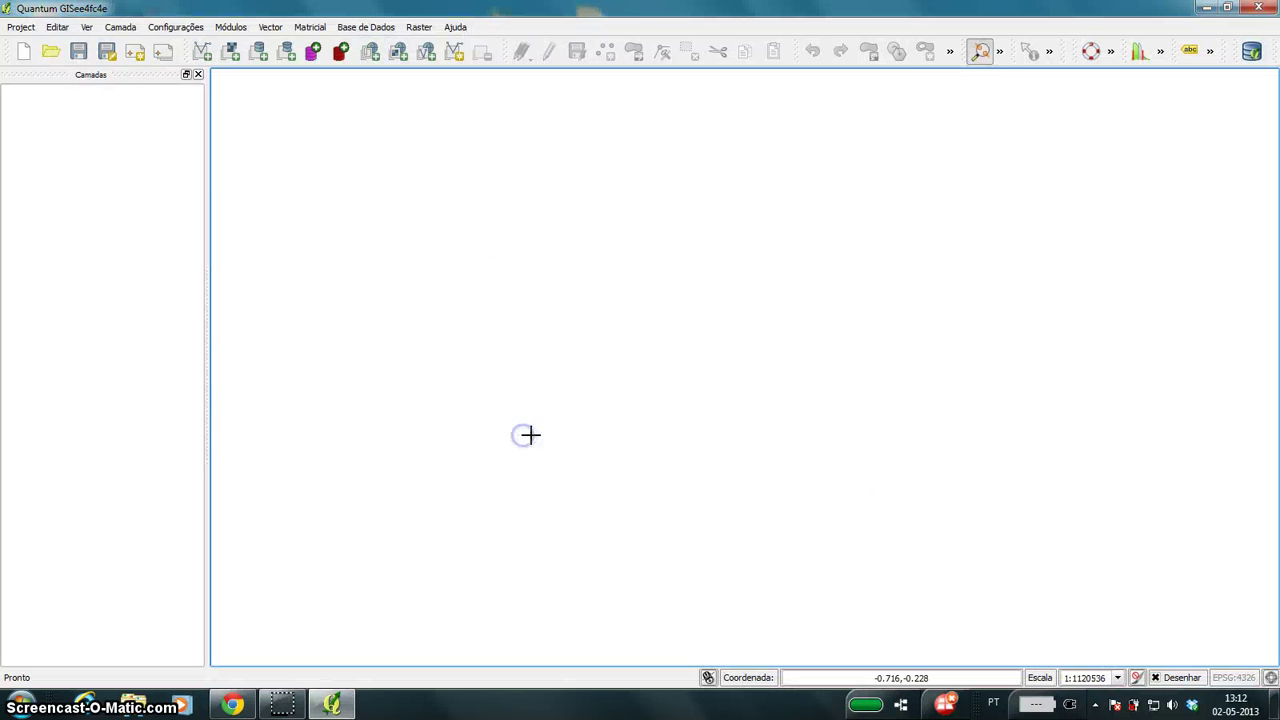
# Rearrange the toolbars into three rows, with navigation, attributes and help in the second and raster, label, database and advanced digitizing in the third.
pyautogui.moveTo(968, 51); pyautogui.dragTo(963, 99)
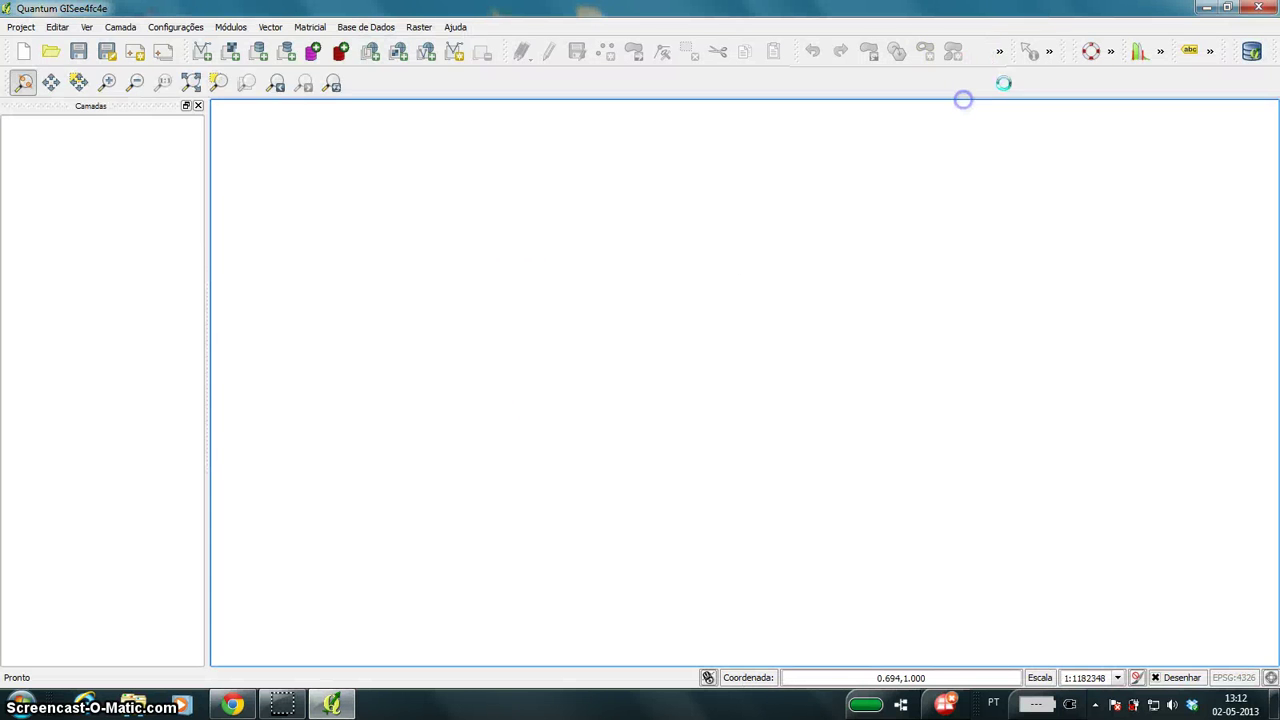
pyautogui.moveTo(1006, 51); pyautogui.dragTo(1060, 80)
pyautogui.moveTo(1126, 57); pyautogui.dragTo(1120, 112)
pyautogui.moveTo(1176, 51); pyautogui.dragTo(1120, 123)
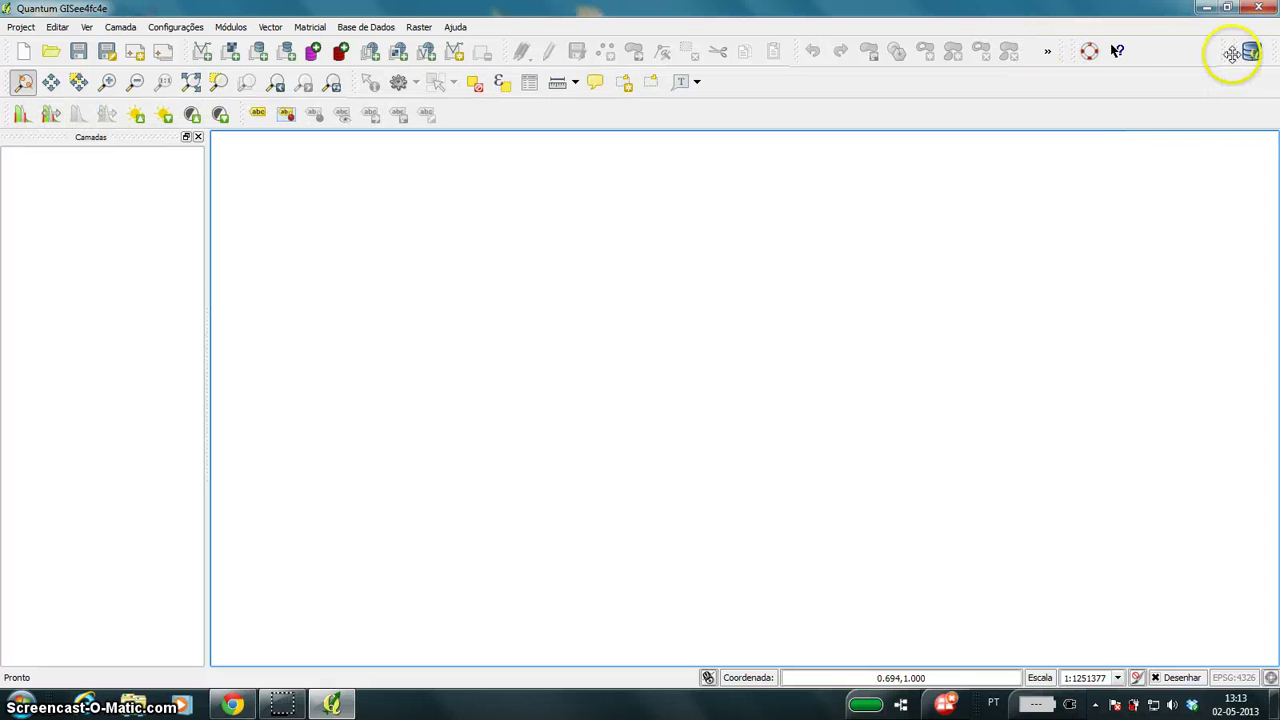
pyautogui.moveTo(1232, 53); pyautogui.dragTo(1186, 109)
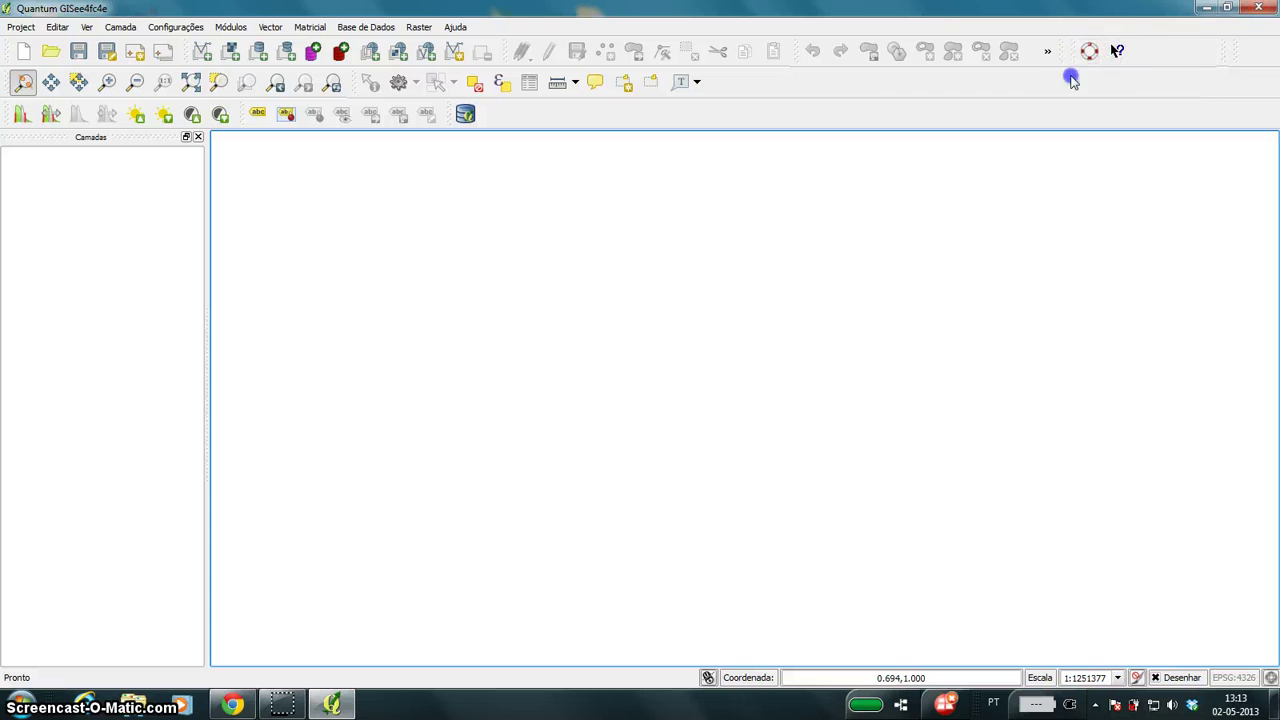
pyautogui.moveTo(1071, 80); pyautogui.dragTo(1057, 94)
pyautogui.moveTo(800, 51); pyautogui.dragTo(760, 118)
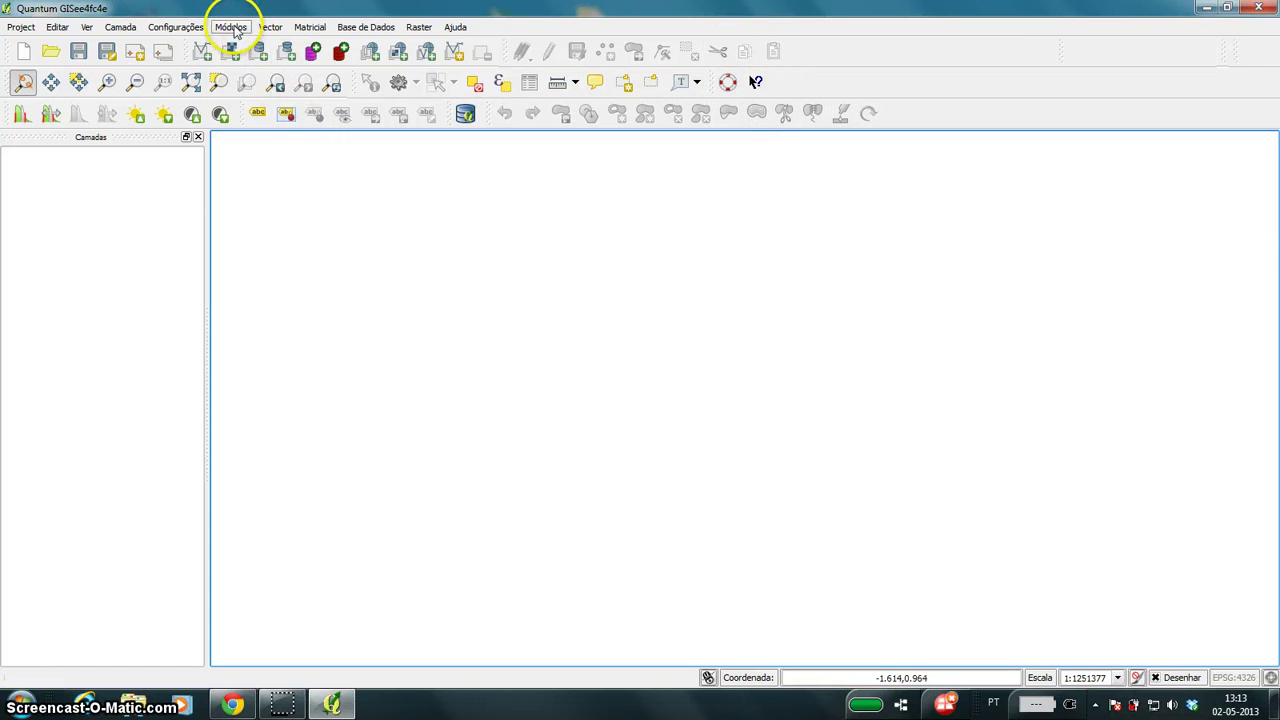
# Override the system locale in the QGIS options, set the interface language to en and apply it.
pyautogui.click(176, 27)
pyautogui.click(180, 108)
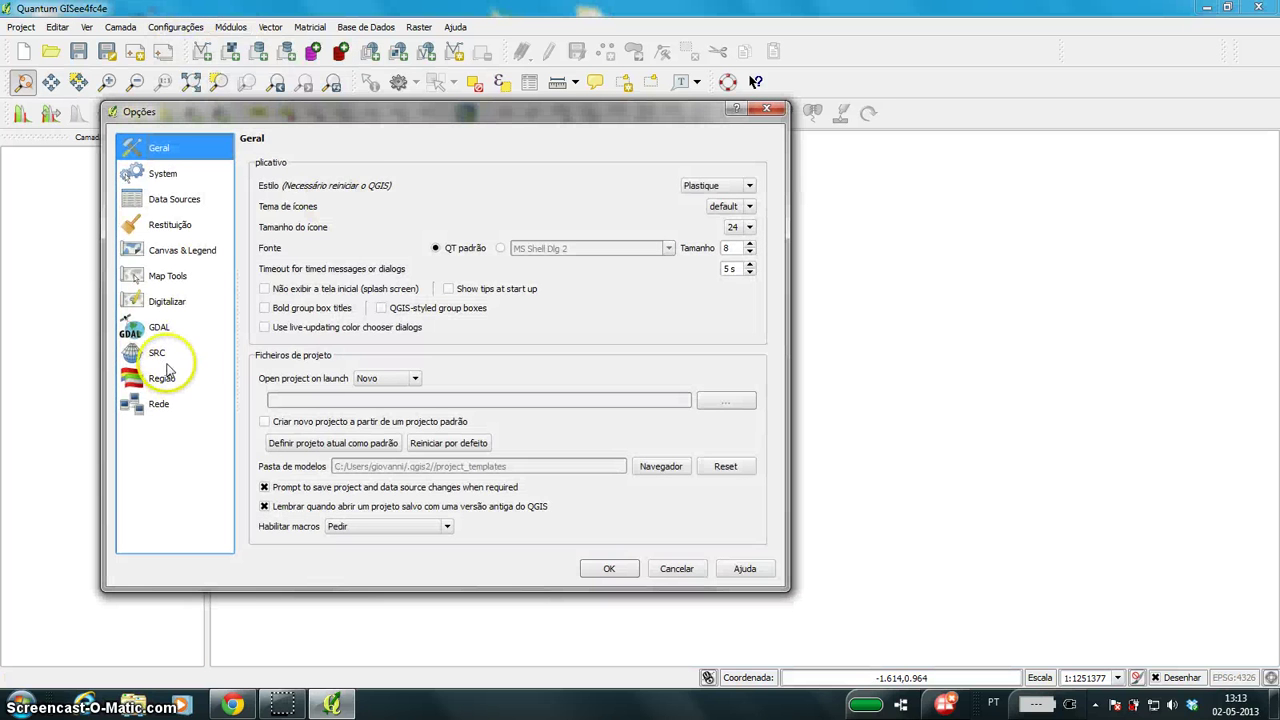
pyautogui.click(163, 378)
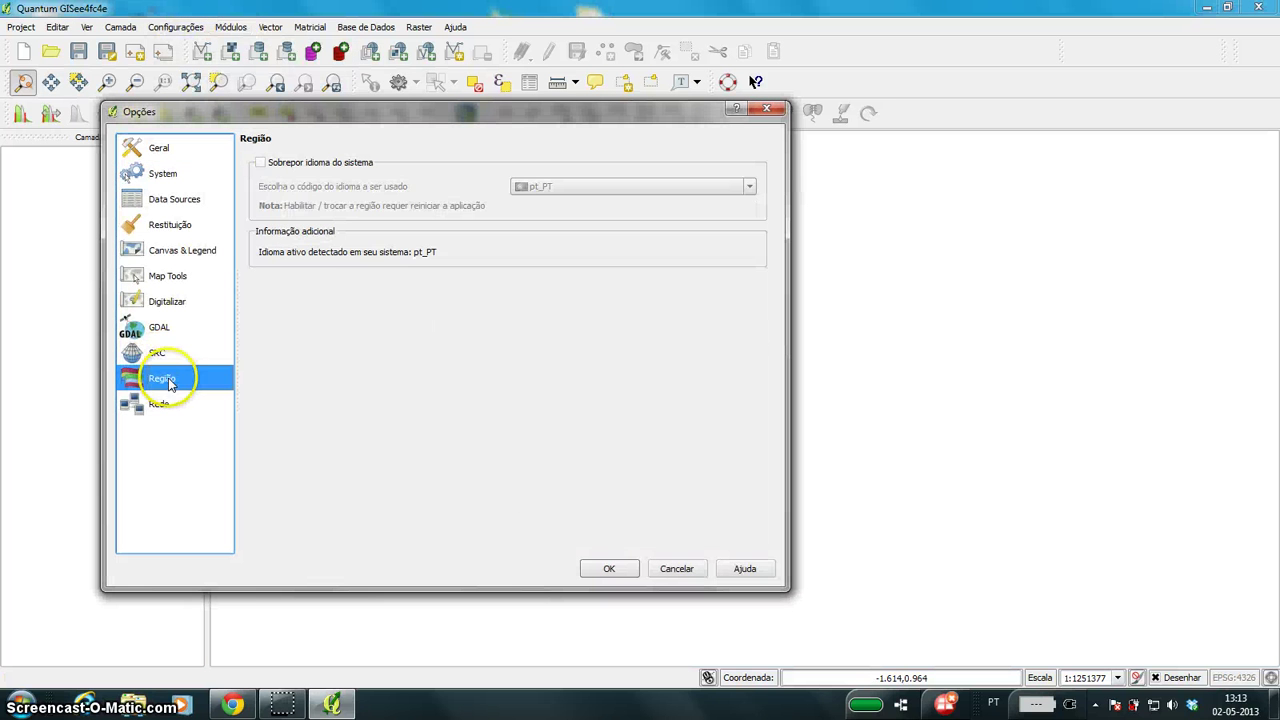
pyautogui.click(300, 162)
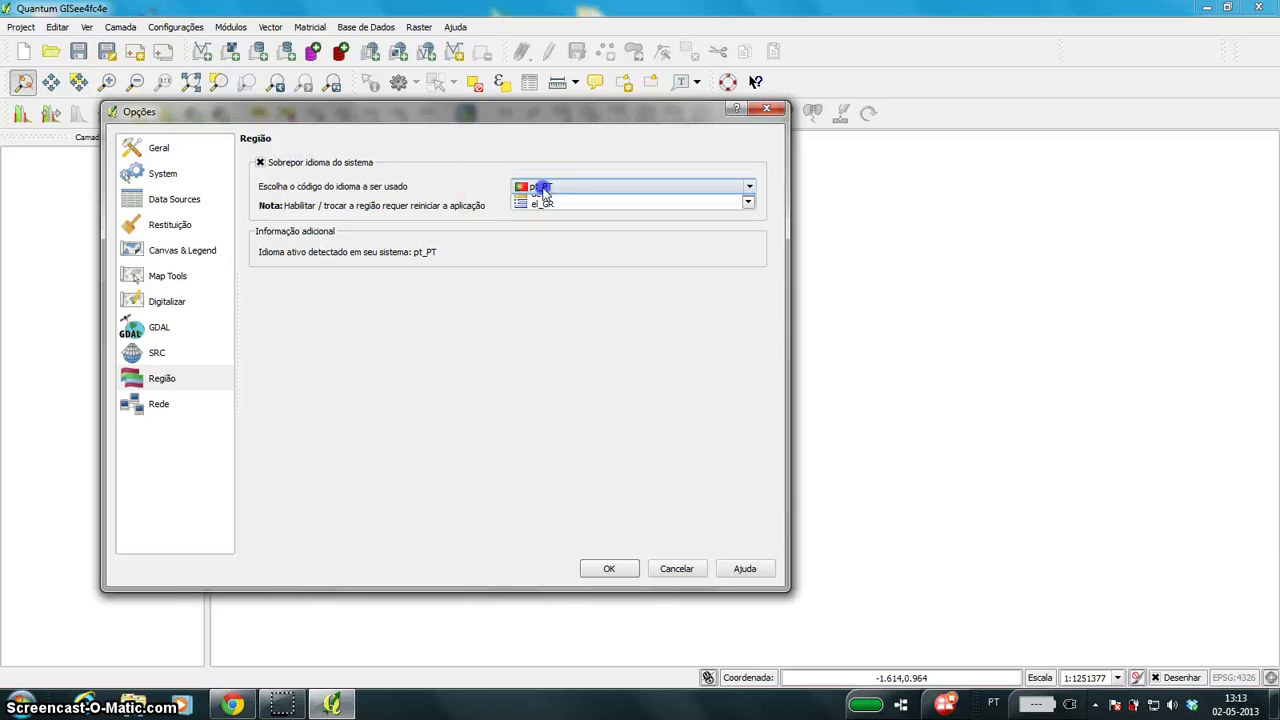
pyautogui.click(553, 188)
pyautogui.scroll(5, 553, 240)
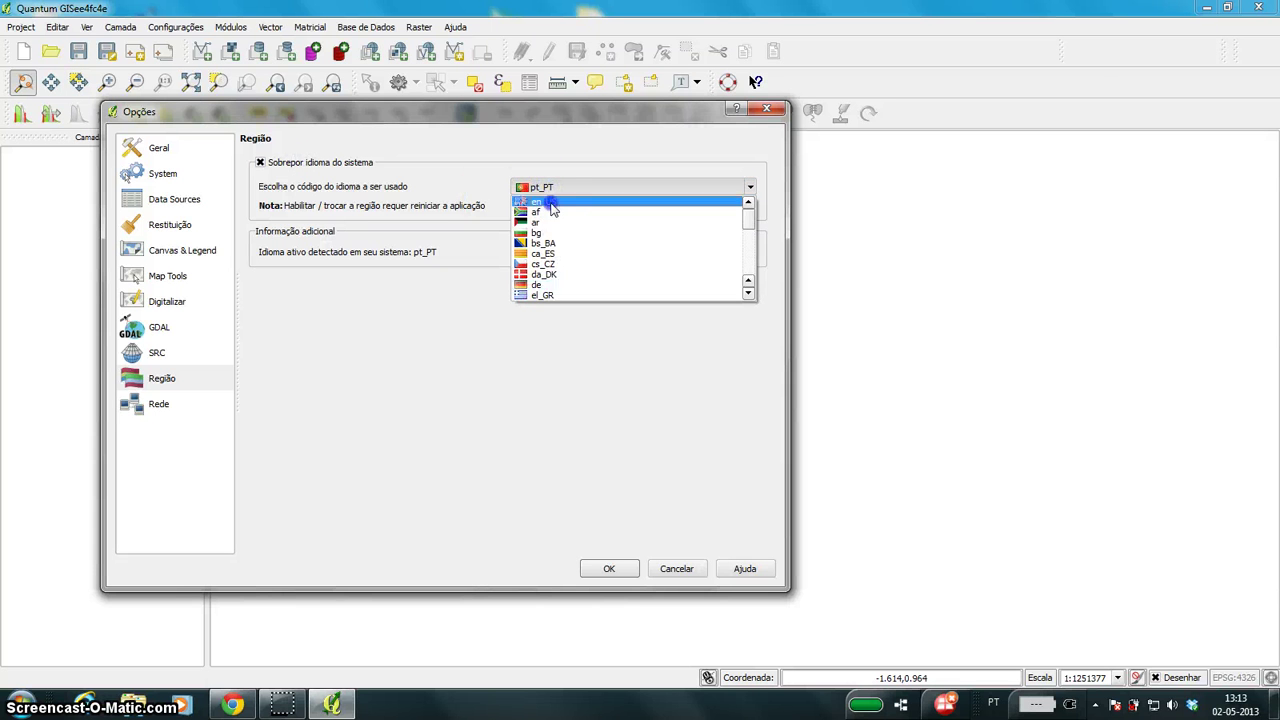
pyautogui.click(550, 203)
pyautogui.click(609, 568)
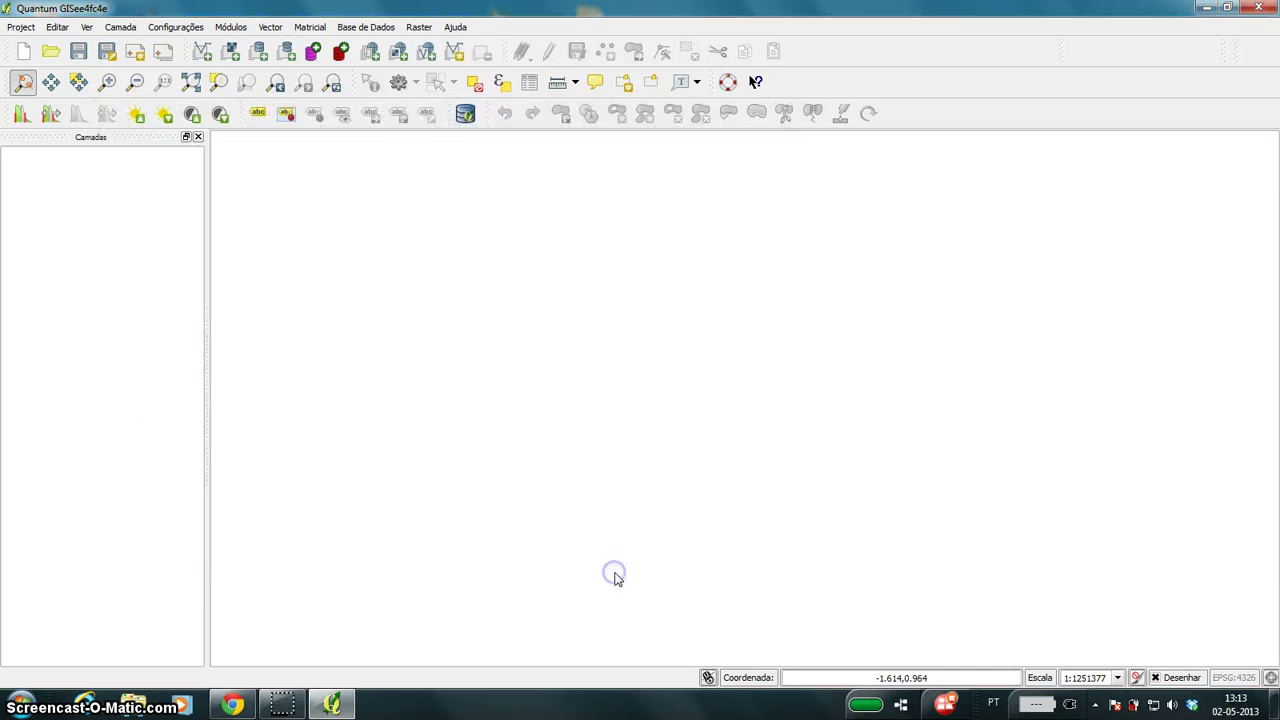
# Exit QGIS and relaunch Quantum GIS Desktop 1.9.0 from its desktop shortcut.
pyautogui.click(8, 28)
pyautogui.click(57, 210)
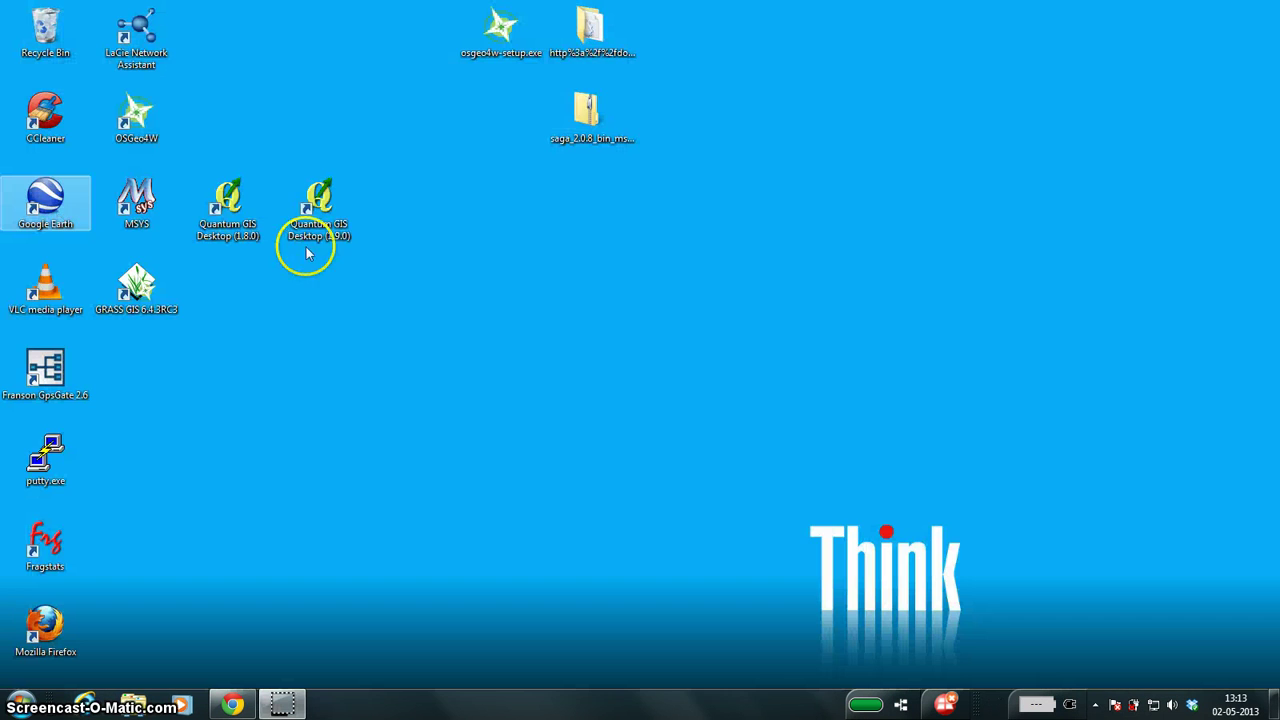
pyautogui.doubleClick(316, 215)
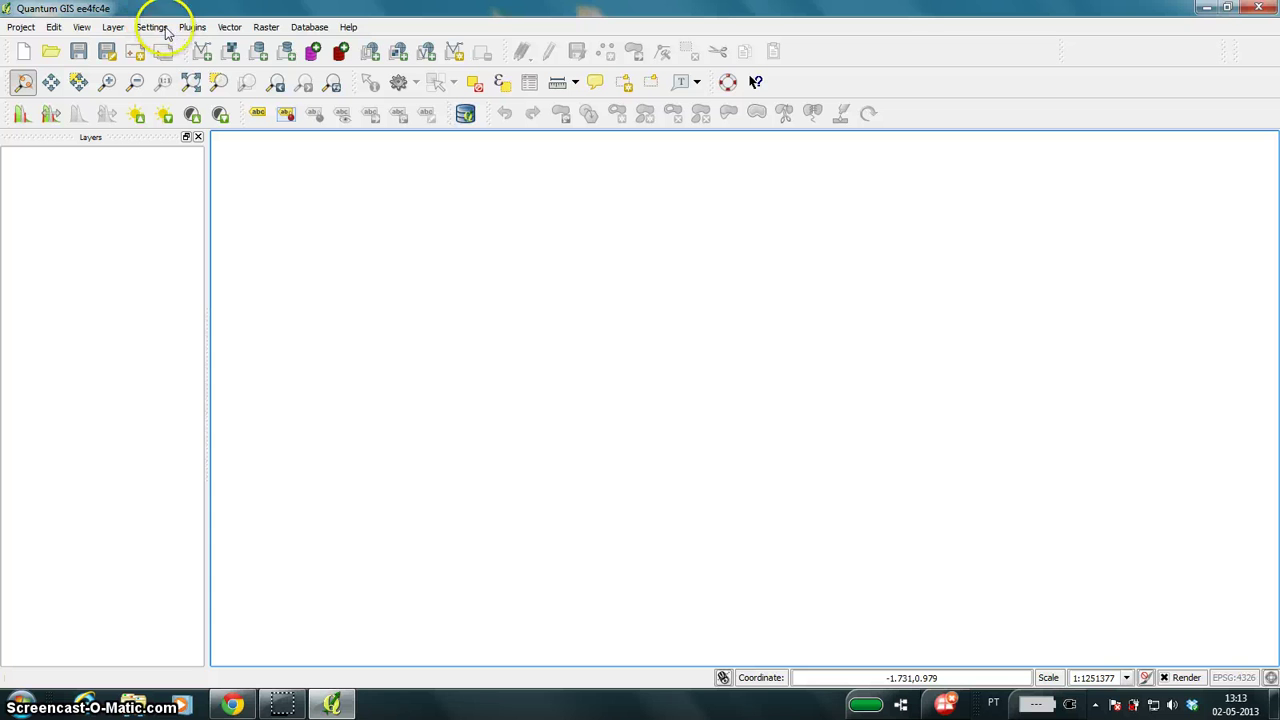
# Find the SEXTANTE plugin in the plugin manager by filtering for sex and enable it.
pyautogui.click(192, 27)
pyautogui.click(220, 57)
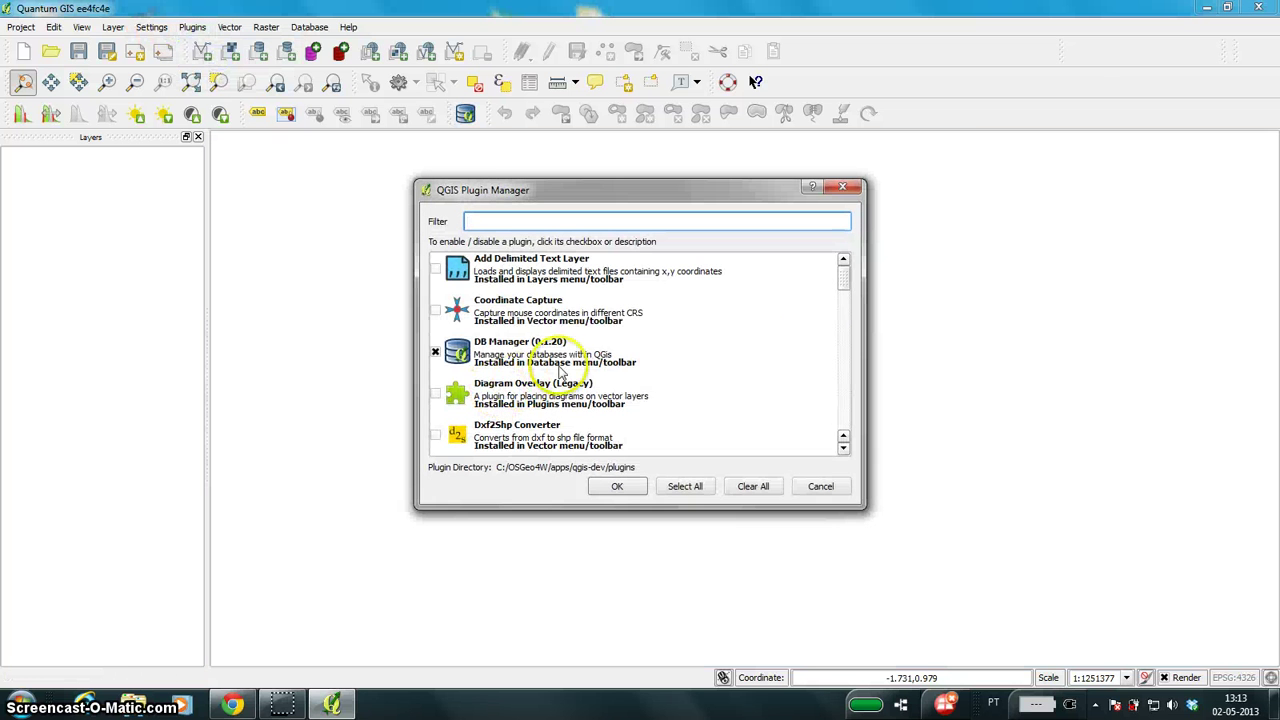
pyautogui.click(530, 218)
pyautogui.write('s')
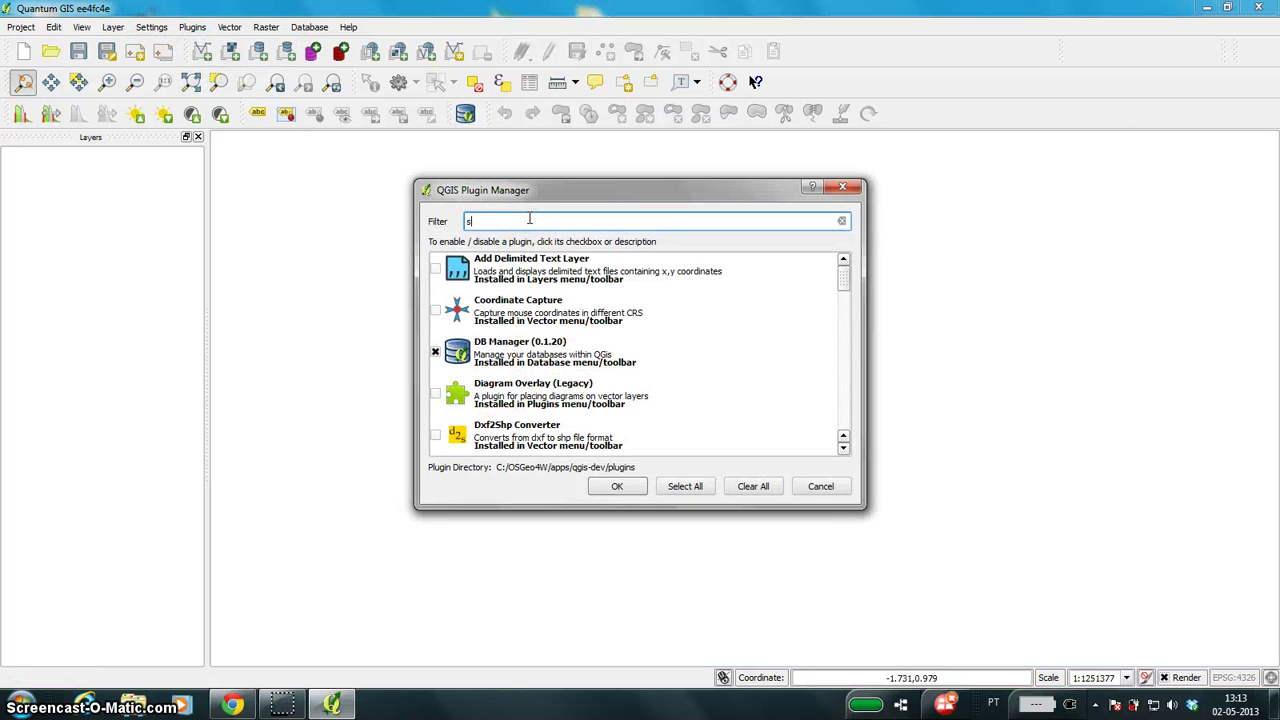
pyautogui.write('ex')
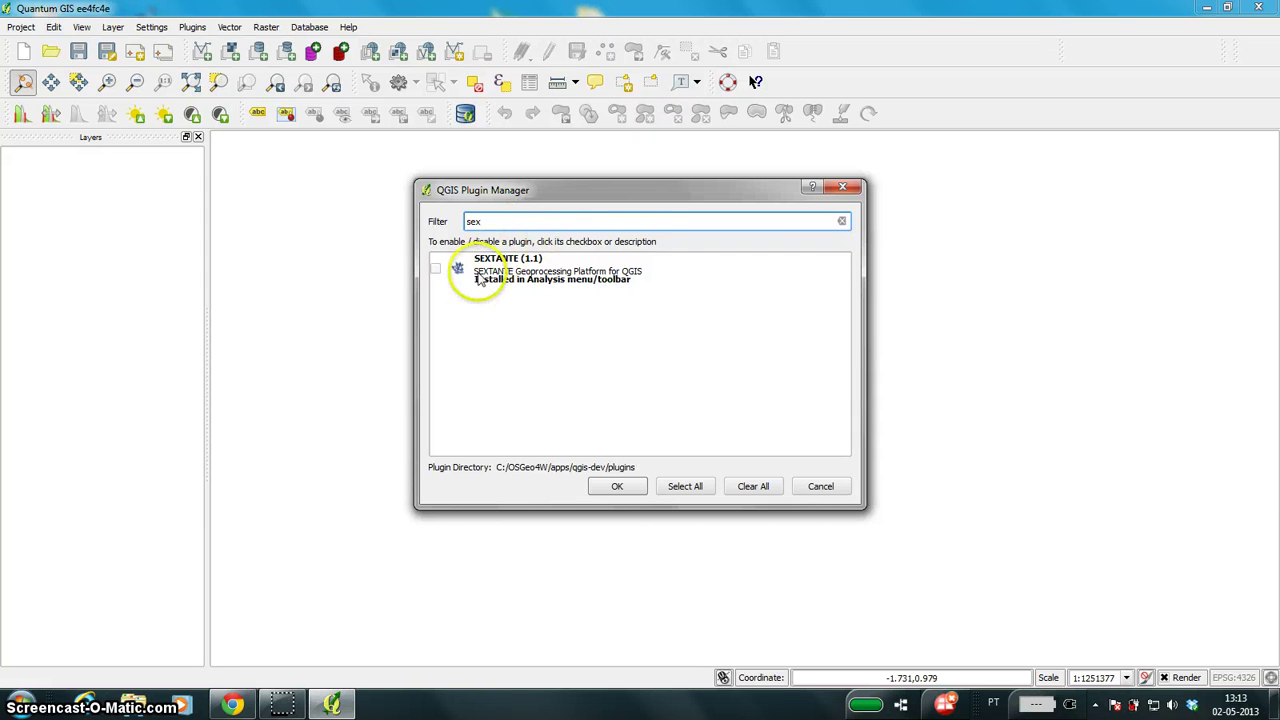
pyautogui.click(435, 268)
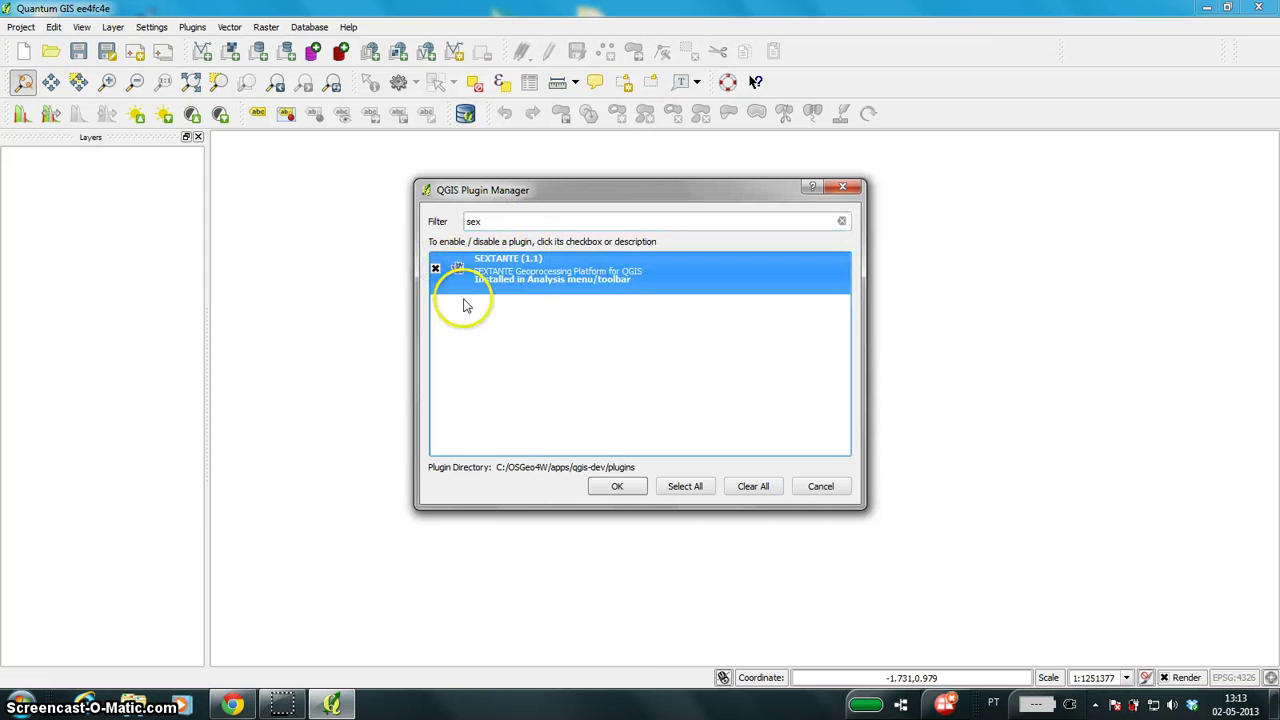
pyautogui.click(618, 487)
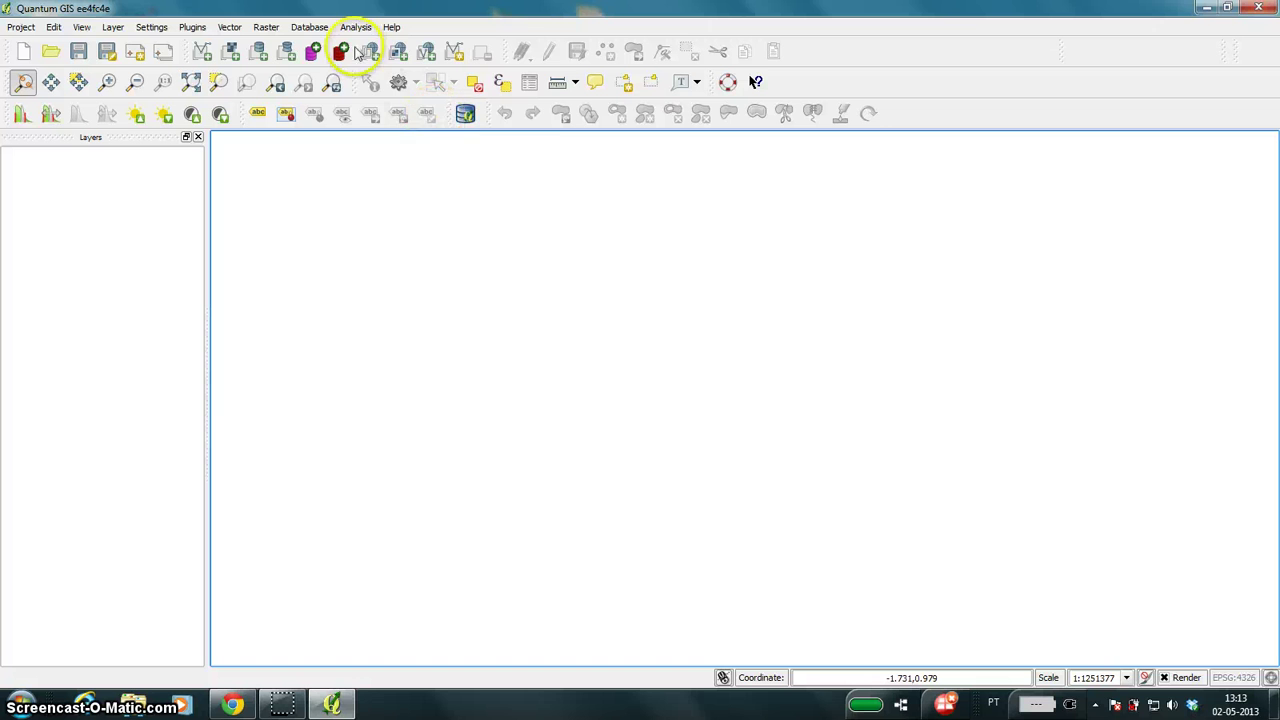
# In the SEXTANTE options, enable SAGA's console output and execution command logging and set the SAGA folder to c:\saga.
pyautogui.click(355, 27)
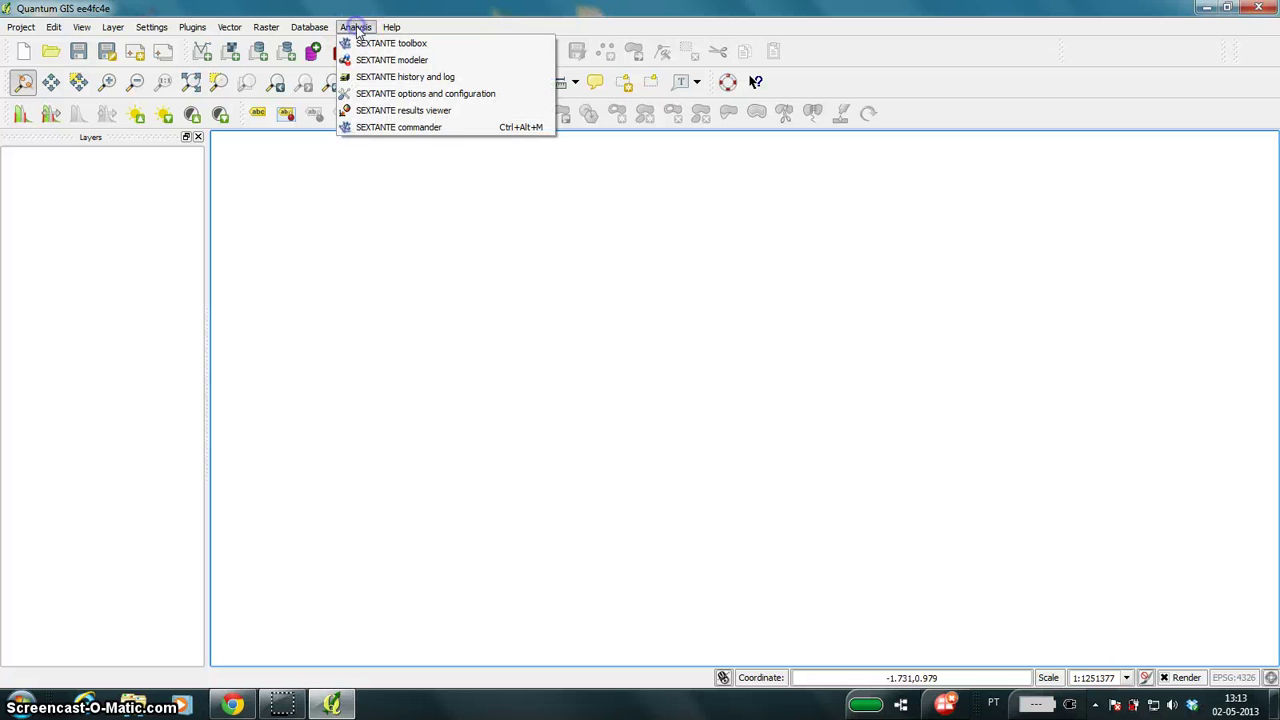
pyautogui.click(486, 94)
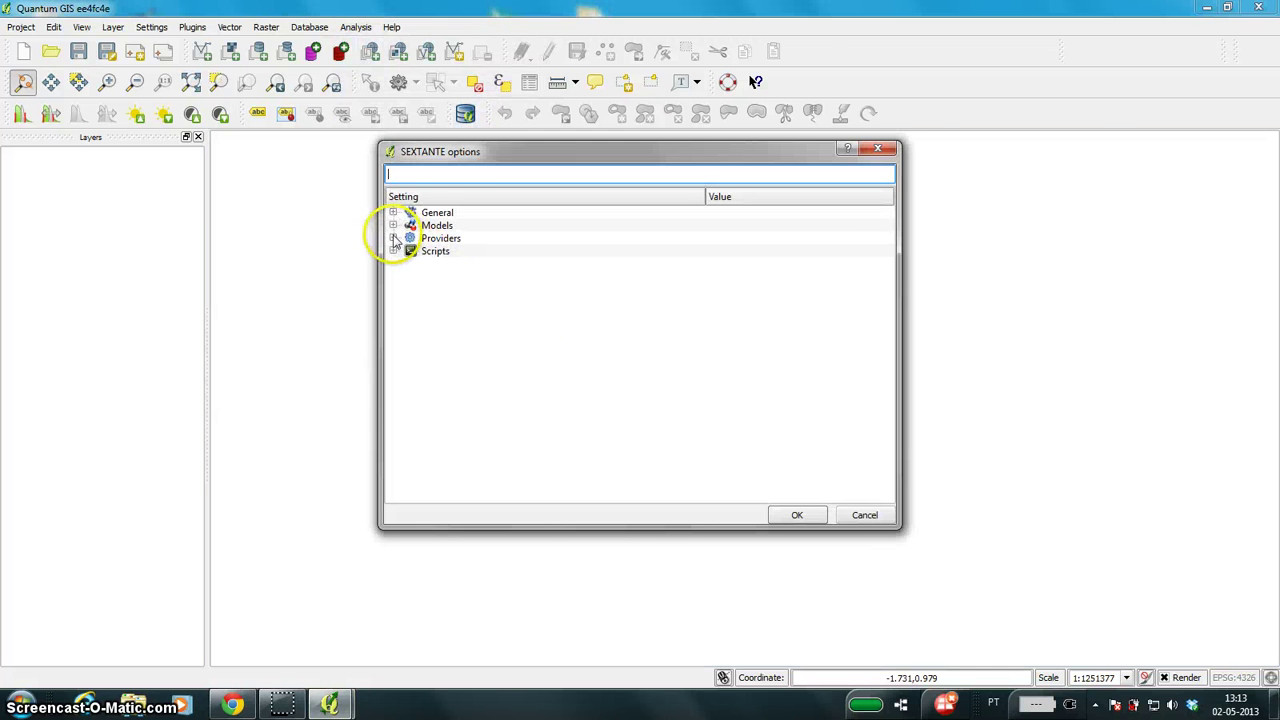
pyautogui.click(393, 238)
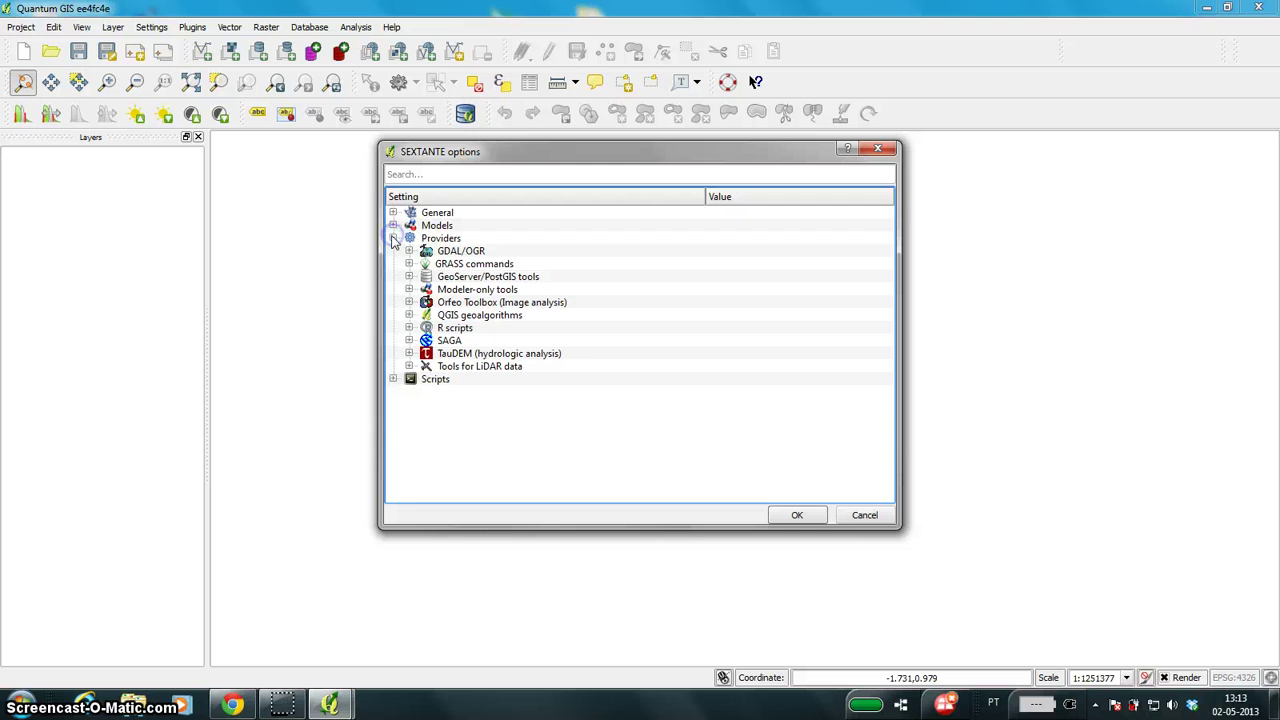
pyautogui.click(409, 340)
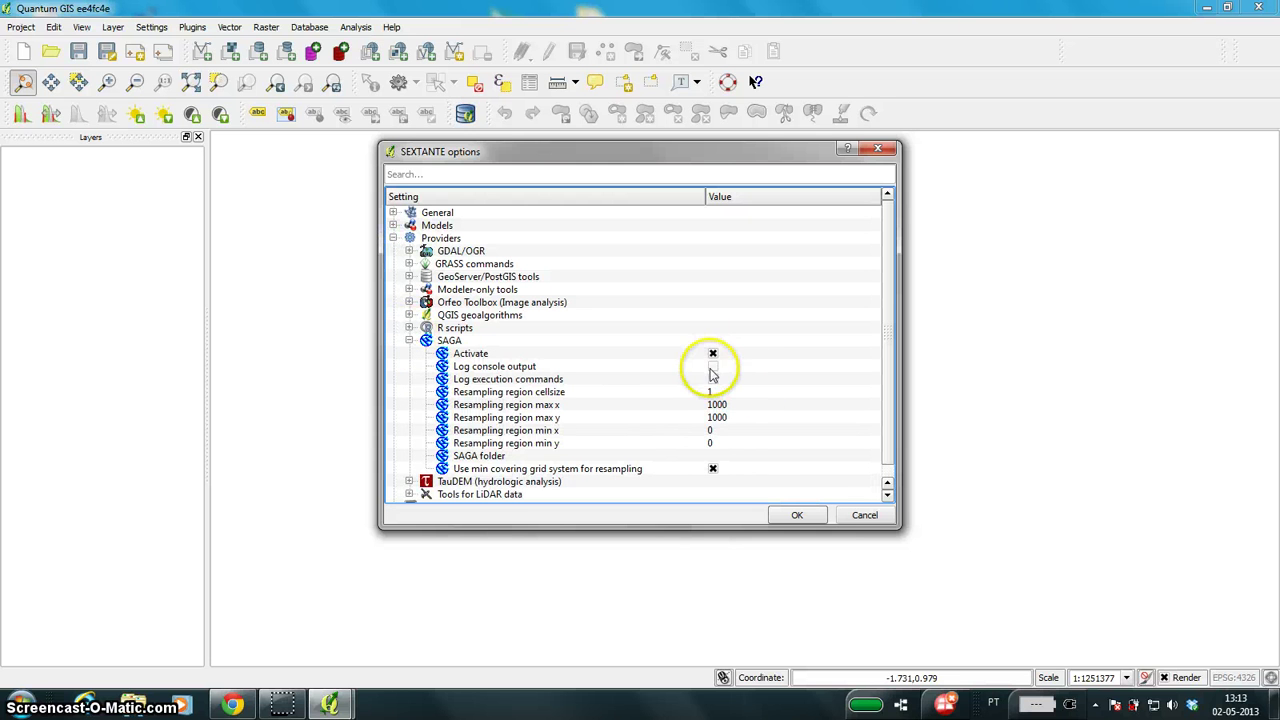
pyautogui.click(713, 366)
pyautogui.click(714, 381)
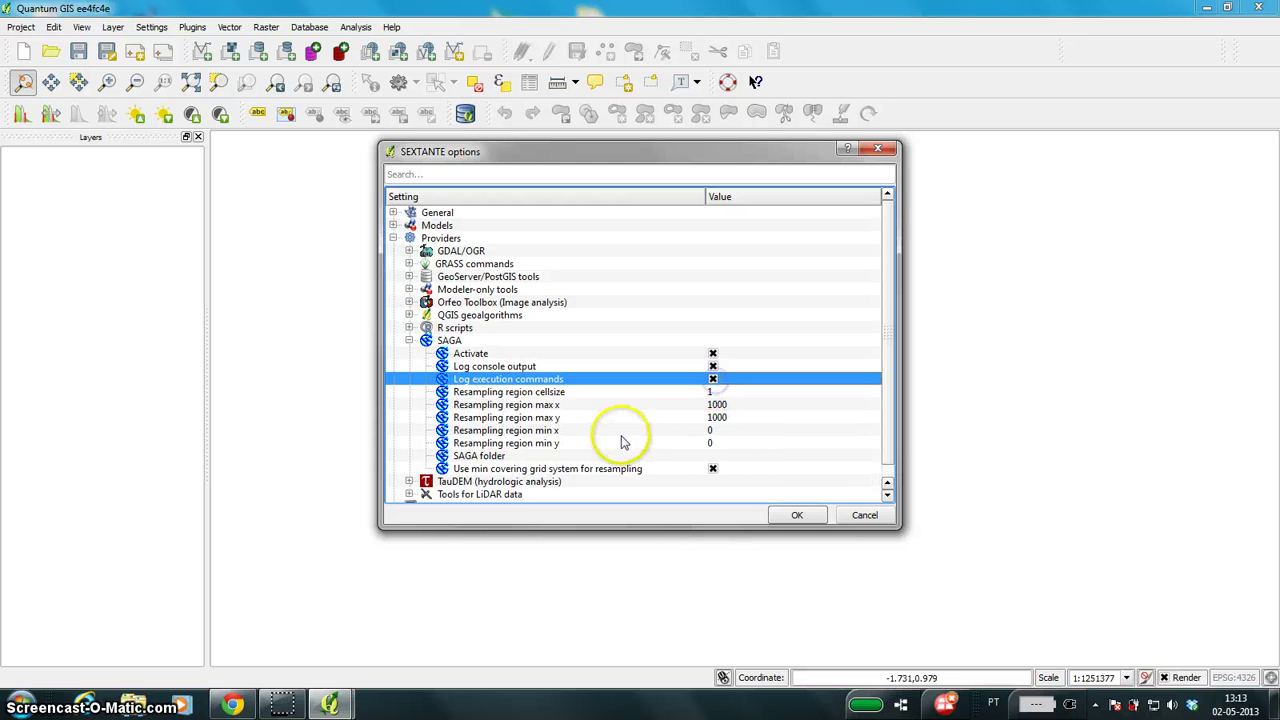
pyautogui.click(495, 457)
pyautogui.click(714, 457)
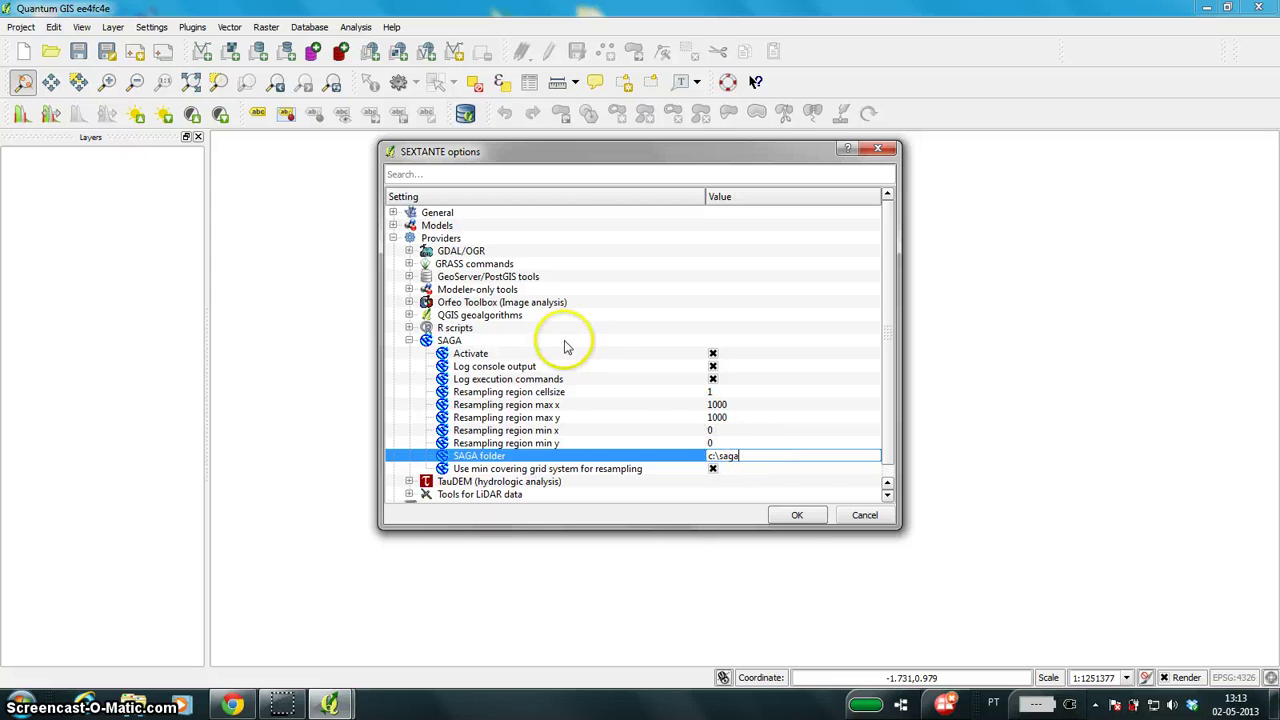
# Check the Orfeo Toolbox folder paths in a widened SEXTANTE options dialog and accept the settings.
pyautogui.click(409, 302)
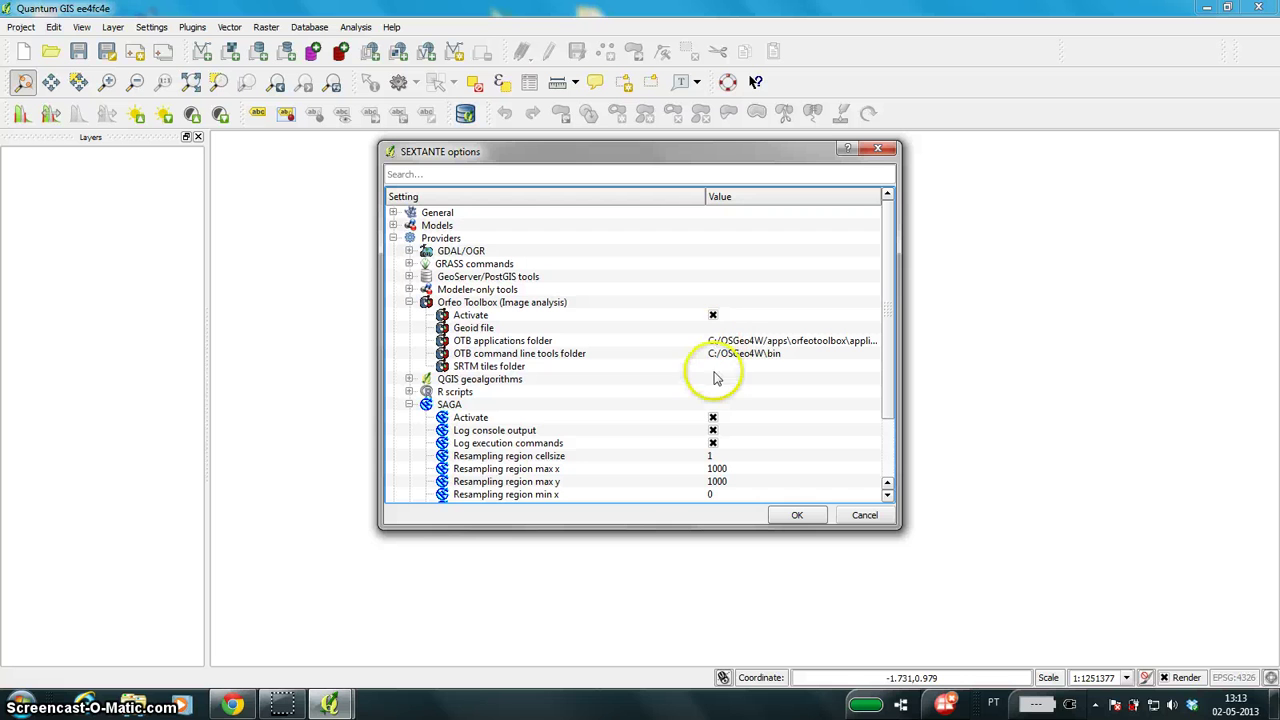
pyautogui.moveTo(900, 361); pyautogui.dragTo(1023, 362)
pyautogui.click(918, 515)
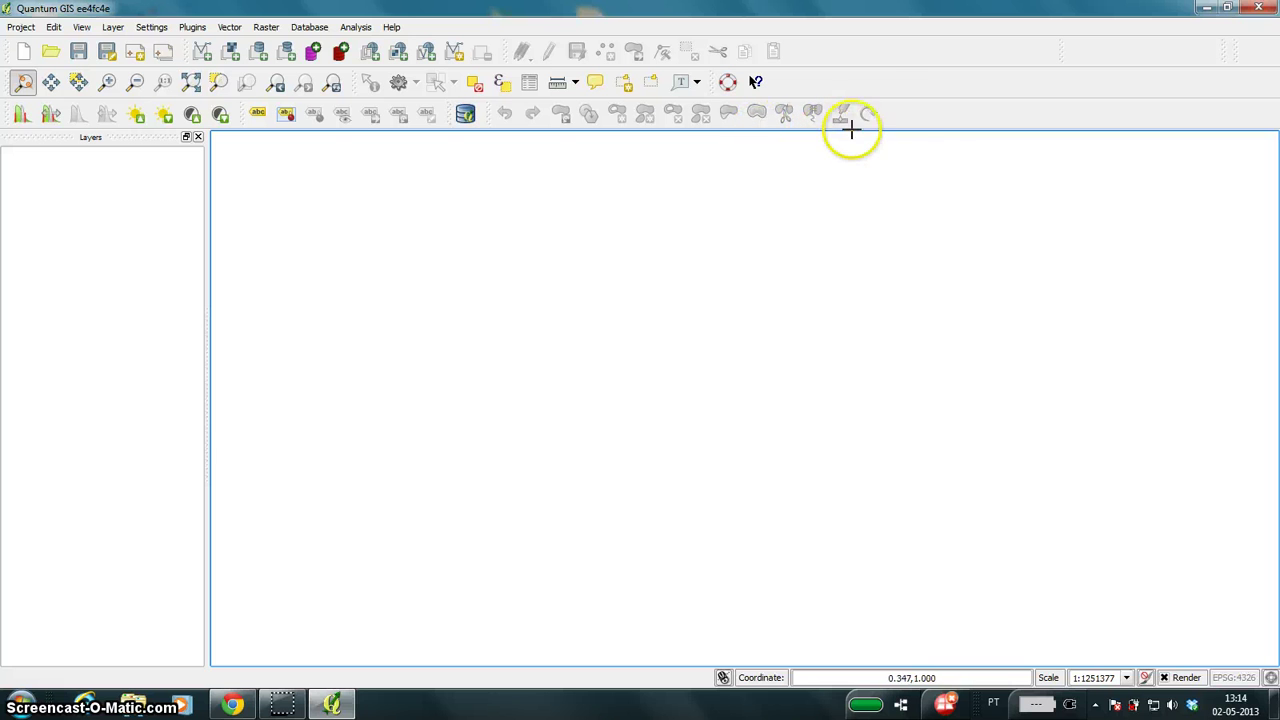
# Show the SEXTANTE toolbox, switch it to the advanced interface and expand the SAGA algorithms.
pyautogui.click(362, 32)
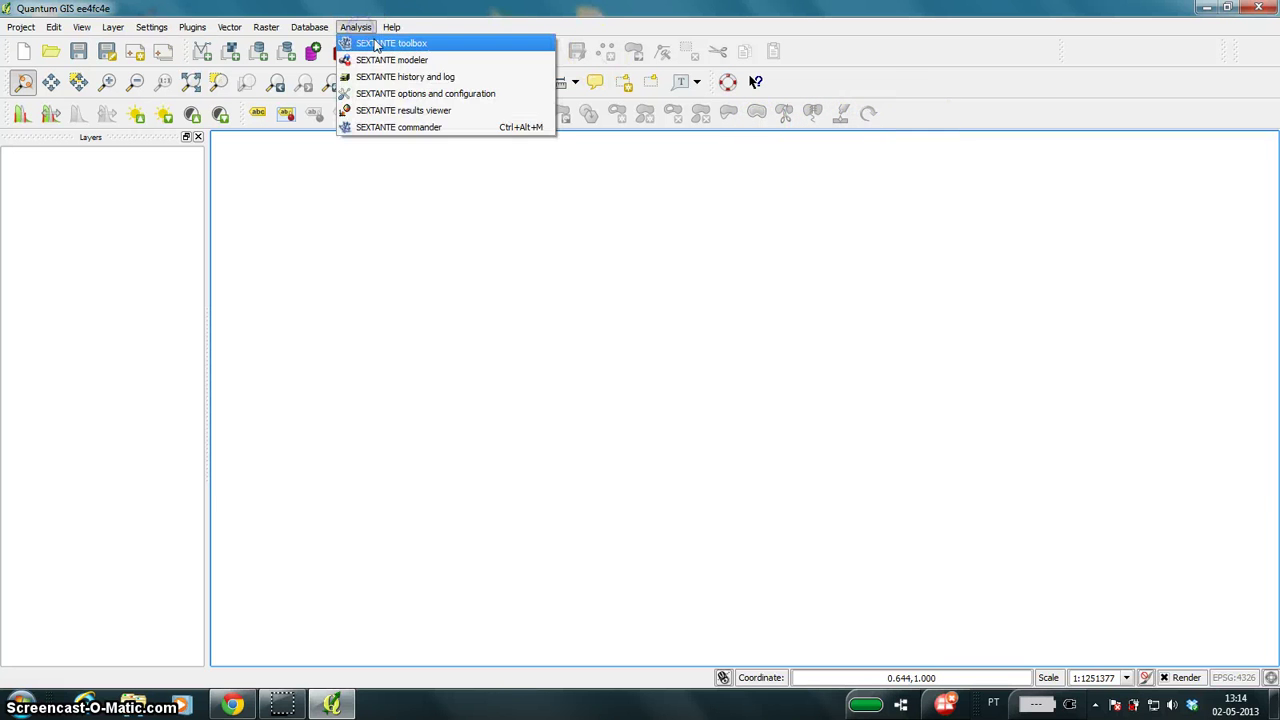
pyautogui.click(385, 44)
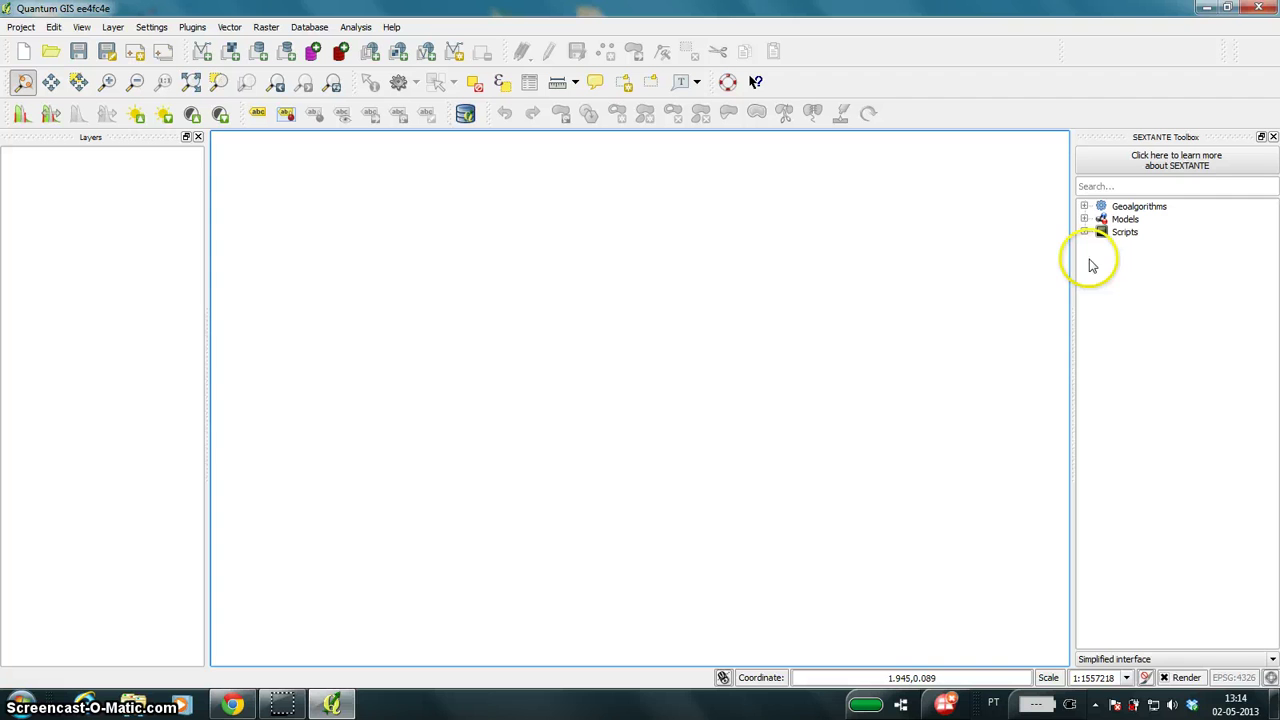
pyautogui.click(1132, 662)
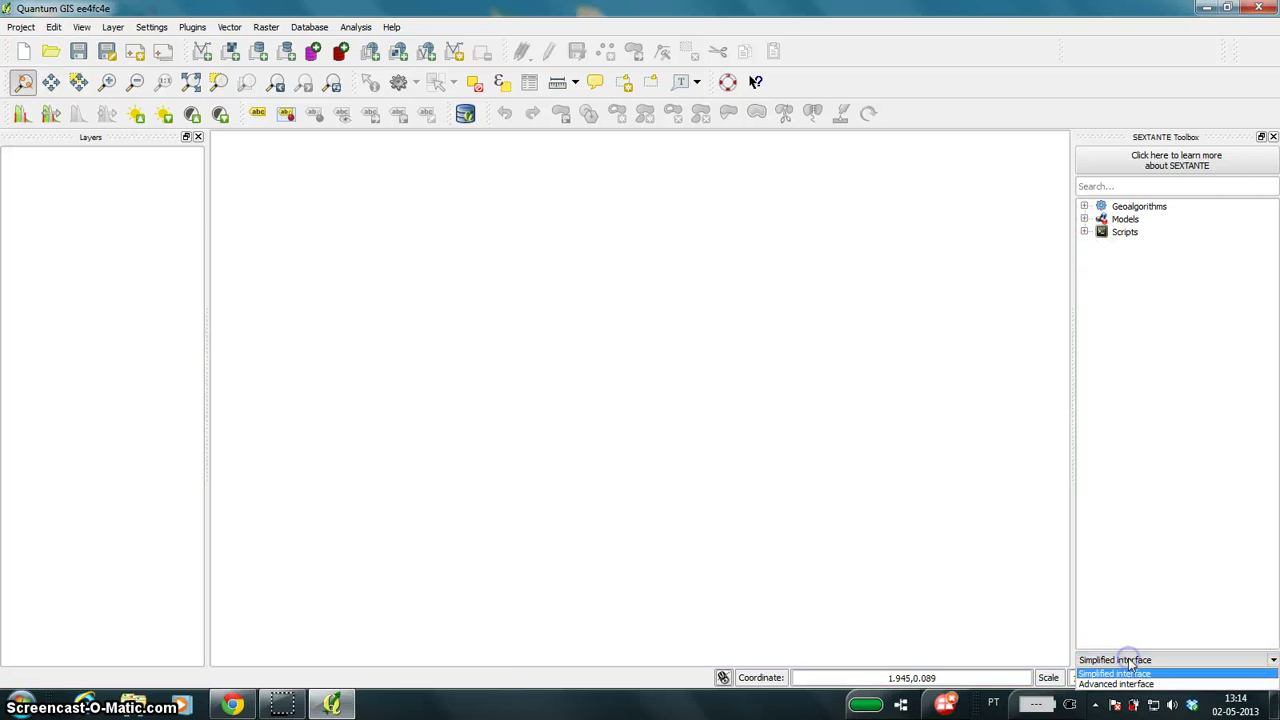
pyautogui.click(1133, 686)
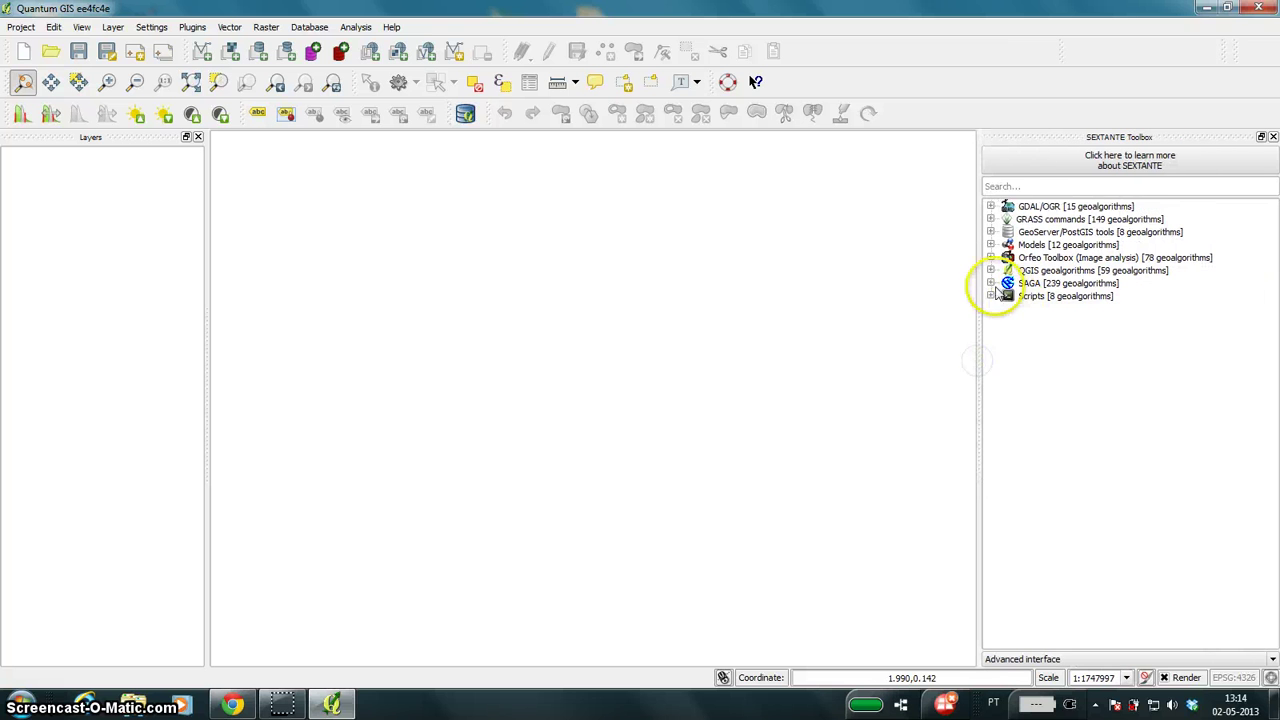
pyautogui.click(990, 283)
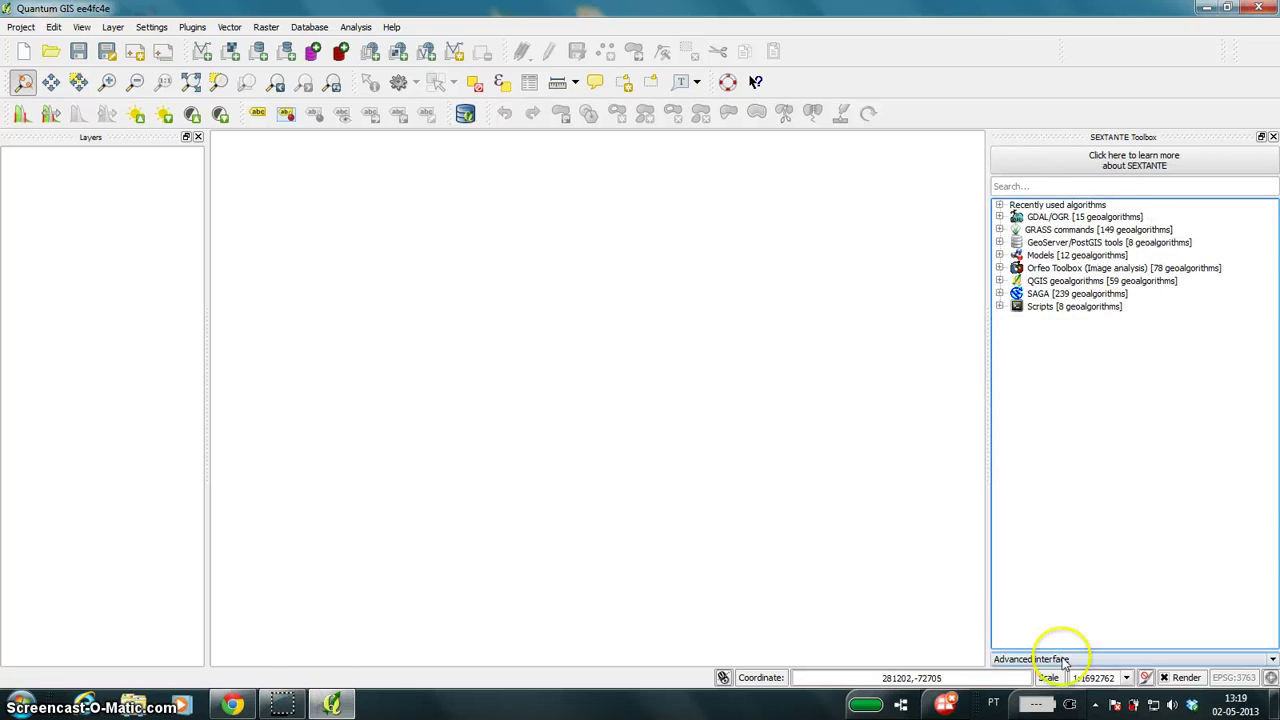
# Compare the toolbox's simplified and advanced interfaces and collapse the recently used algorithms.
pyautogui.click(1065, 660)
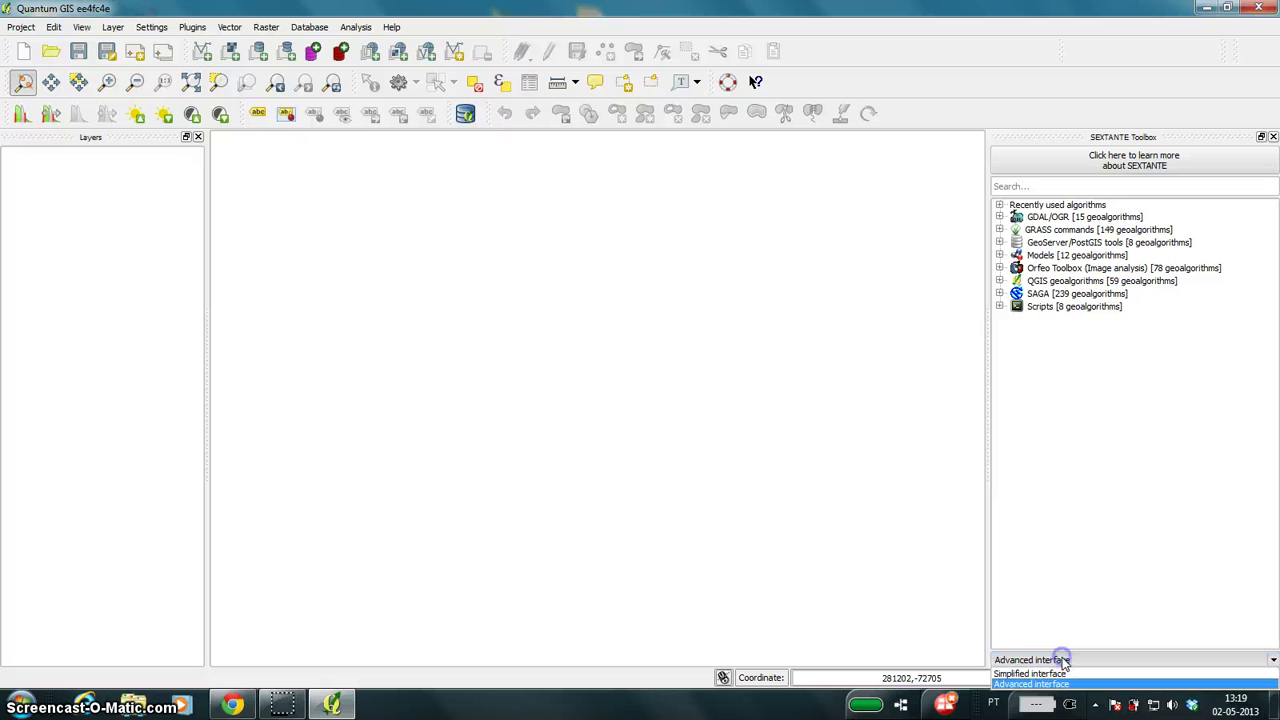
pyautogui.click(1057, 673)
pyautogui.click(1055, 661)
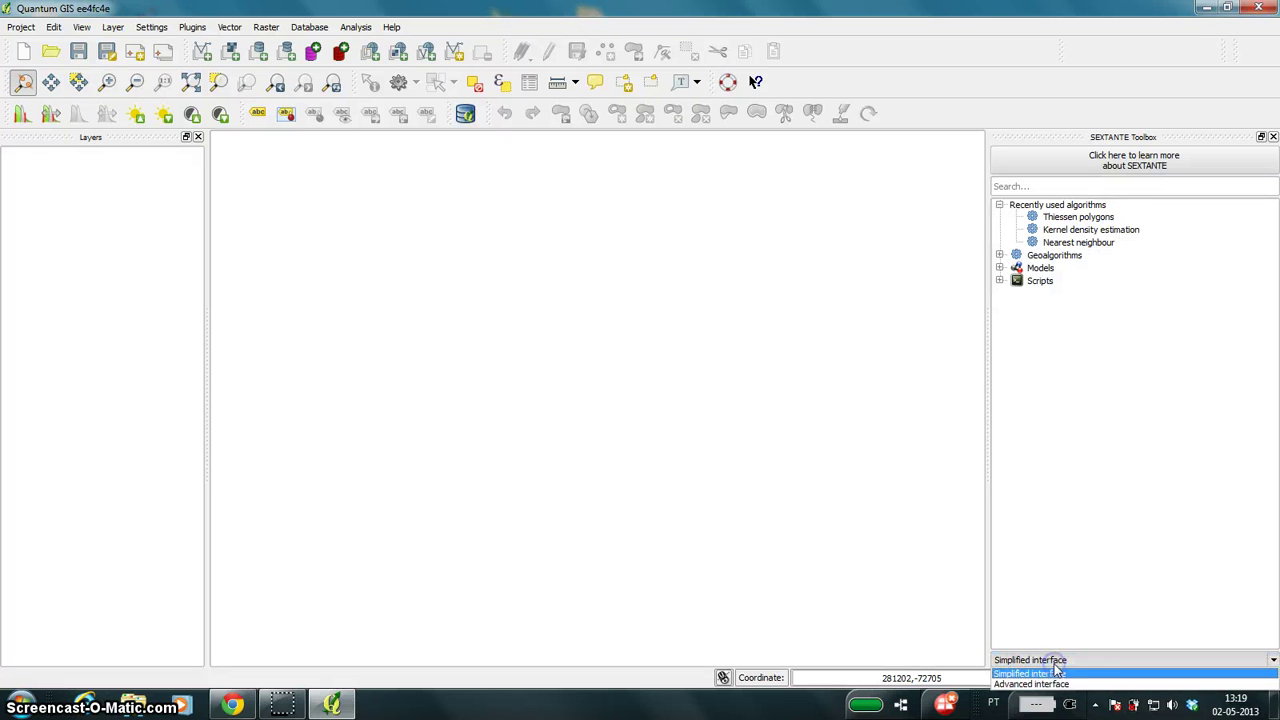
pyautogui.click(1055, 686)
pyautogui.click(1040, 659)
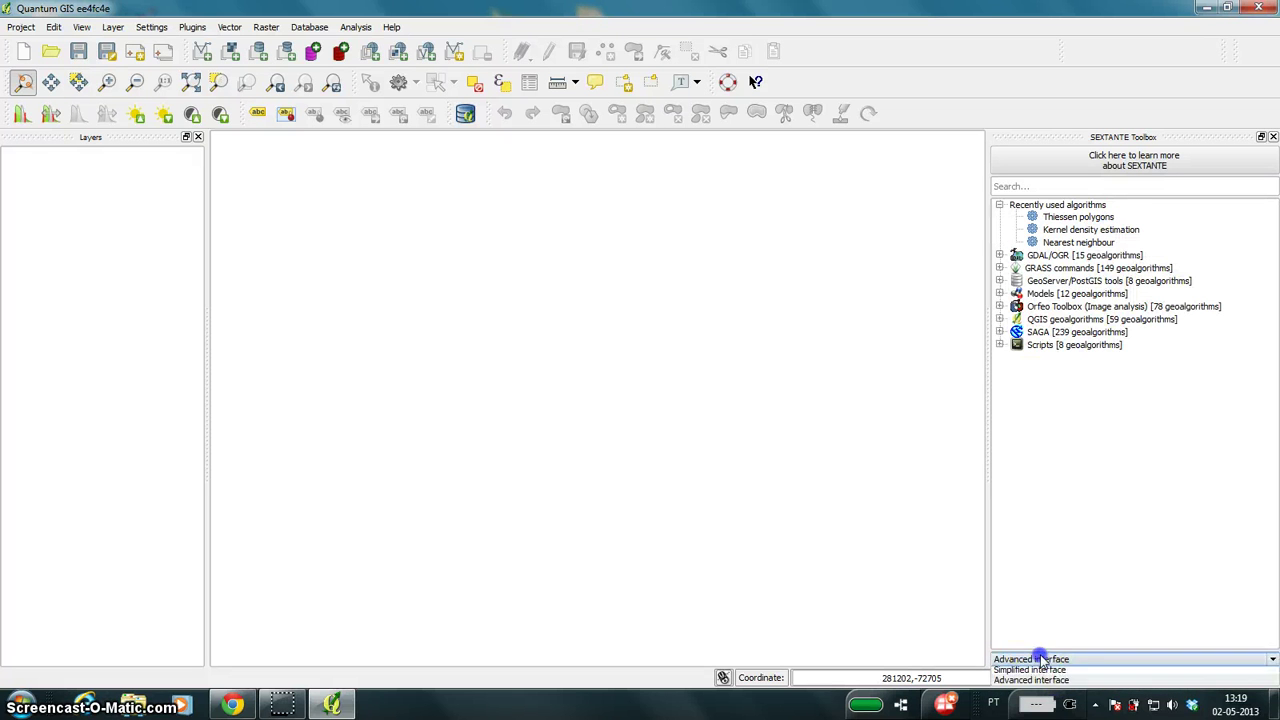
pyautogui.click(1045, 673)
pyautogui.click(998, 205)
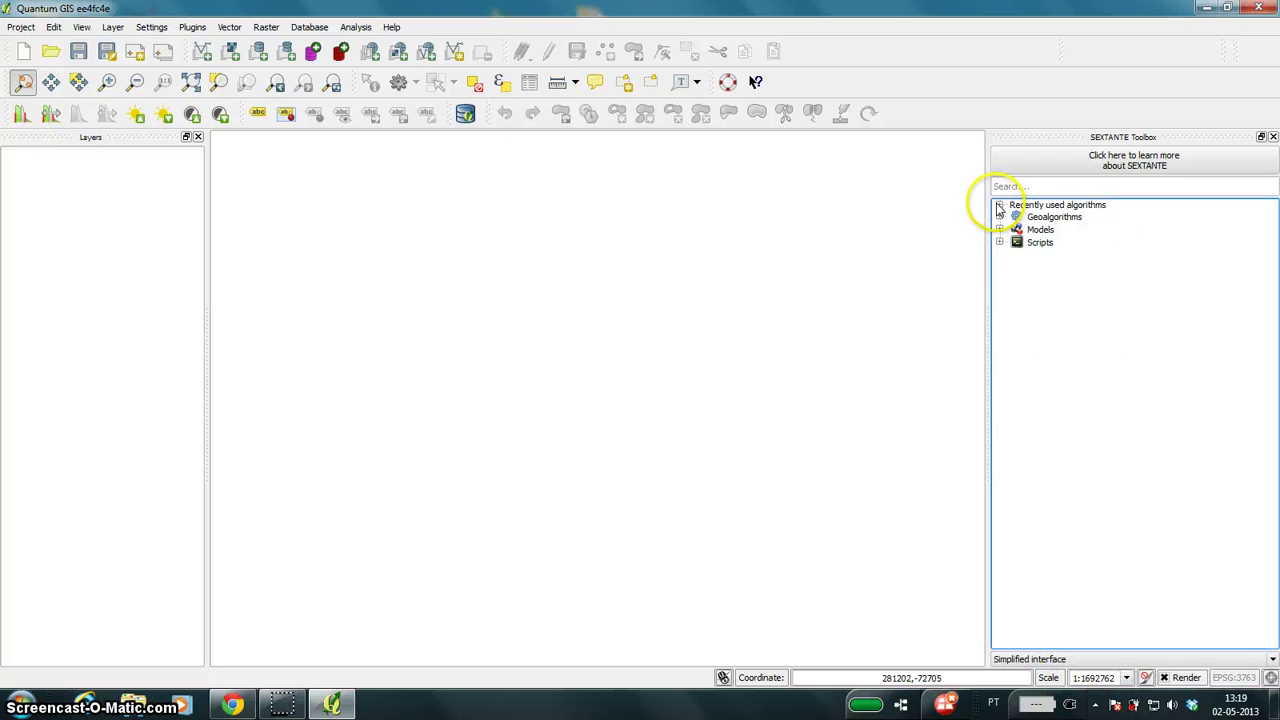
# Return the toolbox to the advanced interface, keep the recently used algorithms collapsed and expand the SAGA group.
pyautogui.click(1040, 659)
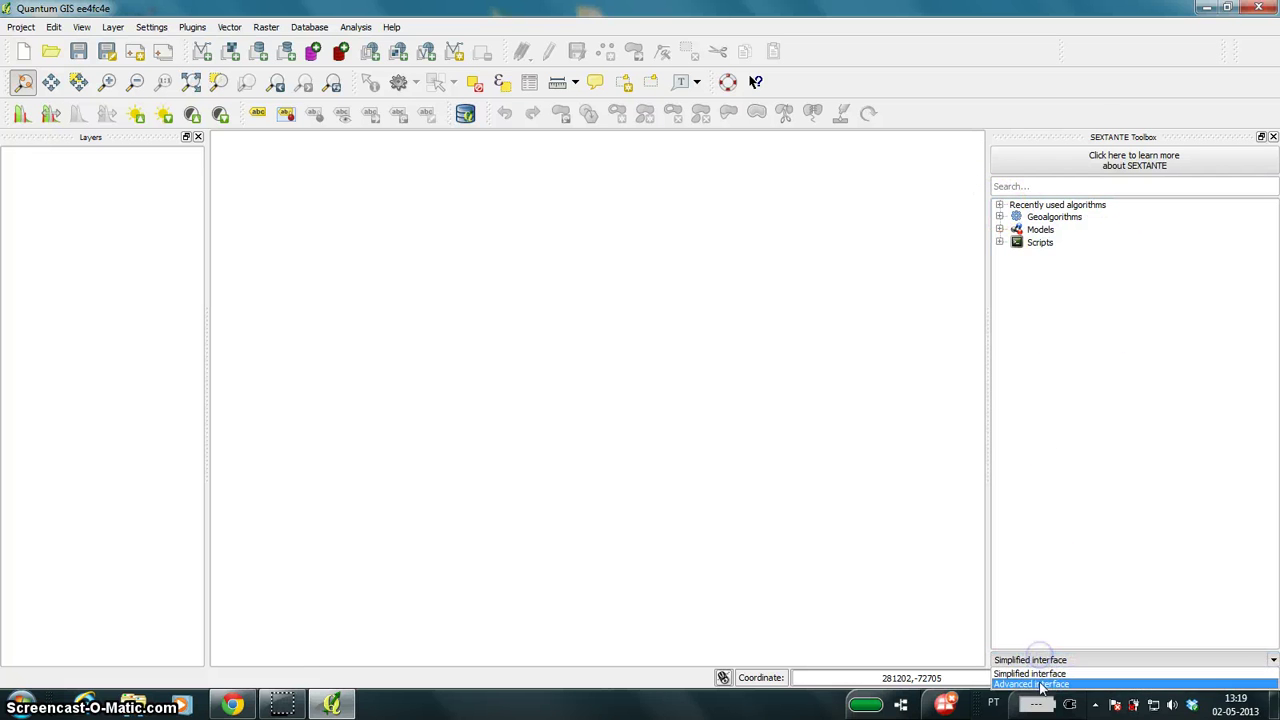
pyautogui.click(1045, 686)
pyautogui.click(999, 205)
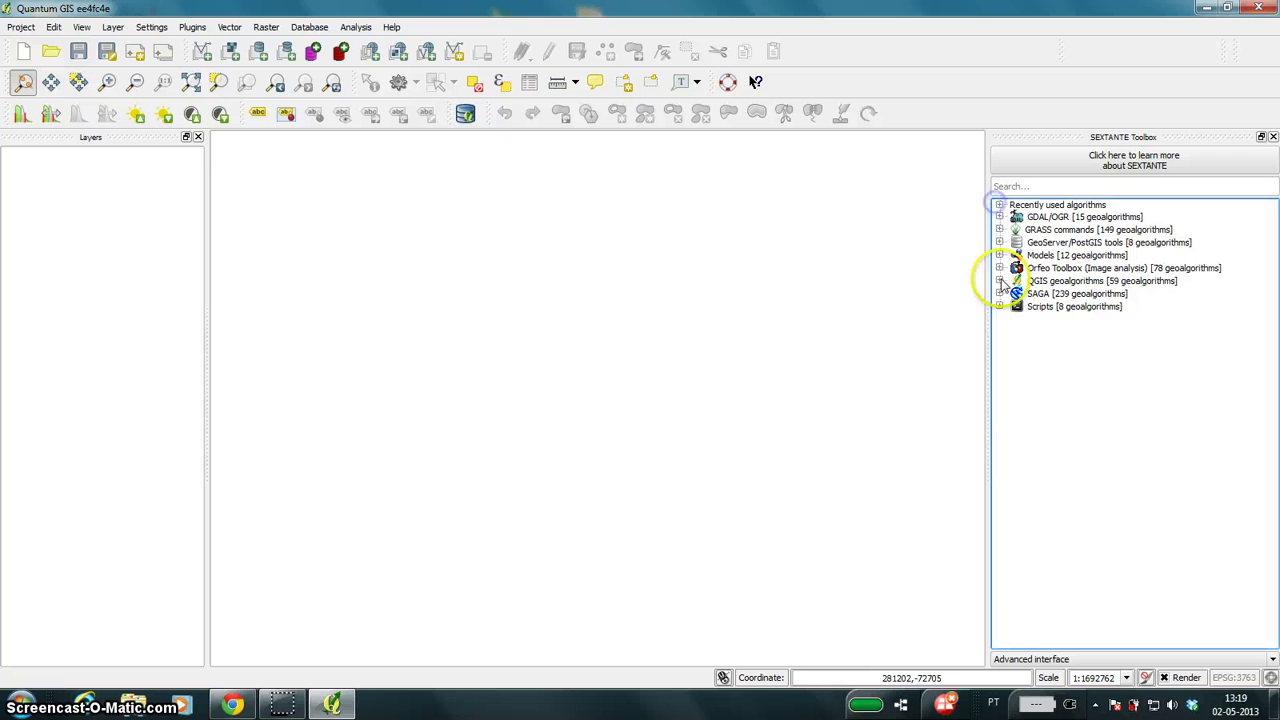
pyautogui.click(999, 293)
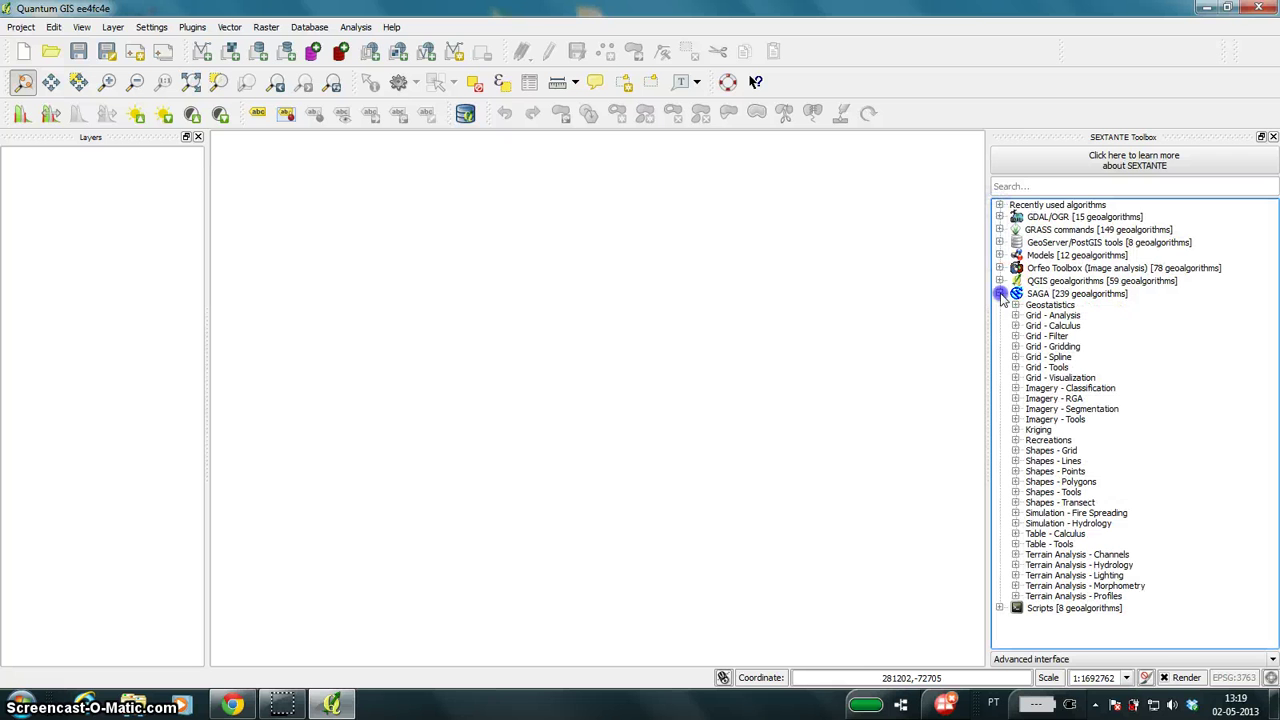
# Add the topo_c.shp shapefile from the 3763 folder as a vector layer.
pyautogui.click(203, 52)
pyautogui.click(754, 242)
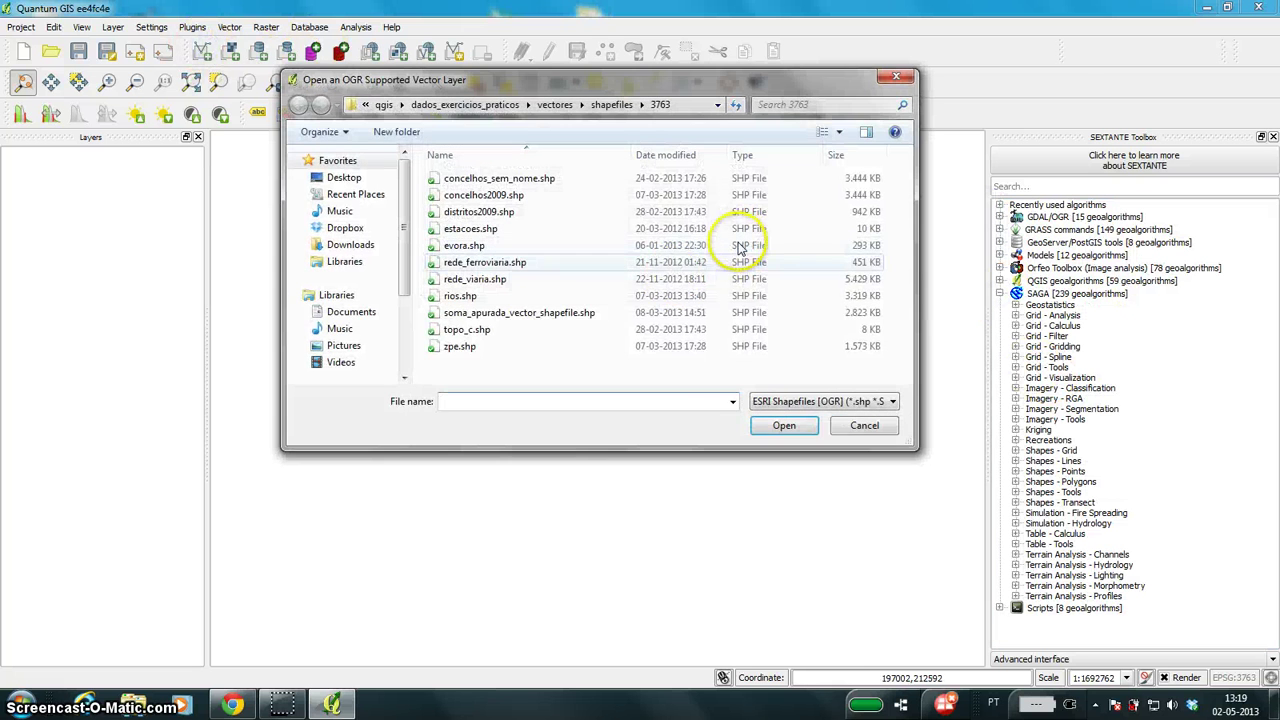
pyautogui.click(508, 334)
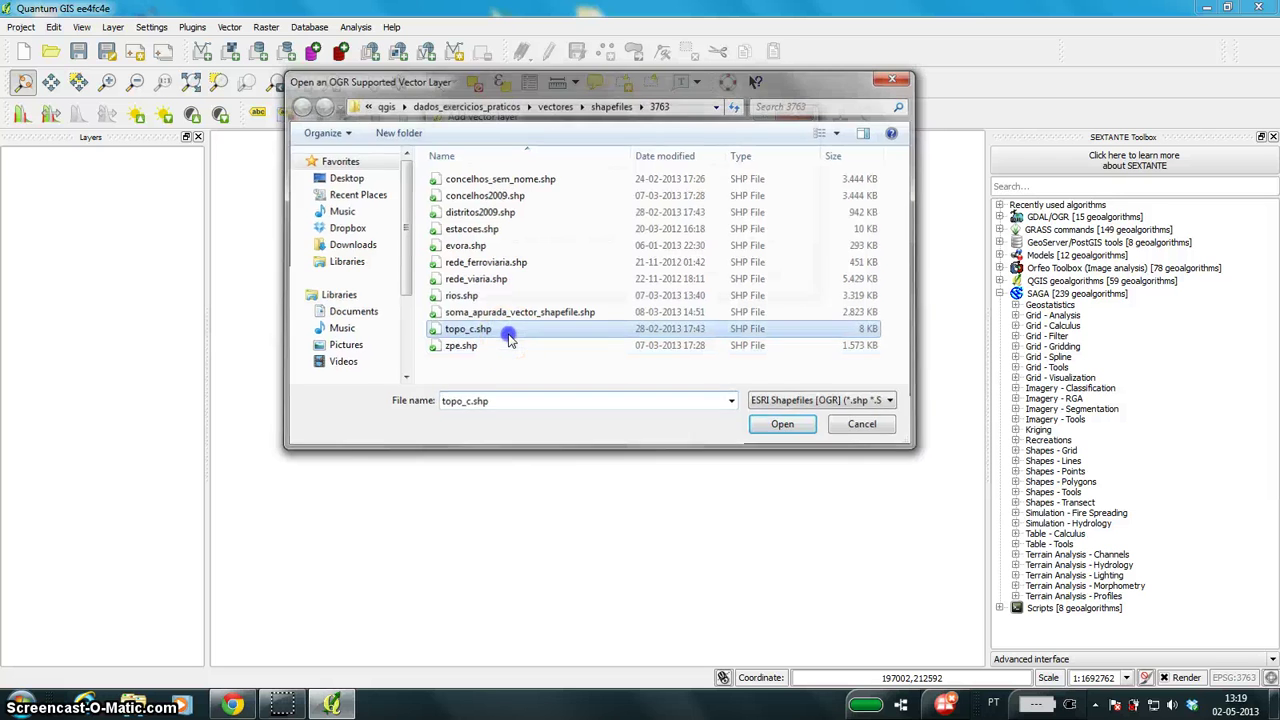
pyautogui.doubleClick(508, 334)
pyautogui.click(638, 275)
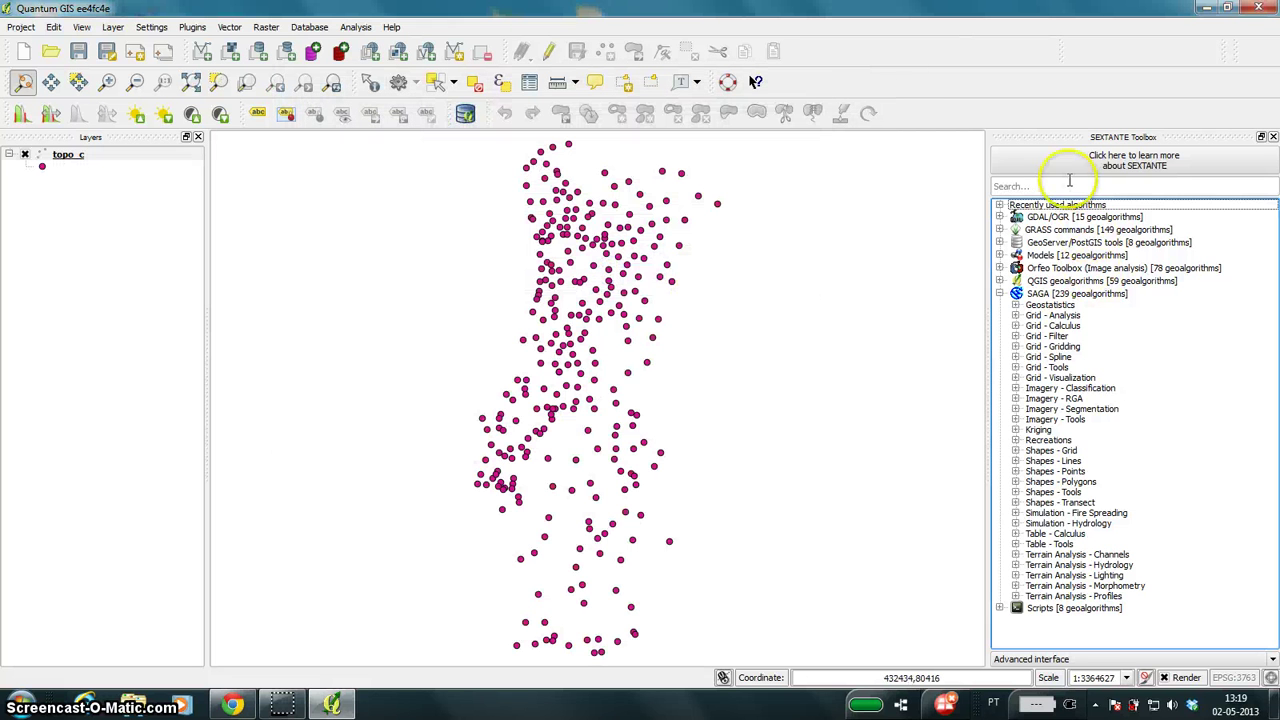
# Search the toolbox for thi and run SAGA's Thiessen polygons on the topo_c points, saving to a temporary file.
pyautogui.click(1066, 183)
pyautogui.write('thi')
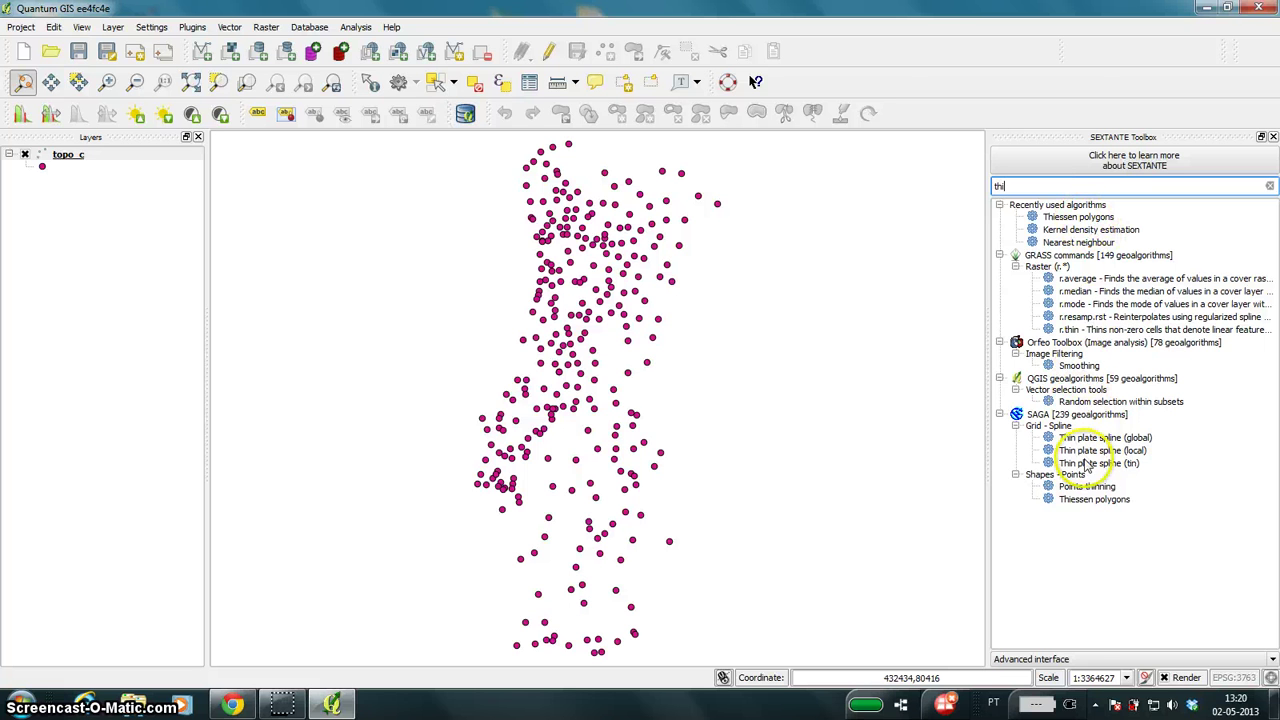
pyautogui.doubleClick(1094, 499)
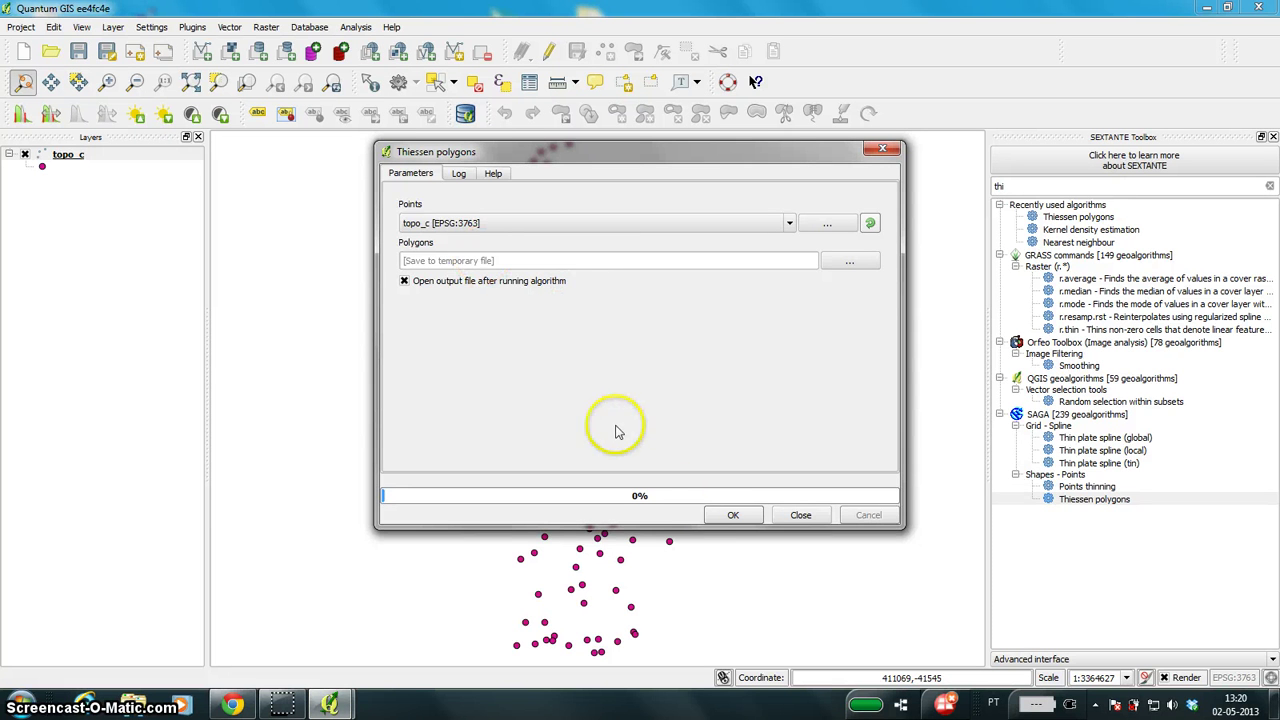
pyautogui.click(717, 513)
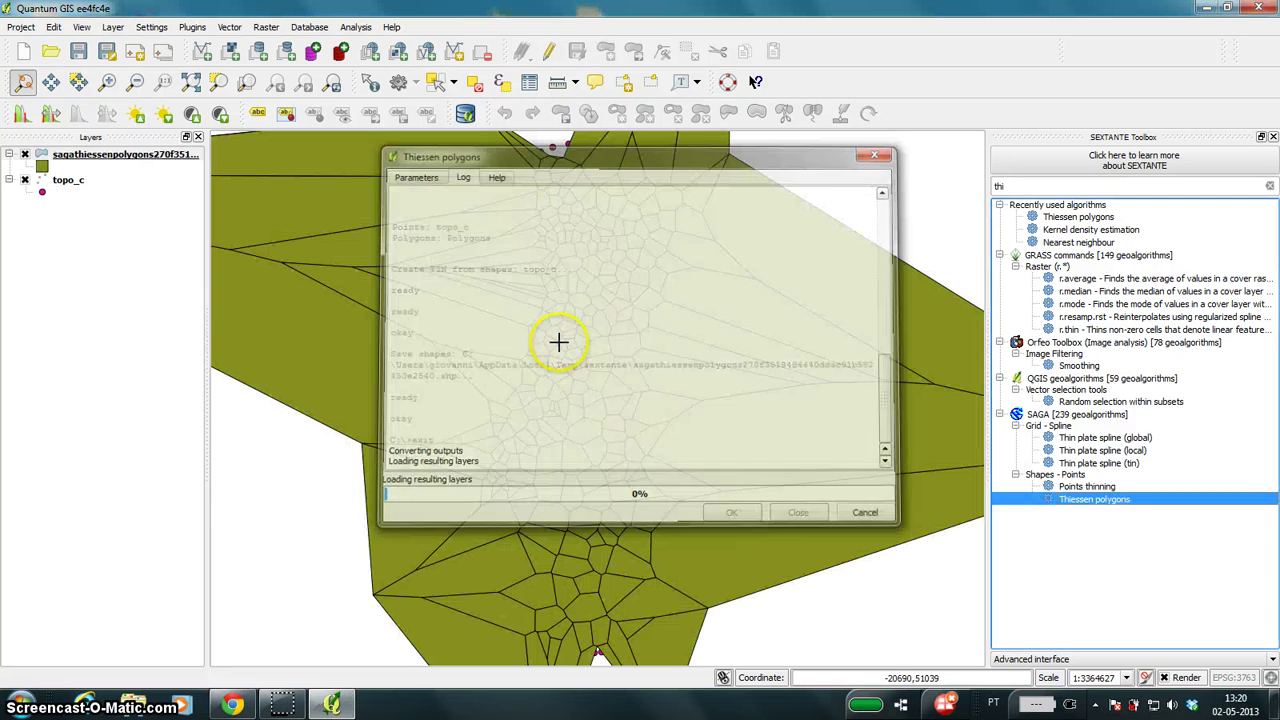
pyautogui.scroll(-1, 580, 345)
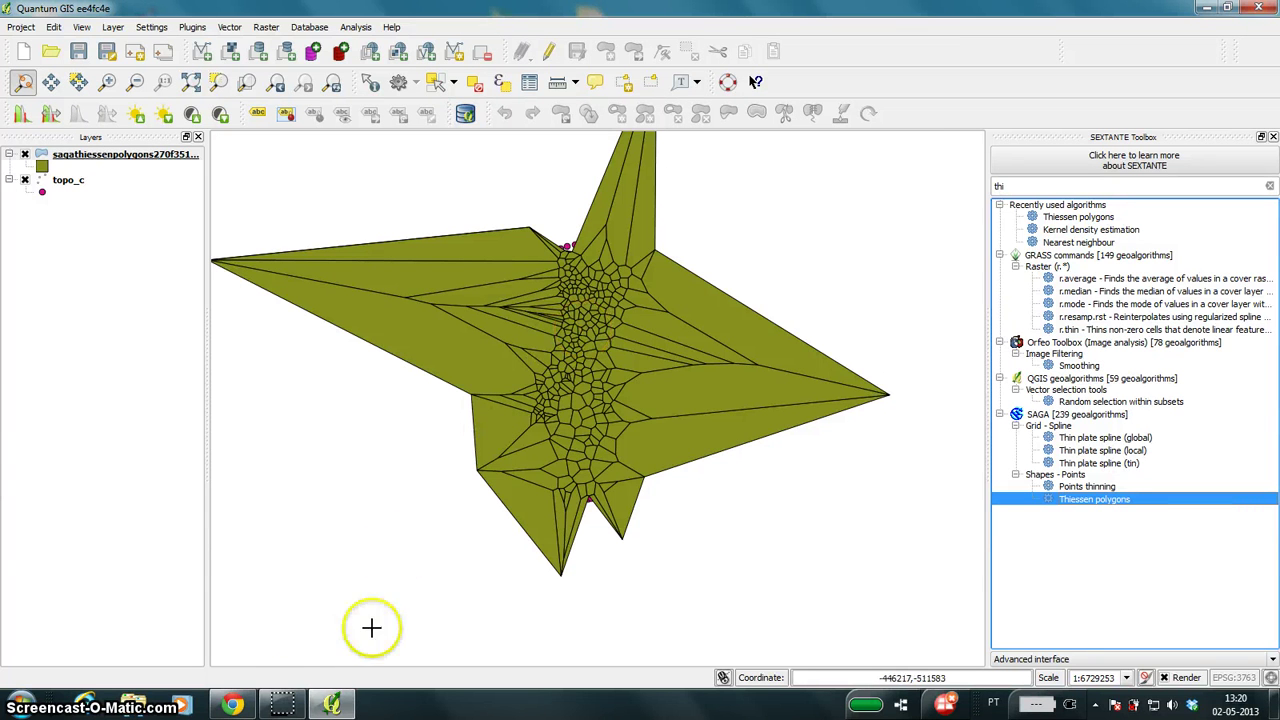
# Remove the Thiessen polygons layer and the topo_c layer from the project.
pyautogui.moveTo(283, 705)
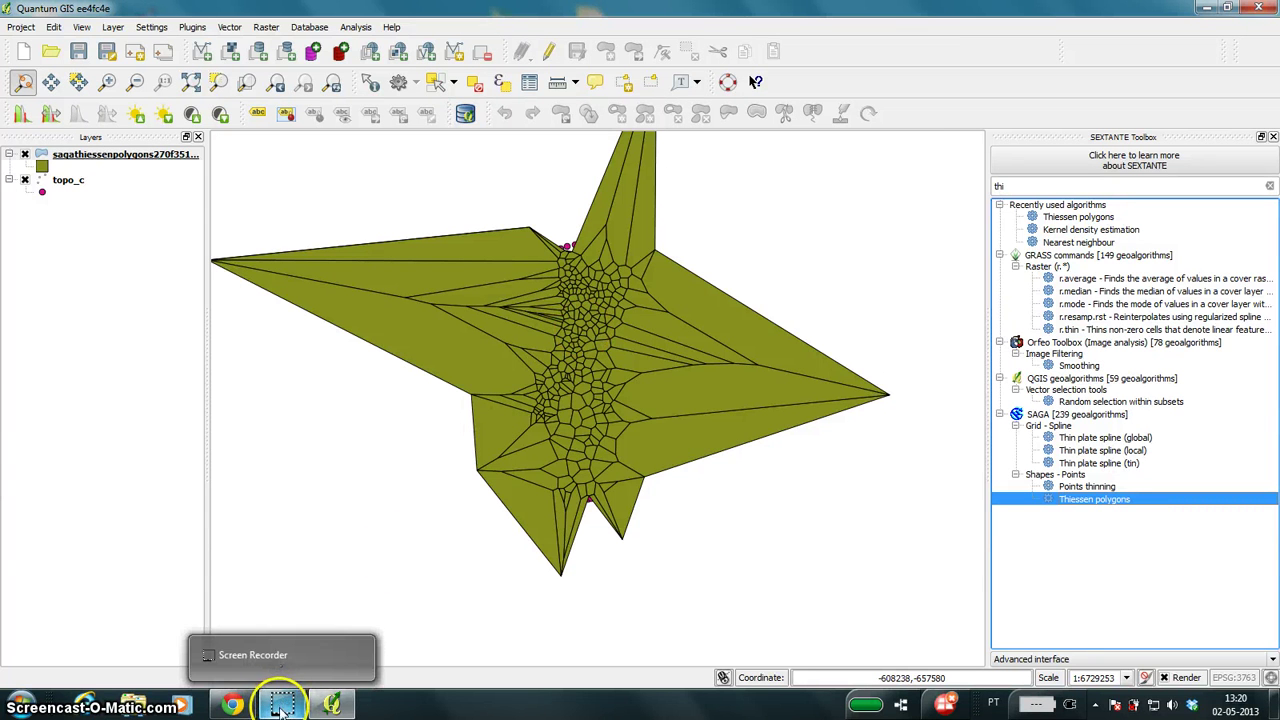
pyautogui.rightClick(96, 157)
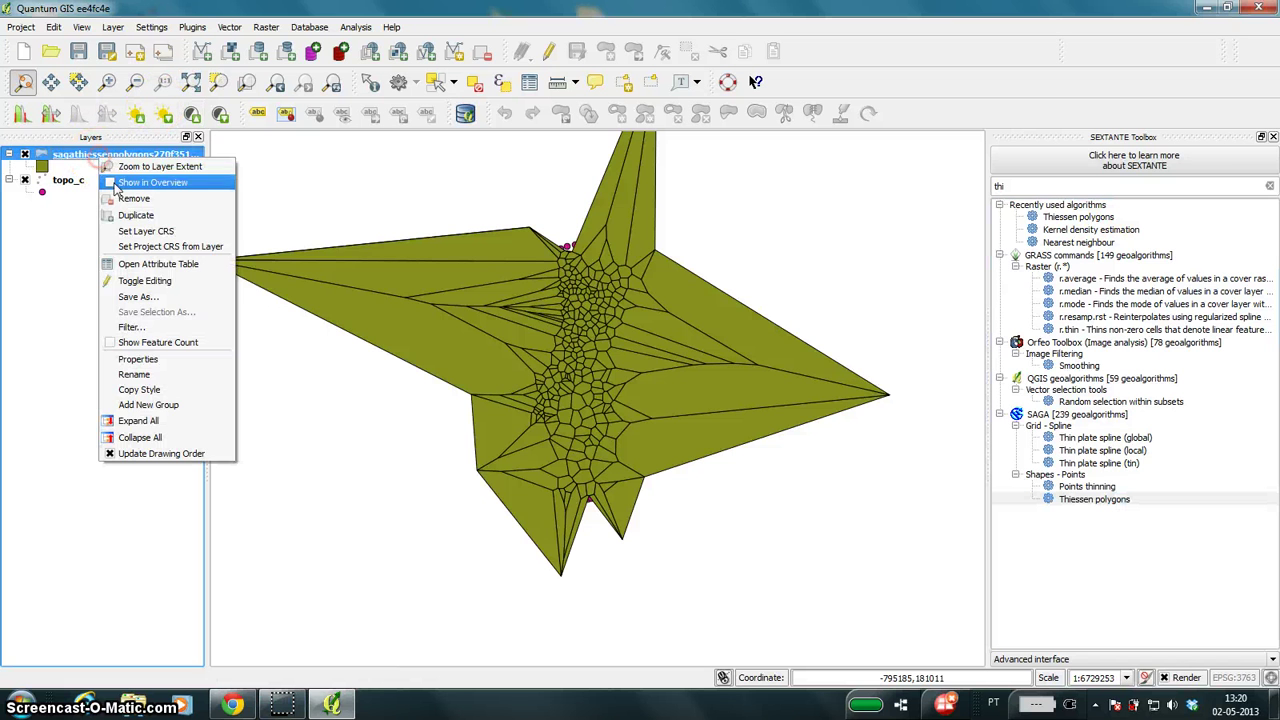
pyautogui.click(113, 195)
pyautogui.rightClick(94, 157)
pyautogui.click(114, 191)
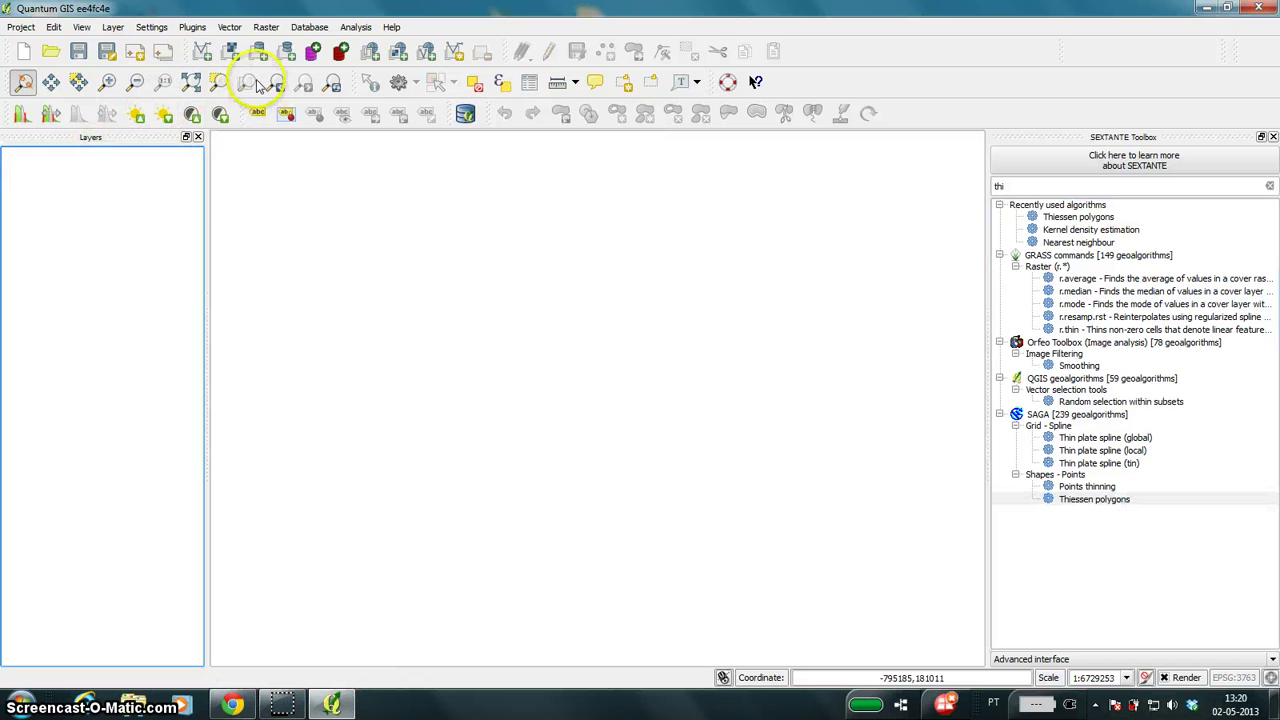
# Add googlegeo.tif from the raster/tiff folder of dados_exercicios_praticos as a raster layer.
pyautogui.click(231, 55)
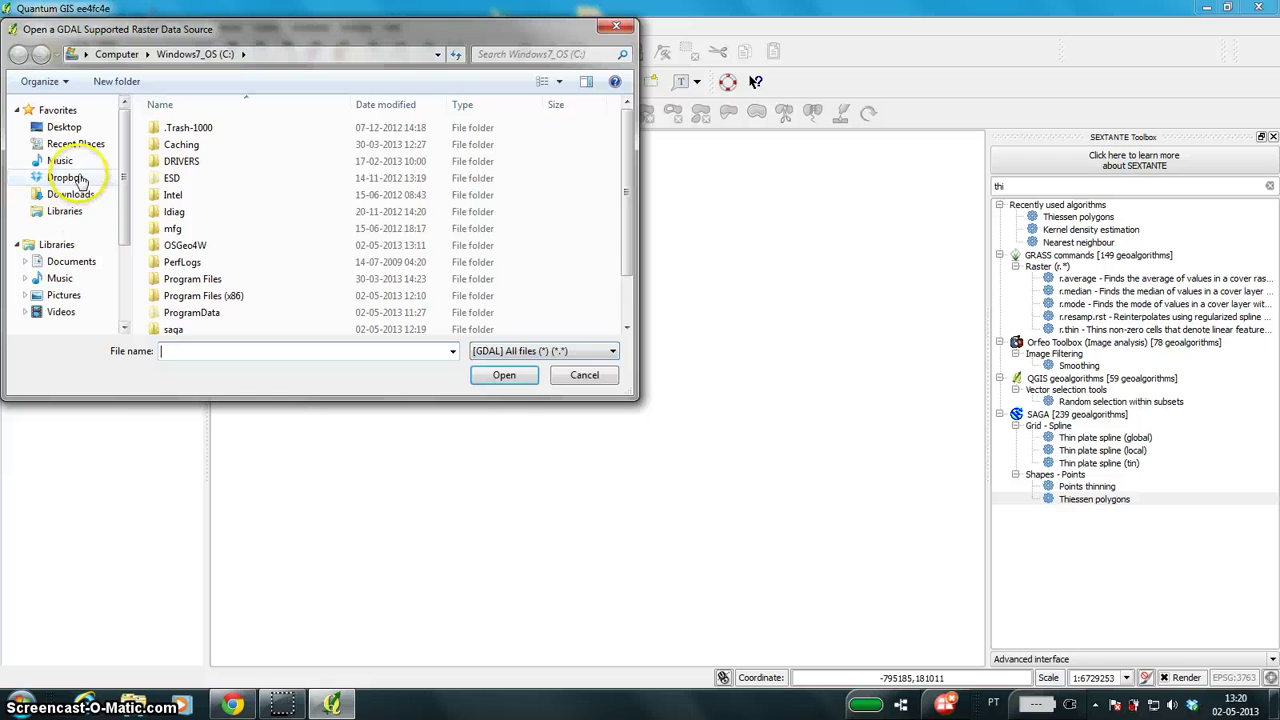
pyautogui.click(75, 178)
pyautogui.doubleClick(280, 281)
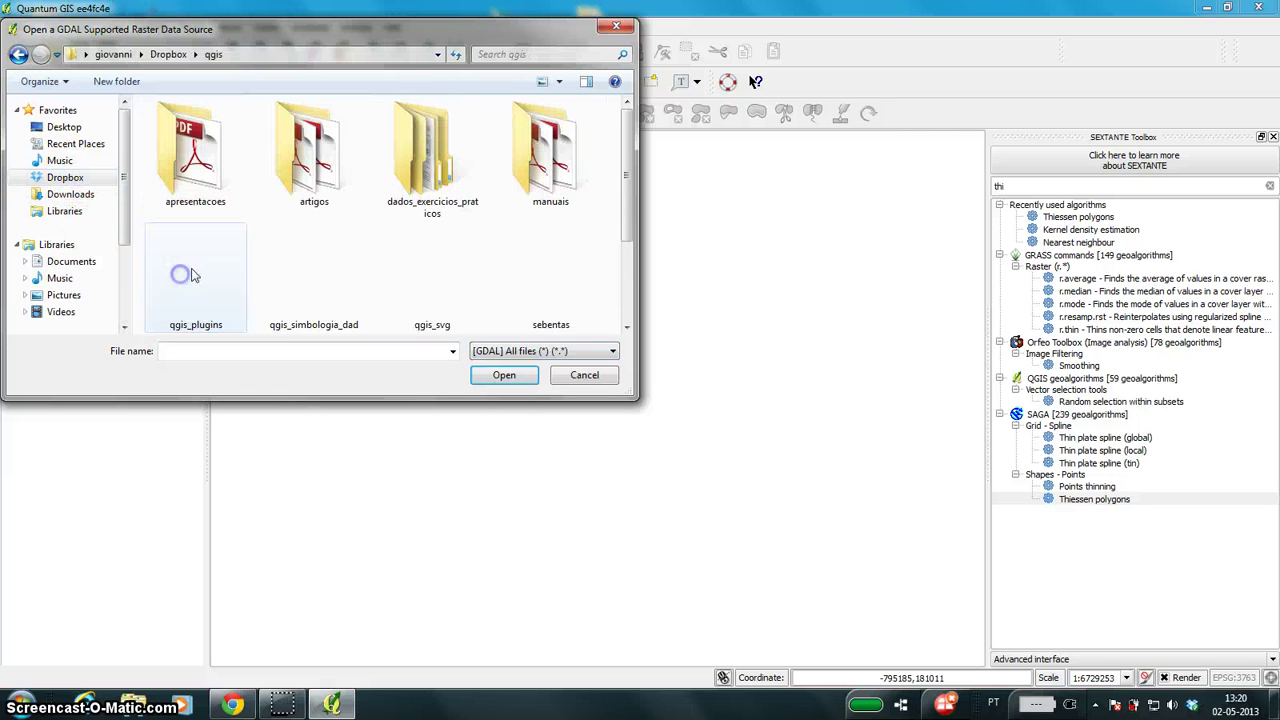
pyautogui.doubleClick(418, 180)
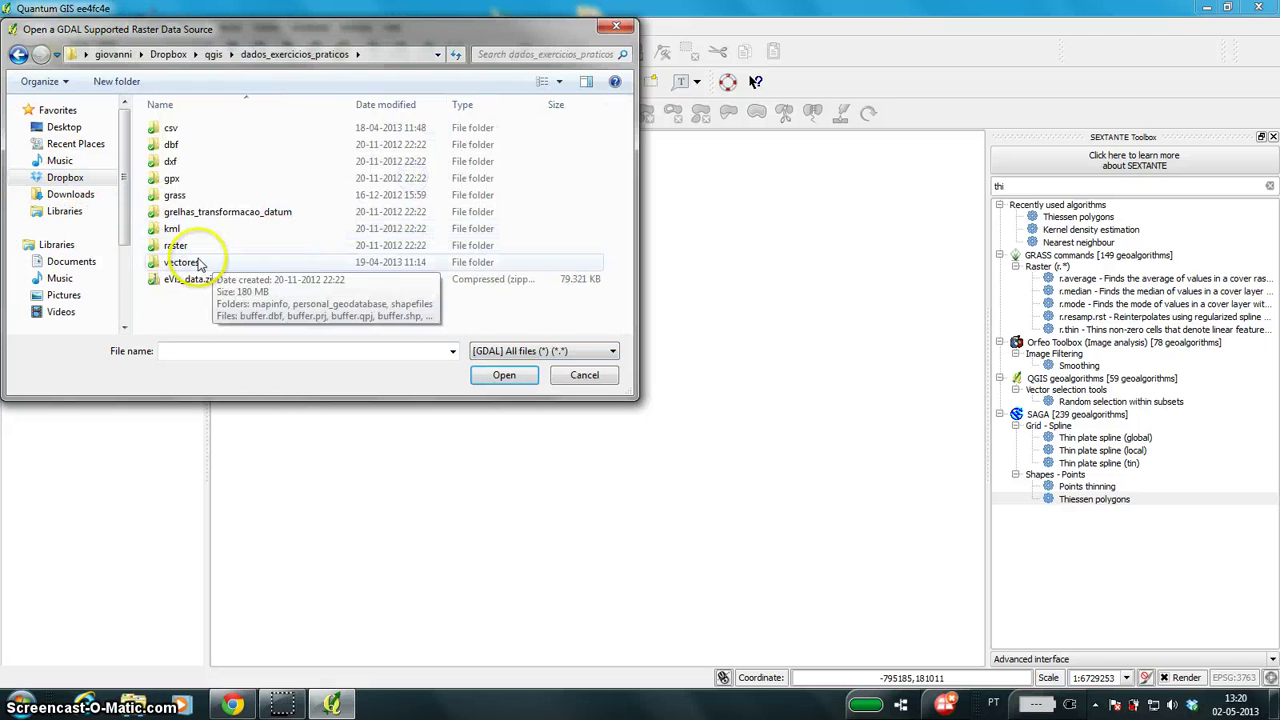
pyautogui.click(193, 248)
pyautogui.doubleClick(193, 248)
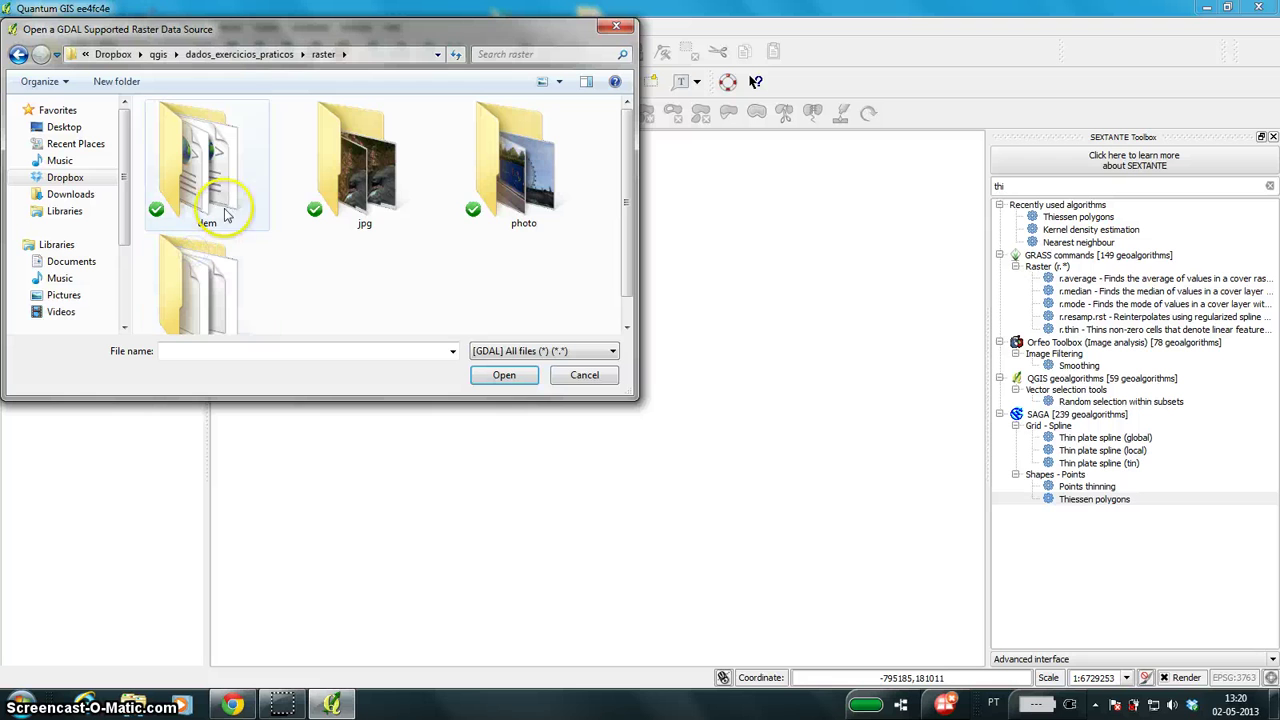
pyautogui.doubleClick(218, 289)
pyautogui.scroll(-5, 300, 260)
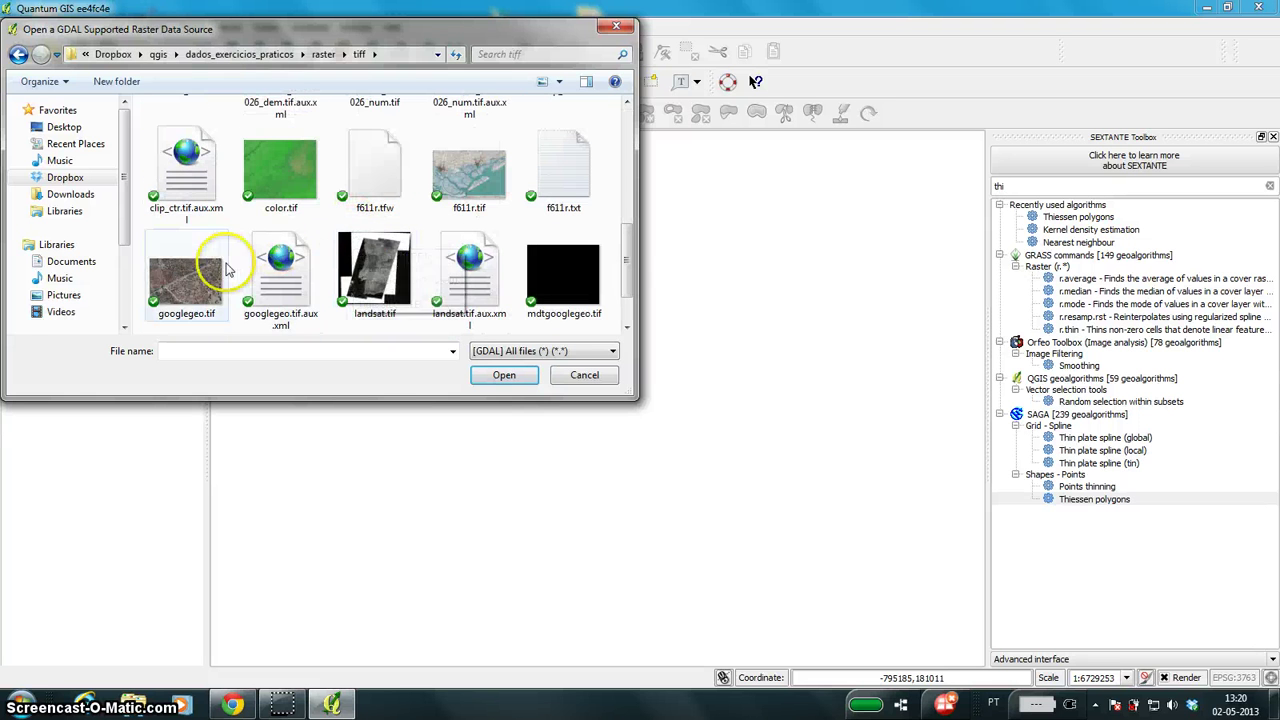
pyautogui.click(220, 271)
pyautogui.doubleClick(220, 271)
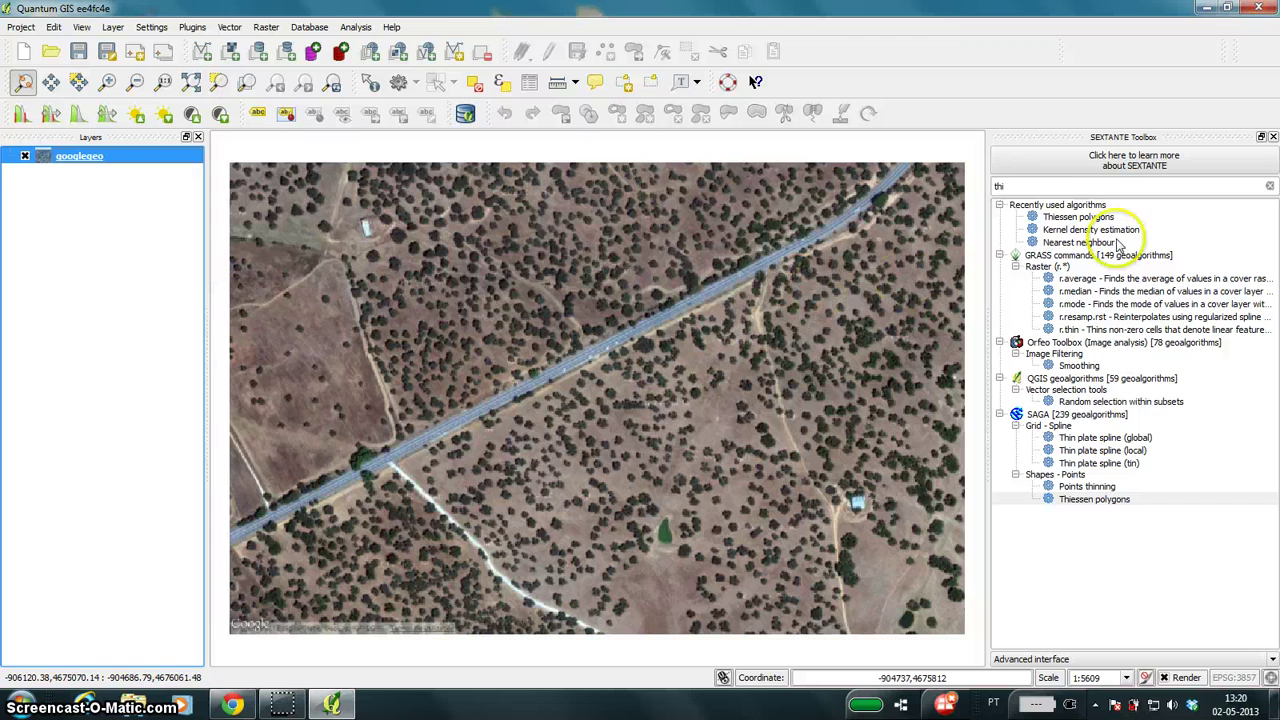
# Search the toolbox for kmean and run Orfeo's Unsupervised KMeans image classification on googlegeo with available RAM set to 20 MB.
pyautogui.click(1071, 188)
pyautogui.write('kmean')
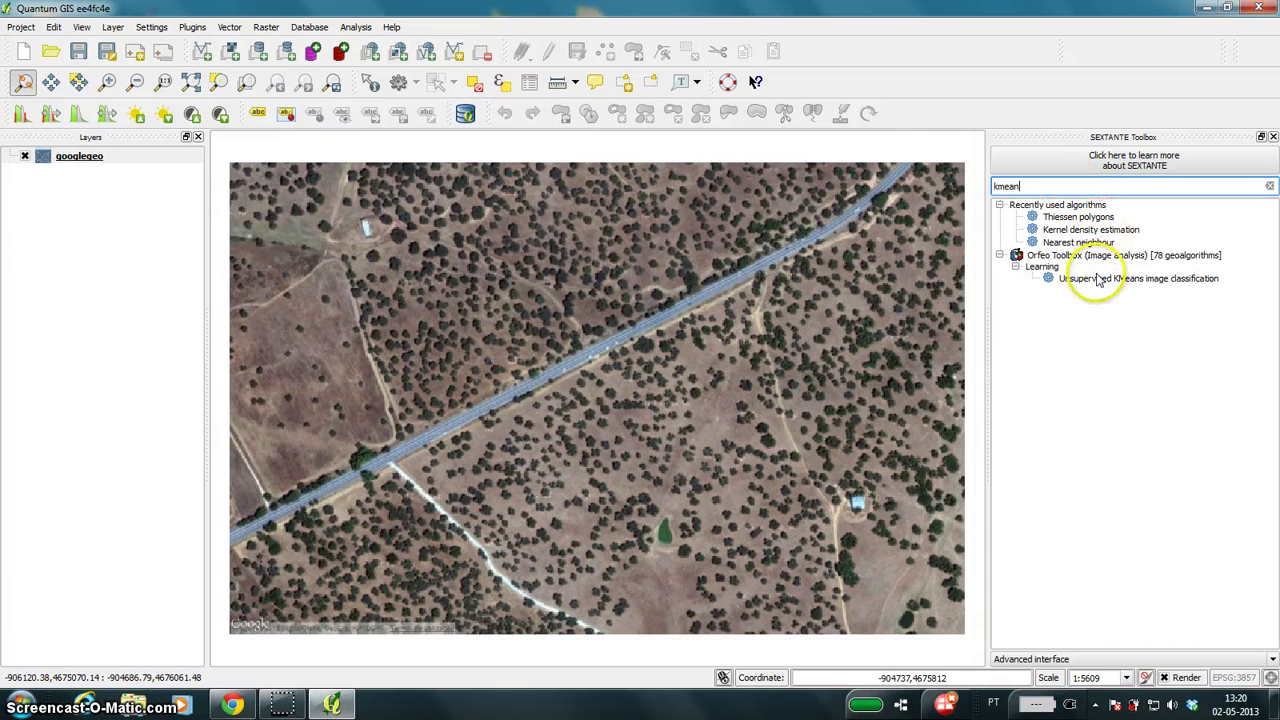
pyautogui.doubleClick(1096, 279)
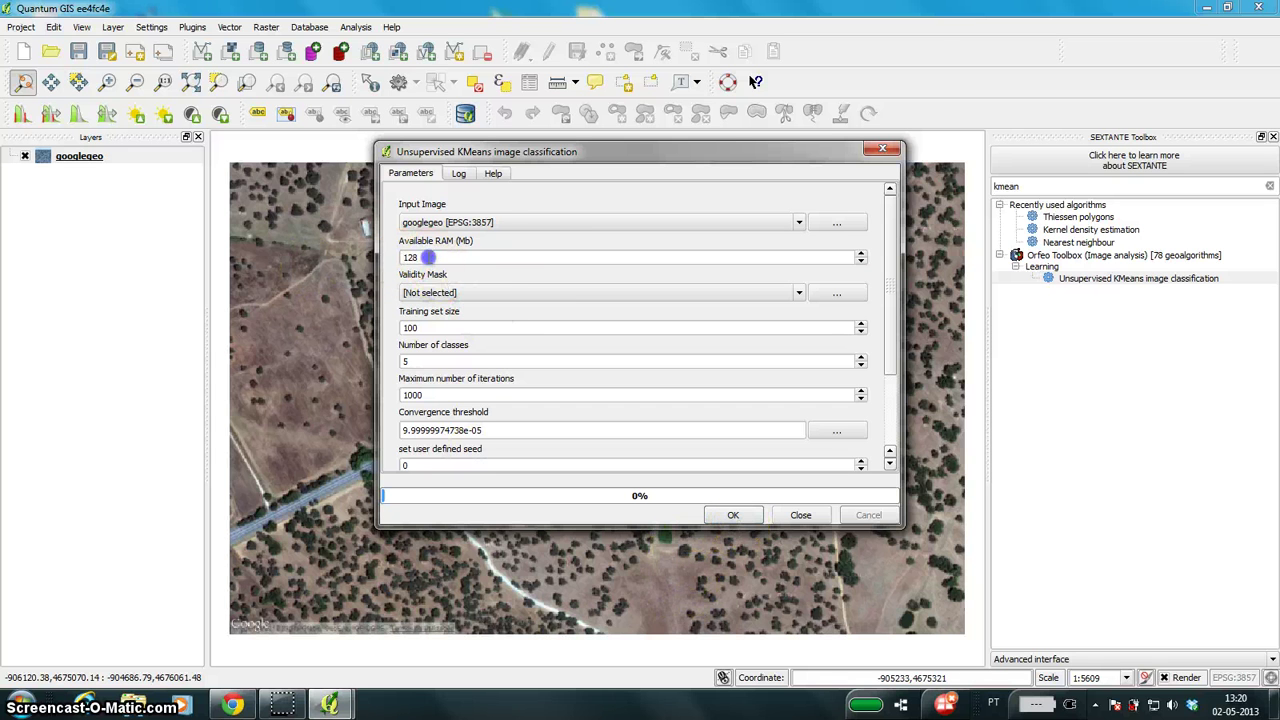
pyautogui.doubleClick(428, 257)
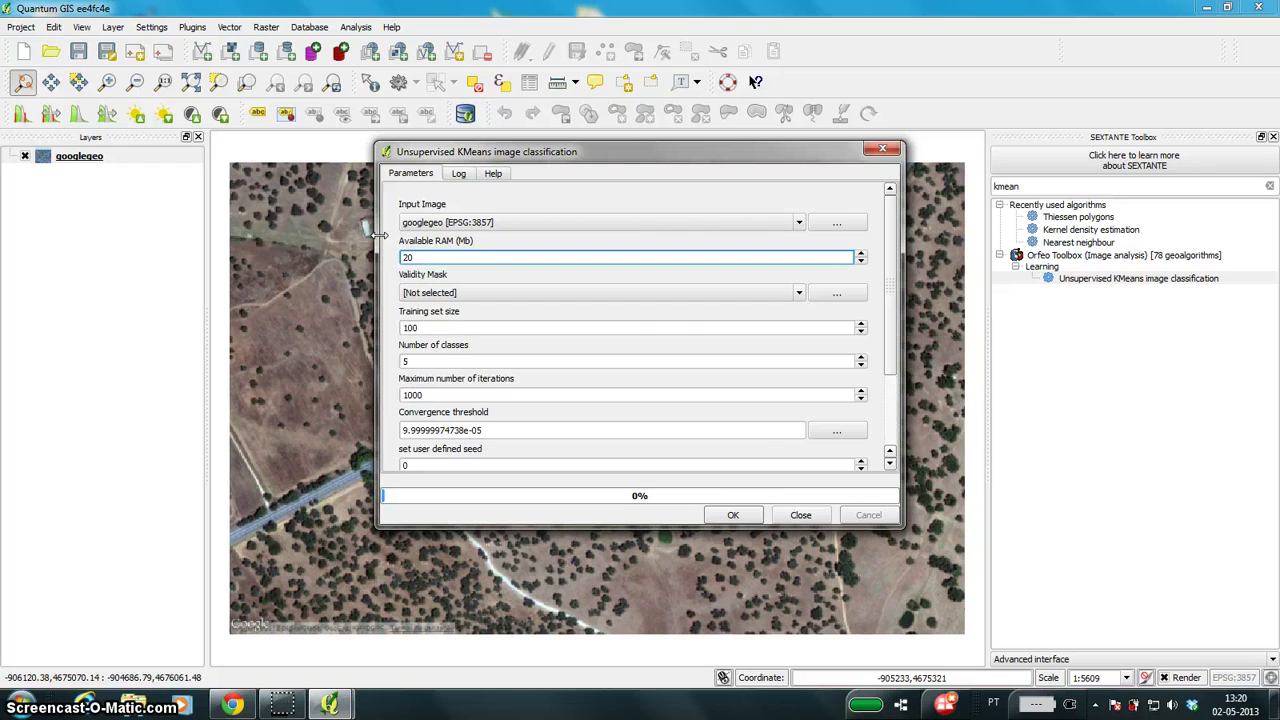
pyautogui.click(733, 515)
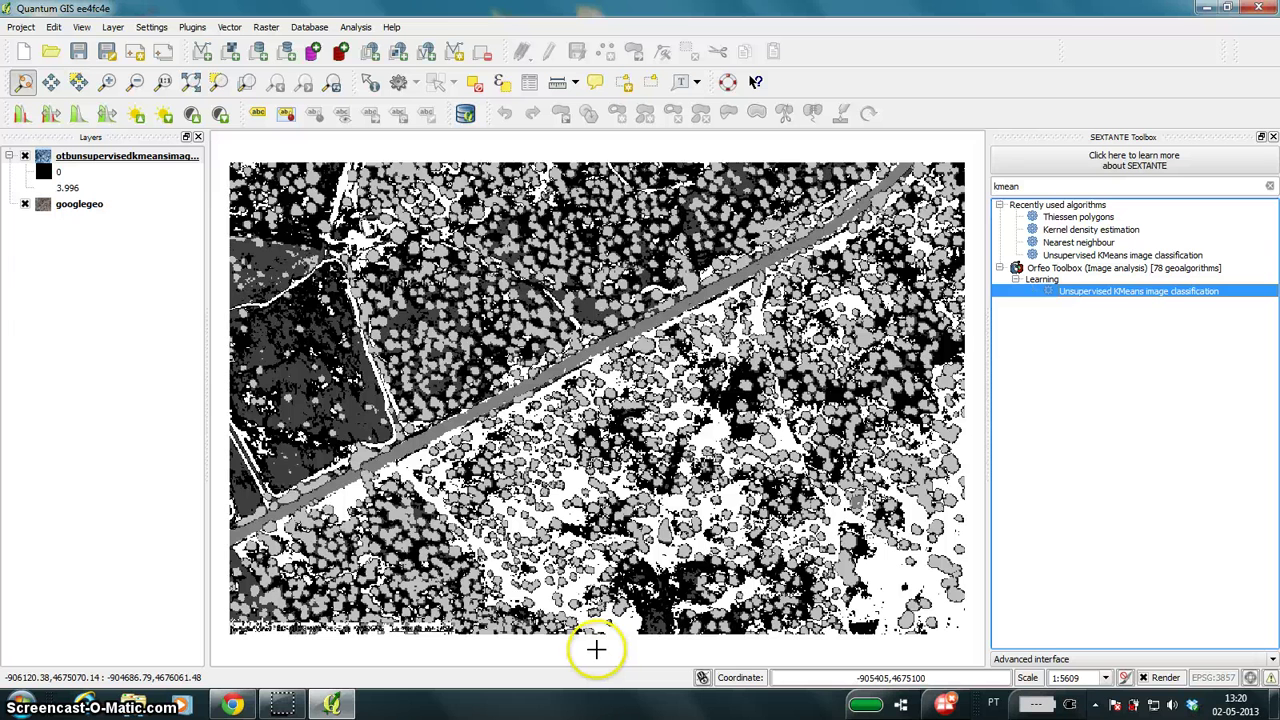
pyautogui.click(552, 437)
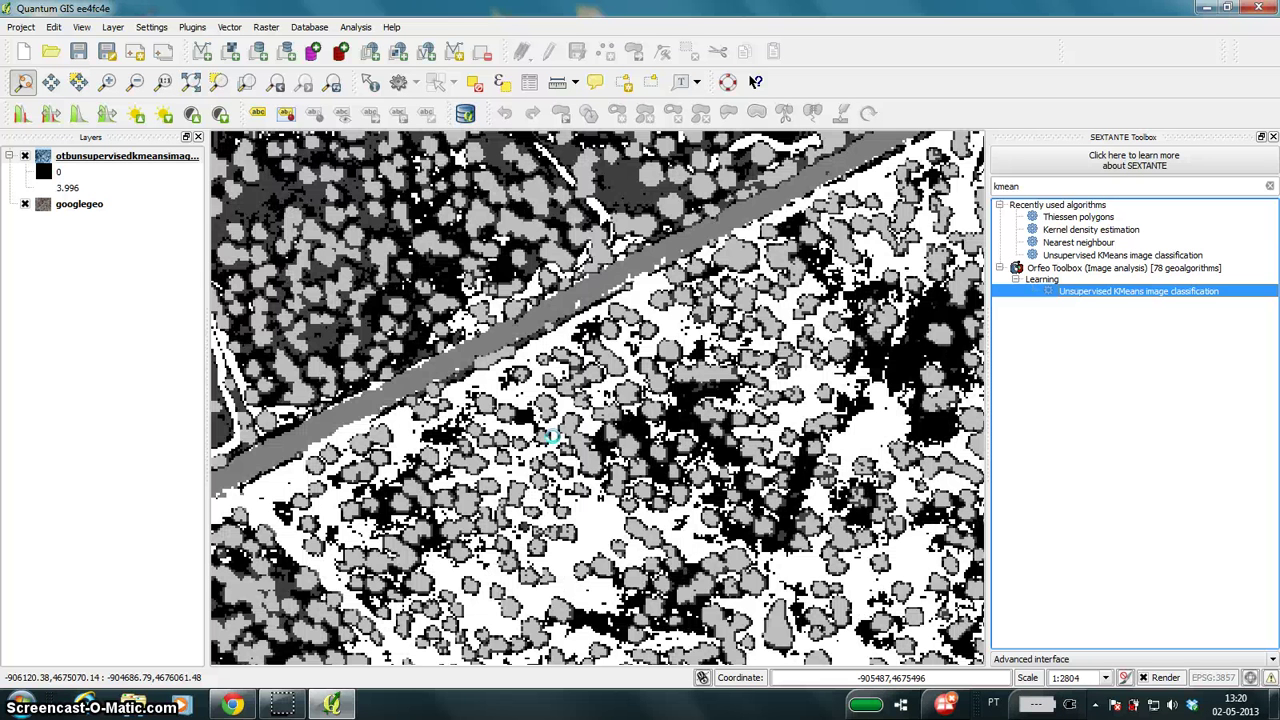
pyautogui.click(552, 437)
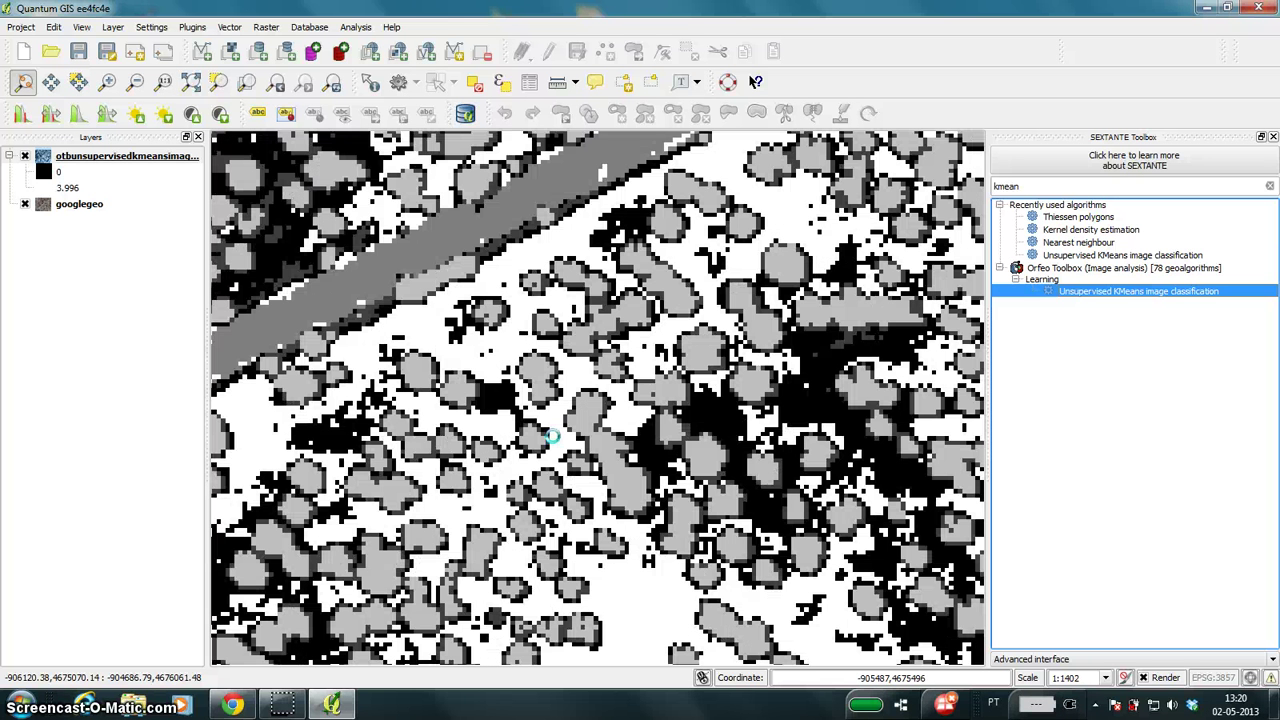